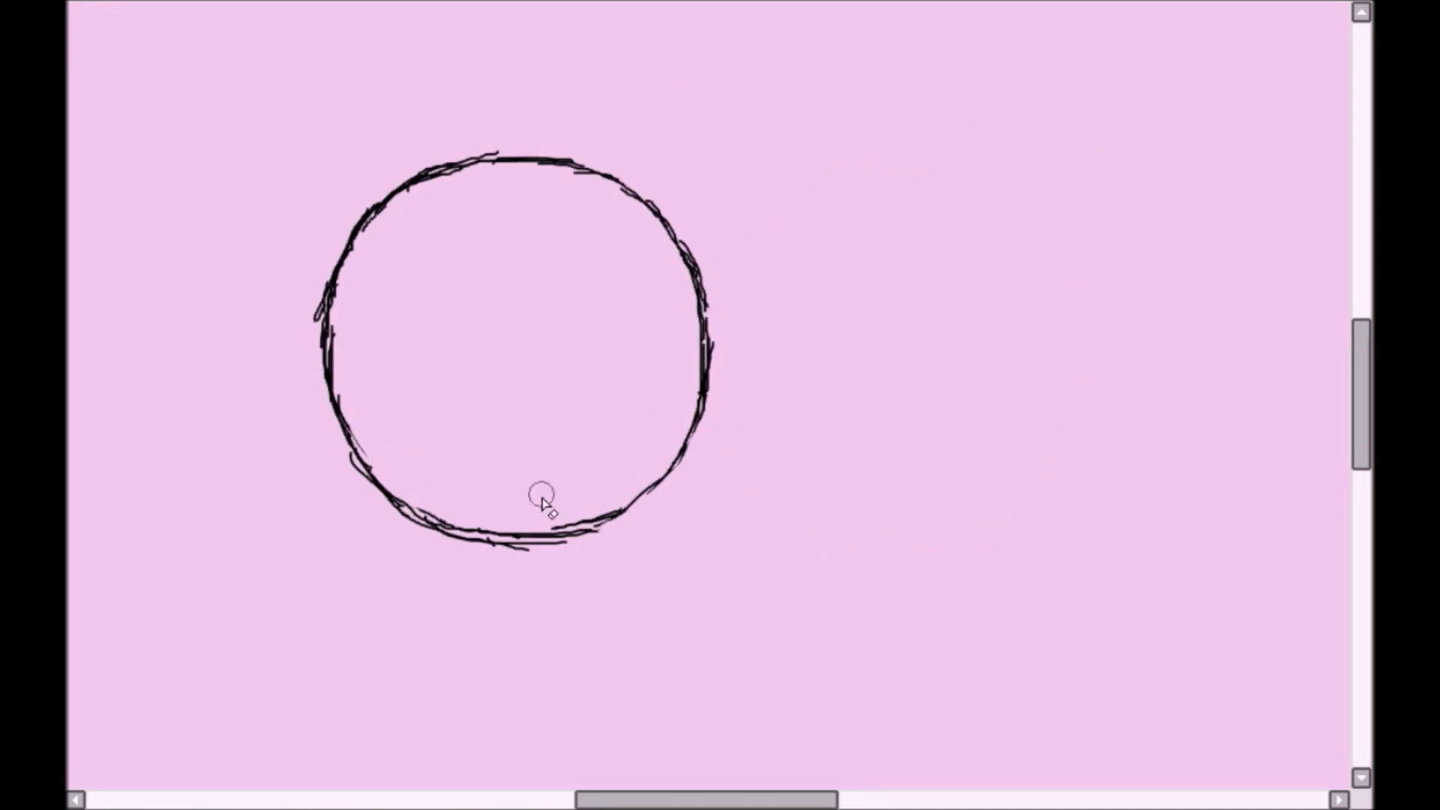
- Sketch one side of the face from the head circle down along the cheek and jaw to the chin
left_click_drag(535, 239, 538, 371)
left_click_drag(536, 300, 545, 465)
left_click_drag(541, 416, 609, 545)
left_click_drag(551, 464, 648, 584)
left_click_drag(600, 536, 696, 611)
key("h")
- Sketch the opposite cheek and jaw with overlapping strokes that meet the first side at the chin
left_click_drag(498, 218, 502, 421)
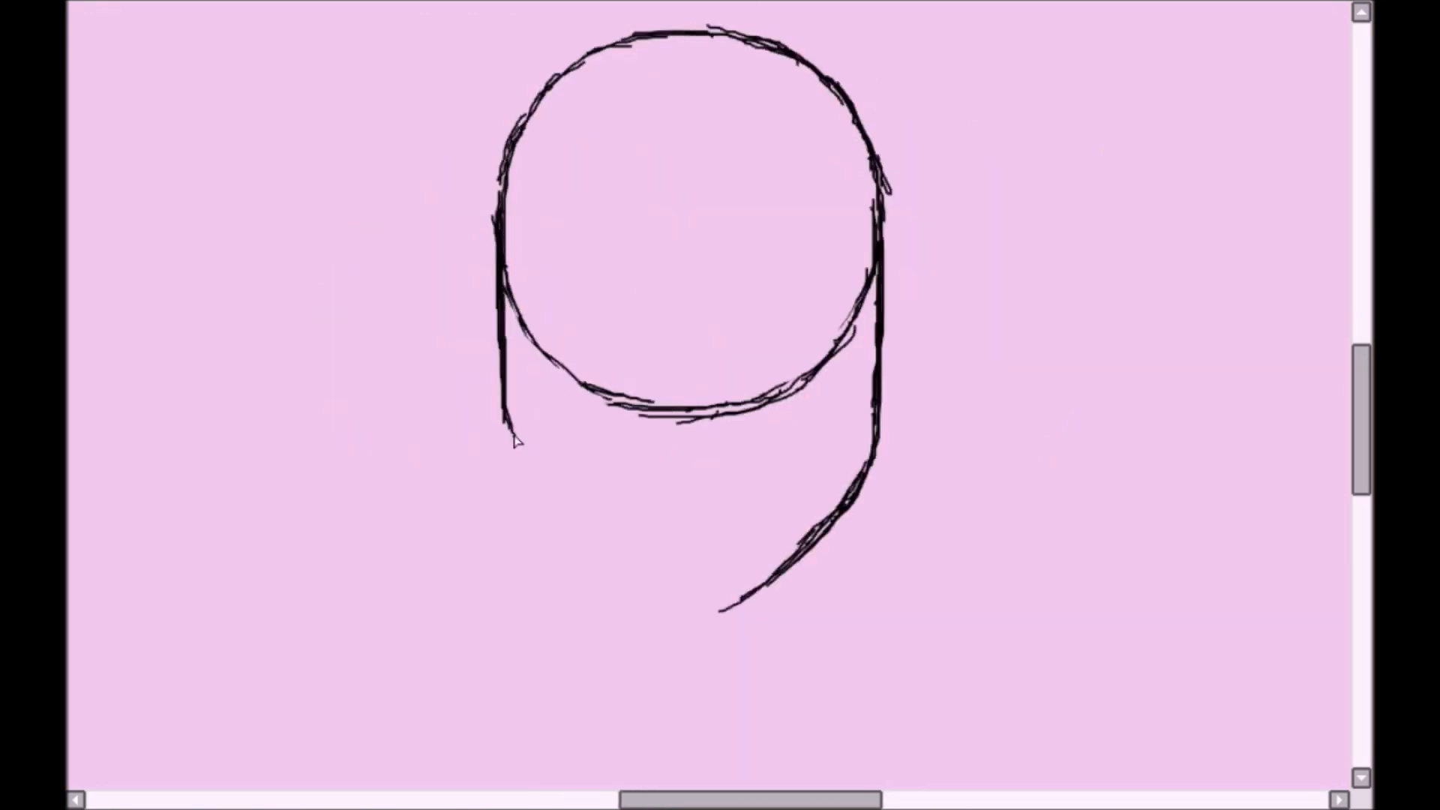
left_click_drag(503, 338, 513, 474)
left_click_drag(504, 441, 680, 610)
left_click_drag(568, 531, 691, 607)
mouse_move(675, 600)
left_mouse_down()
mouse_move(742, 601)
mouse_move(813, 536)
left_mouse_up()
- Erase the overshooting strokes at the chin and the lower cheek of the face outline
key("e")
left_click_drag(728, 622, 843, 525)
left_click_drag(508, 442, 556, 531)
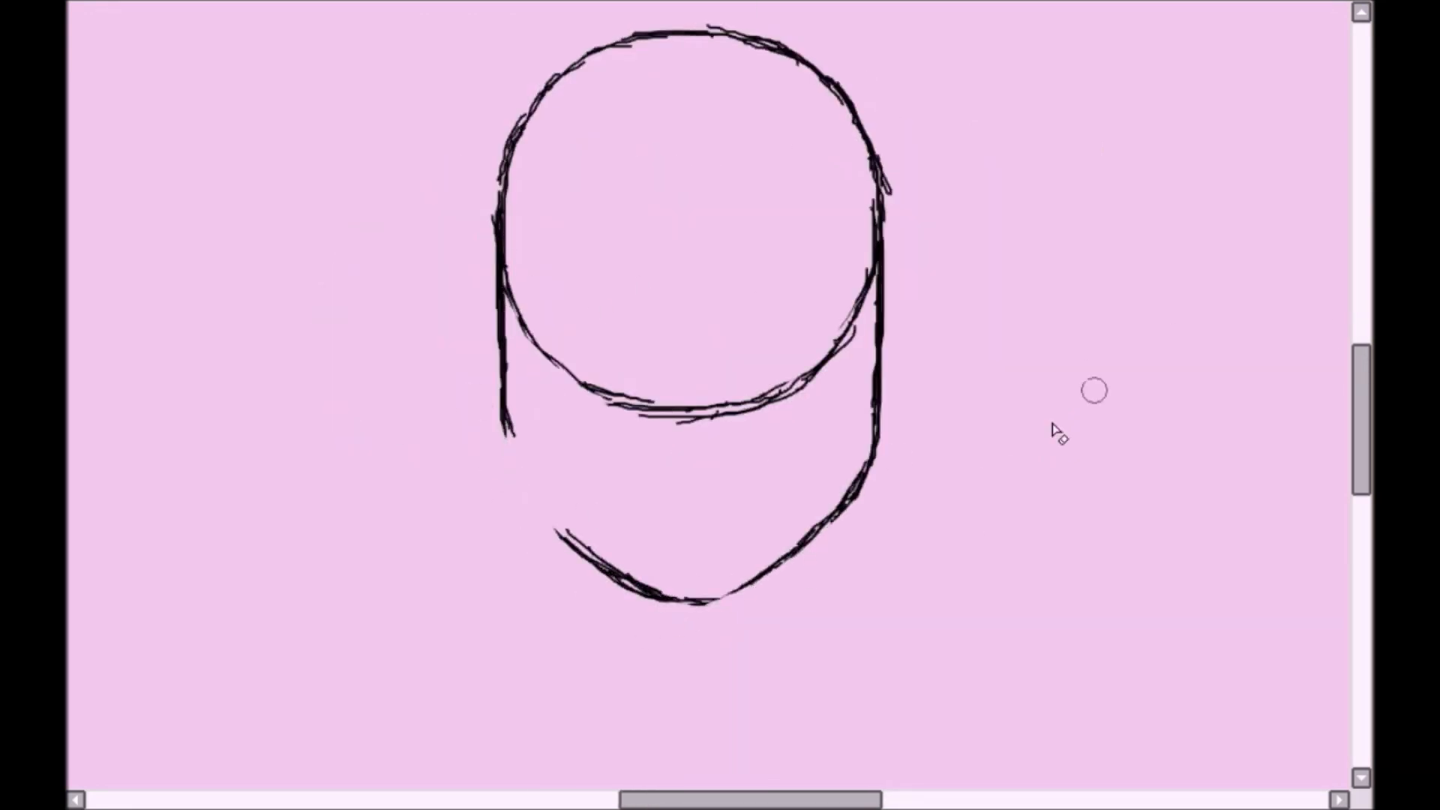
- Redraw the missing jawline between the lower cheek and the chin and trim its rough edges
key("End")
key("End")
key("End")
key("n")
left_click_drag(553, 263, 522, 338)
mouse_move(527, 296)
left_mouse_down()
mouse_move(516, 435)
mouse_move(531, 499)
left_mouse_up()
key("e")
left_click_drag(523, 340, 532, 518)
key("Delete")
key("Delete")
key("Delete")
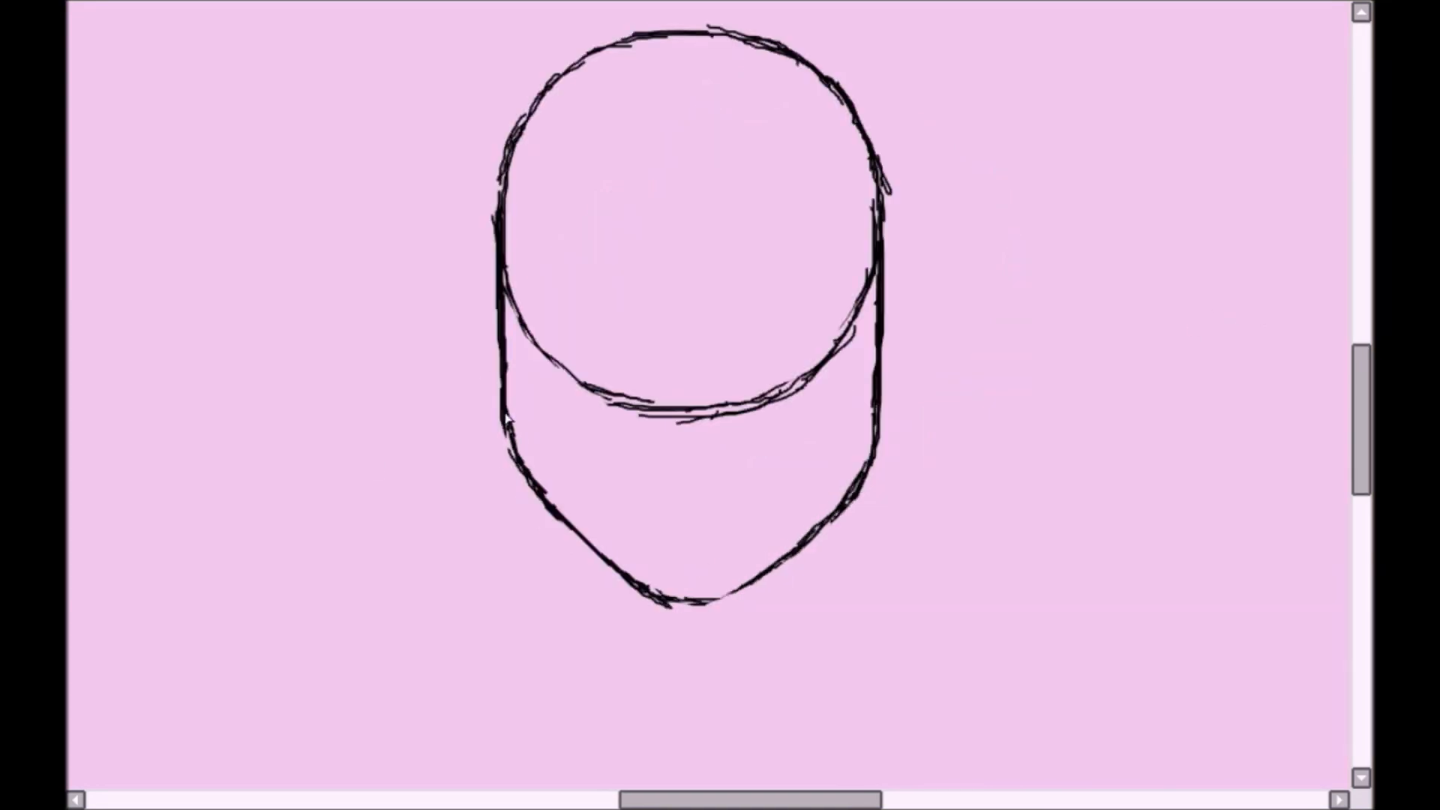
- Strengthen the jawline with extra strokes and close the gap at the chin
key("End")
key("End")
key("End")
left_click_drag(528, 401, 525, 495)
key("Delete")
key("Delete")
key("Delete")
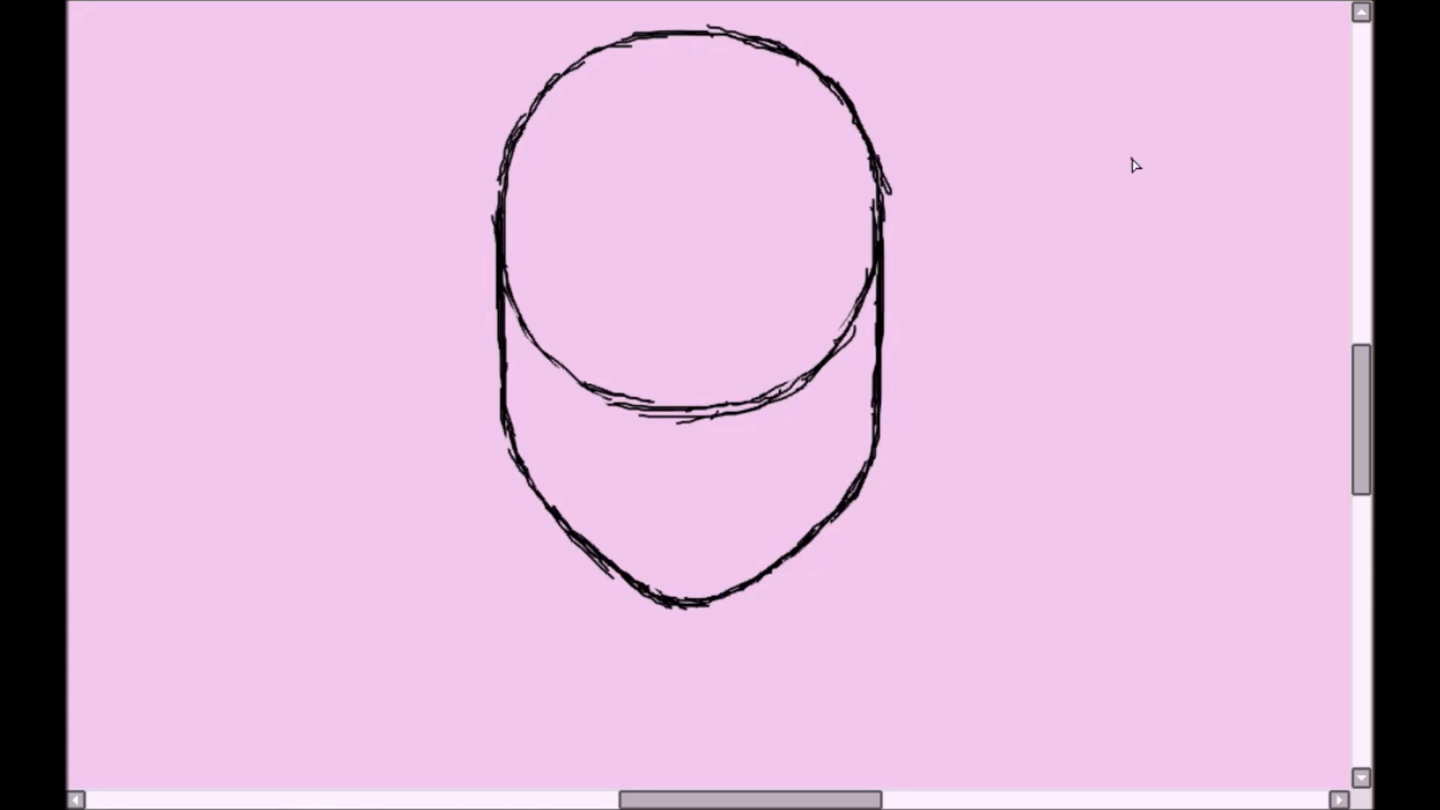
- Sketch a vertical centre guideline down the face and a curved guideline across the forehead
key("h")
left_click_drag(726, 192, 720, 440)
left_click_drag(732, 188, 734, 580)
left_click_drag(559, 125, 905, 146)
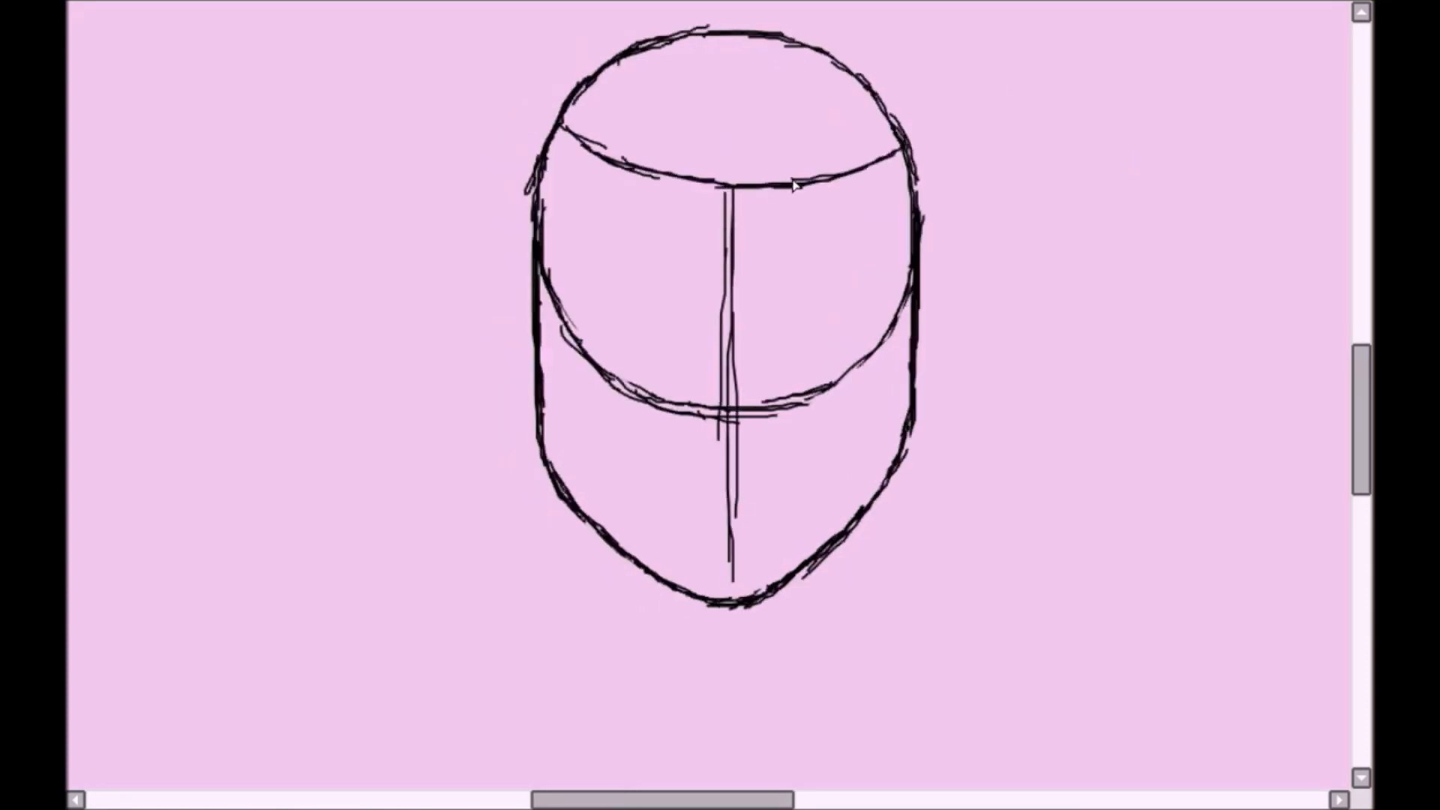
- Draw the first eye's upper lid as a thick black arc beside the centre guideline
scroll(709, 395, "up", 2)
scroll(709, 395, "up", 1)
mouse_move(422, 169)
left_mouse_down()
mouse_move(465, 150)
mouse_move(617, 193)
mouse_move(633, 299)
mouse_move(551, 397)
left_mouse_up()
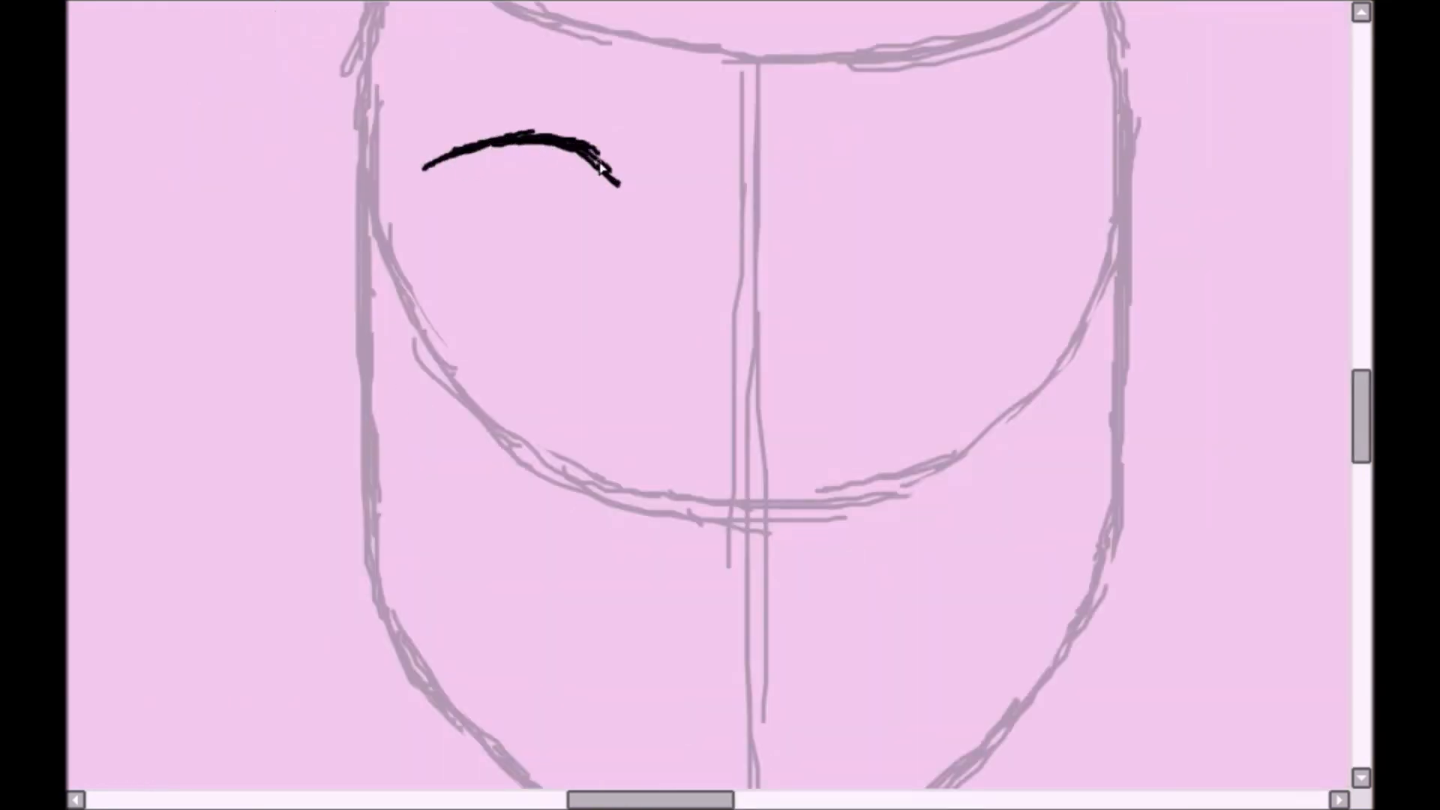
scroll(418, 180, "up", 3)
key("End")
key("End")
key("End")
key("End")
key("e")
key("Home")
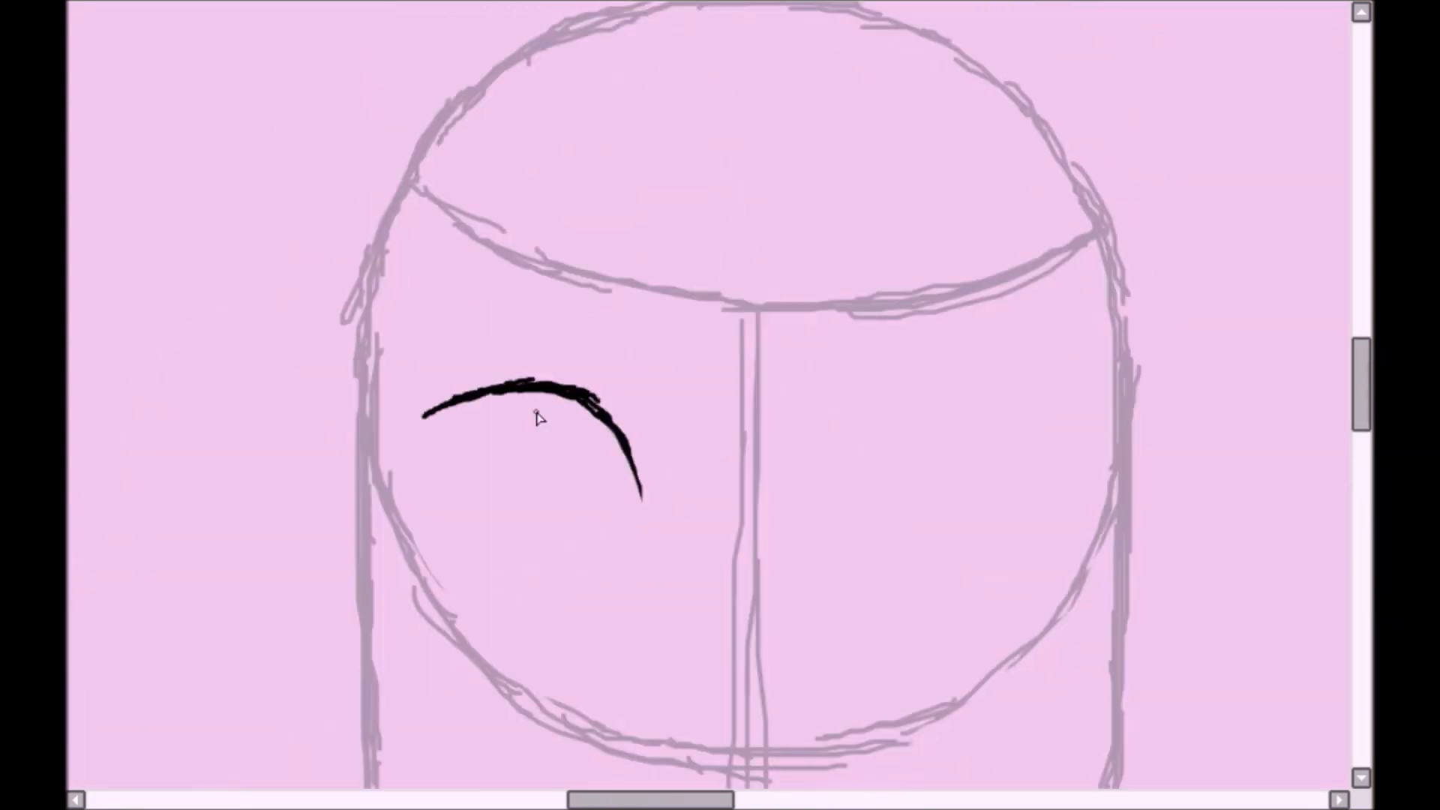
- Extend the upper lid's inner end and draw a curved lower lid line beneath it
key("End")
key("End")
key("End")
key("End")
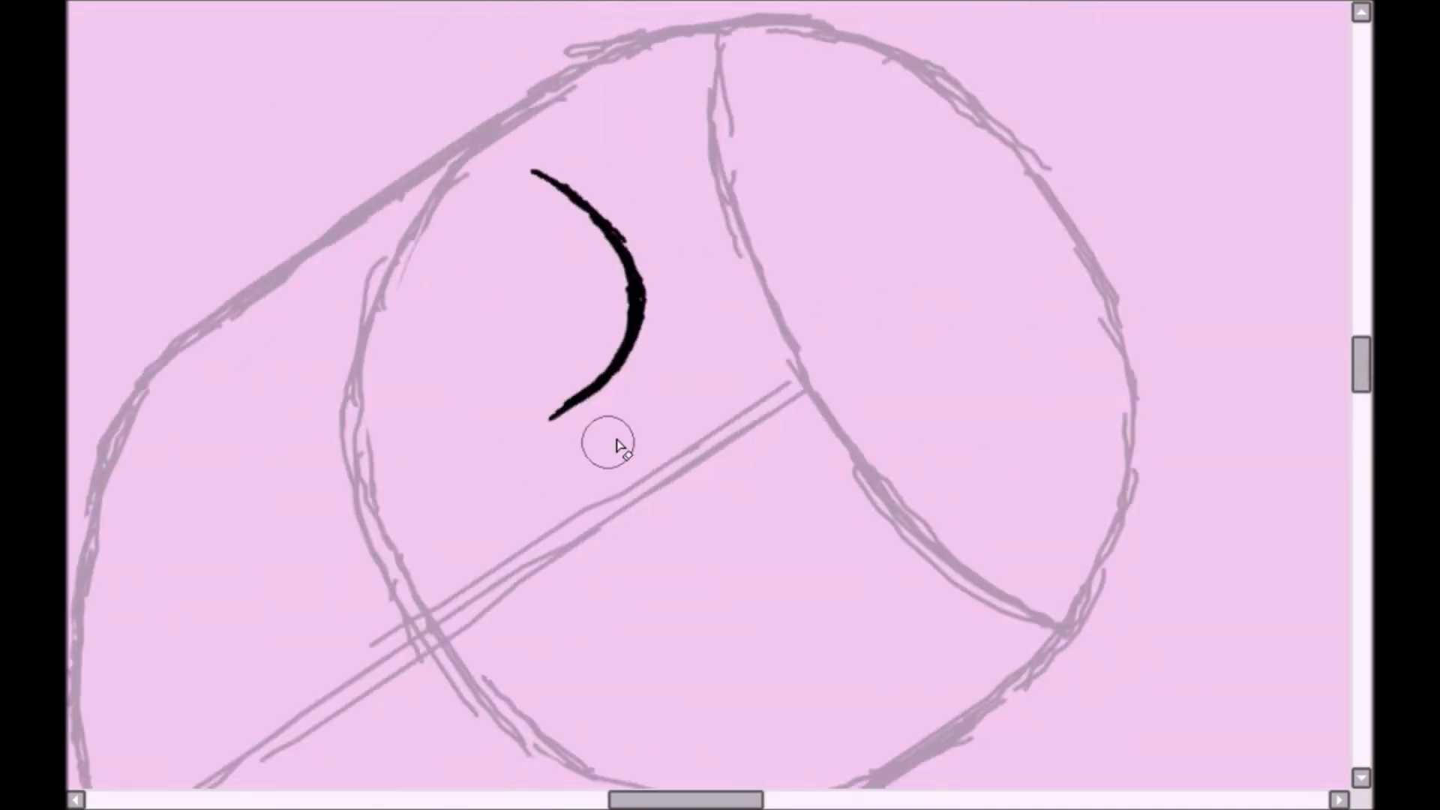
mouse_move(492, 203)
left_mouse_down()
mouse_move(507, 398)
mouse_move(522, 403)
left_mouse_up()
key("Home")
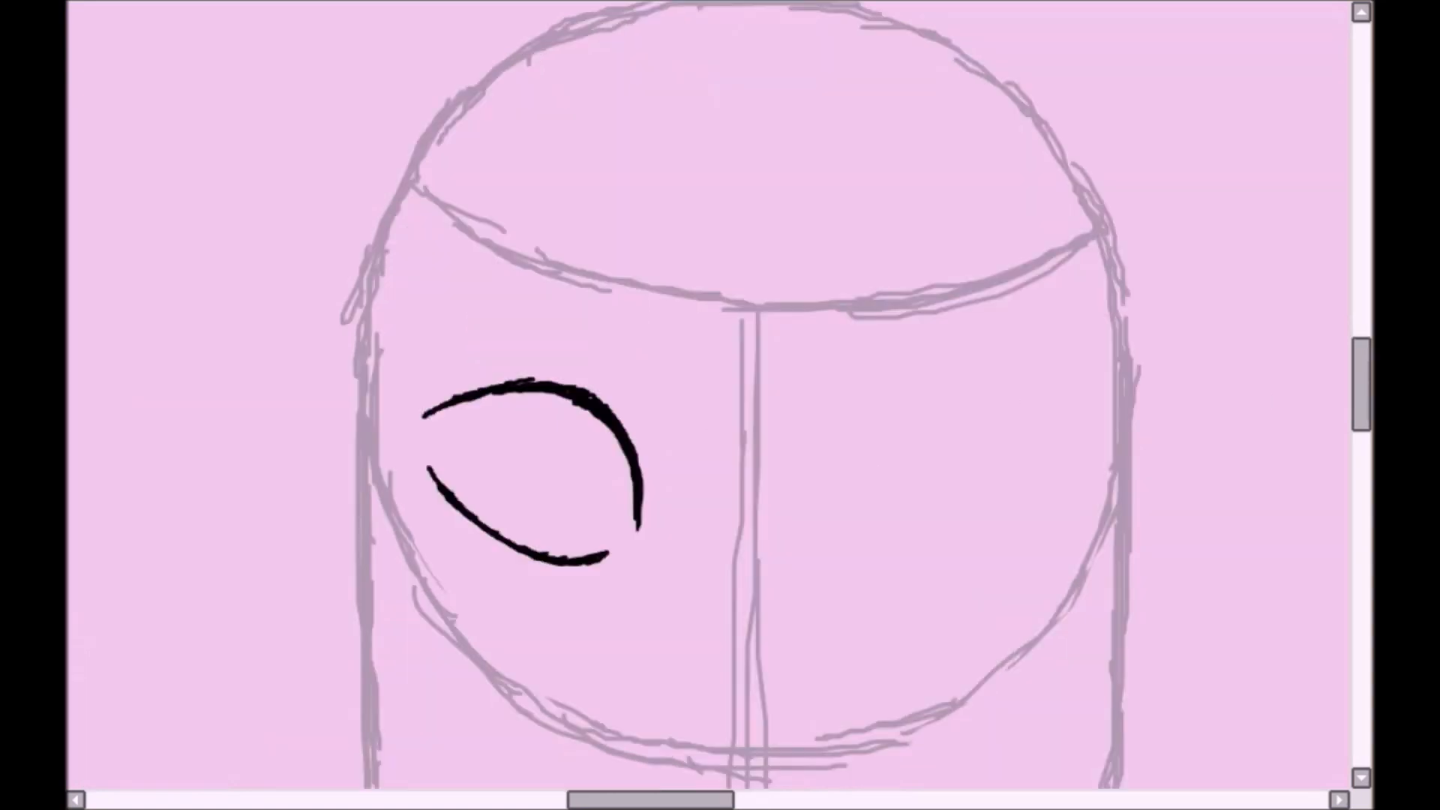
- Redraw the first eye's lower lid as a smoother curve and erase its uneven edges
scroll(730, 395, "down", 3)
key("e")
left_click_drag(465, 314, 539, 342)
key("n")
left_click_drag(429, 280, 567, 381)
scroll(476, 366, "up", 2)
key("End")
key("End")
key("End")
key("End")
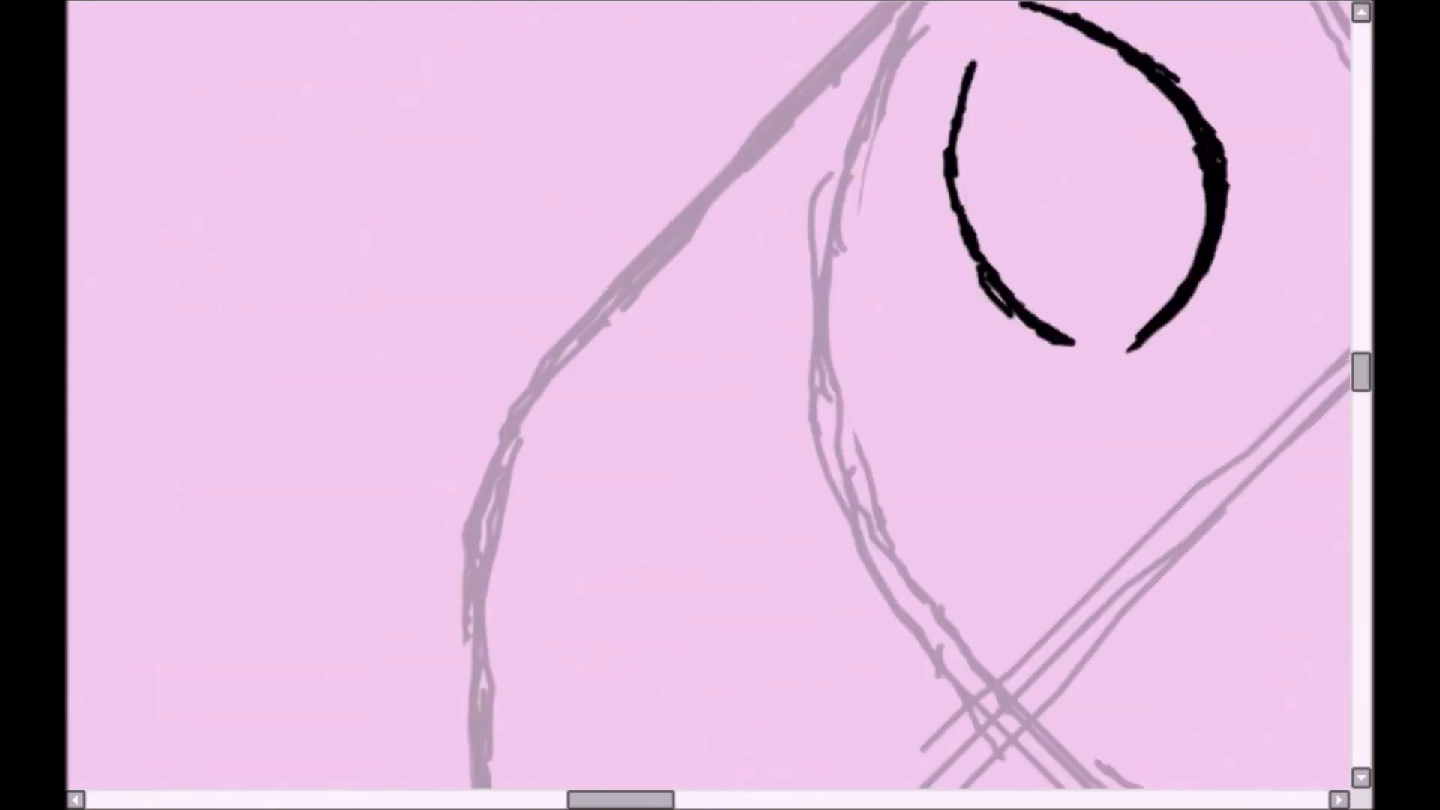
key("e")
left_click_drag(1005, 322, 1041, 457)
- Add three short lashes beneath the first eye's lower lid
key("Home")
left_click_drag(713, 234, 659, 297)
left_click_drag(782, 279, 760, 338)
left_click_drag(862, 297, 863, 358)
- Draw a pointed eyeliner wing at the outer corner of the first eye and trim its edges
left_click_drag(1361, 416, 1361, 393)
key("End")
key("End")
key("End")
key("End")
key("End")
key("End")
mouse_move(754, 315)
left_mouse_down()
mouse_move(797, 155)
mouse_move(812, 360)
left_mouse_up()
left_click_drag(782, 201, 778, 306)
mouse_move(779, 306)
left_mouse_down()
mouse_move(800, 141)
mouse_move(793, 192)
left_mouse_up()
key("e")
key("b")
left_click_drag(814, 125, 796, 314)
key("End")
key("End")
key("End")
key("End")
- Thicken and smooth the first eye's upper lid line into the eyeliner wing
mouse_move(830, 399)
left_mouse_down()
mouse_move(812, 524)
mouse_move(730, 624)
left_mouse_up()
mouse_move(803, 555)
left_mouse_down()
mouse_move(807, 469)
mouse_move(784, 564)
left_mouse_up()
left_click_drag(784, 564, 802, 384)
key("Delete")
key("Delete")
key("Delete")
key("Delete")
key("Delete")
key("Delete")
key("Delete")
key("End")
key("End")
key("End")
key("End")
mouse_move(938, 499)
left_mouse_down()
mouse_move(929, 554)
mouse_move(675, 478)
mouse_move(326, 194)
left_mouse_up()
key("Home")
- Duplicate the finished eye outline, mirror it and position the copy on the other side of the face
key("Page_Down")
key("Page_Down")
key("m")
left_click_drag(684, 523, 277, 146)
key("ctrl+c")
key("ctrl+v")
key("h")
left_click_drag(542, 409, 904, 425)
key("ctrl+d")
key("ctrl+e")
left_click_drag(1075, 403, 1091, 400)
- Draw an oval iris in the first eye and place a mirrored copy in the other eye
key("Page_Up")
mouse_move(345, 184)
left_mouse_down()
mouse_move(304, 210)
mouse_move(341, 379)
mouse_move(450, 344)
mouse_move(465, 252)
left_mouse_up()
left_click_drag(342, 279, 369, 300)
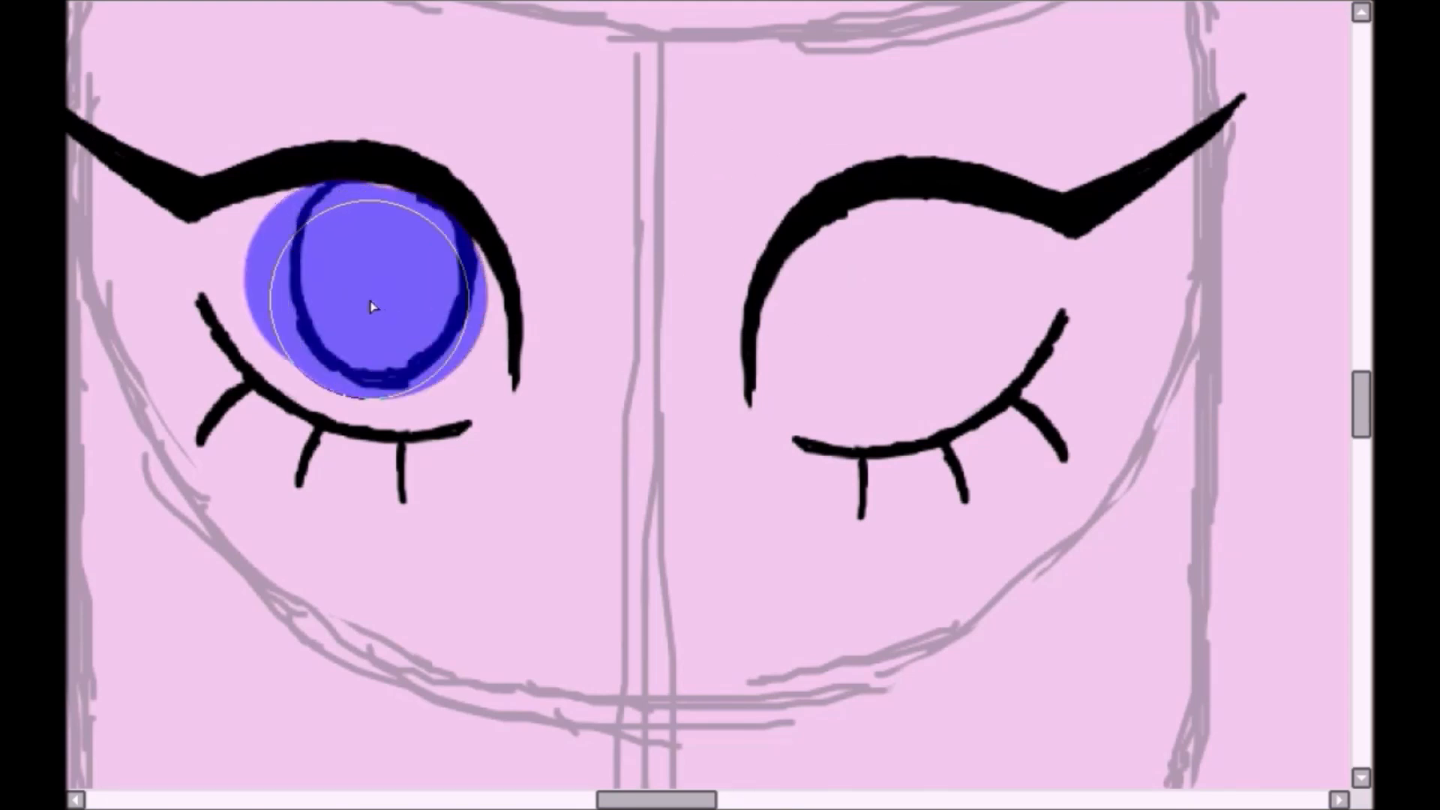
key("ctrl+c")
key("ctrl+v")
key("h")
mouse_move(567, 499)
left_mouse_down()
mouse_move(1072, 585)
mouse_move(1099, 514)
left_mouse_up()
key("ctrl+d")
- Draw a rounded highlight outline at the top of each iris and paint a blue pupil in each eye
left_click_drag(900, 193, 862, 206)
left_click_drag(345, 186, 315, 195)
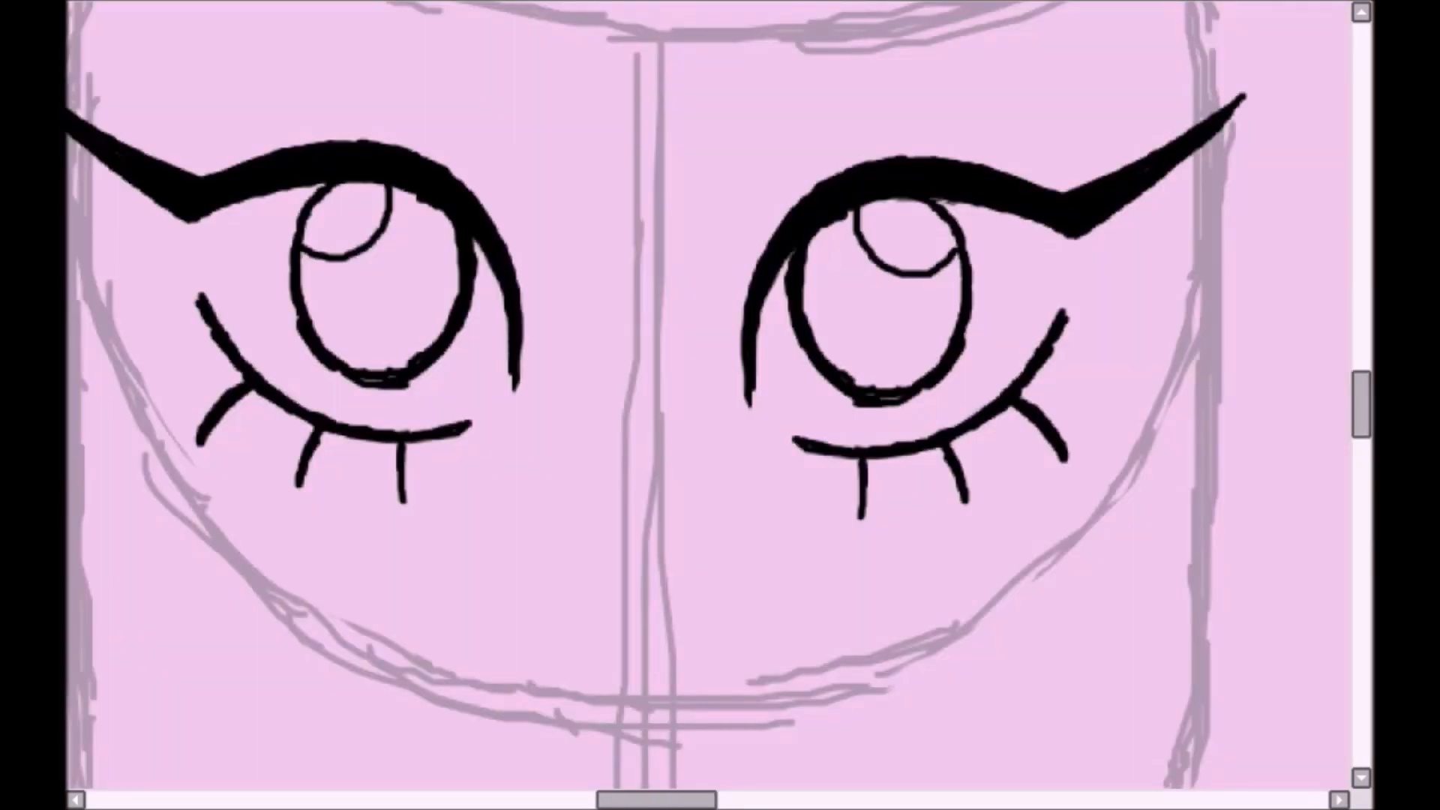
left_click_drag(875, 302, 877, 304)
left_click_drag(375, 274, 384, 285)
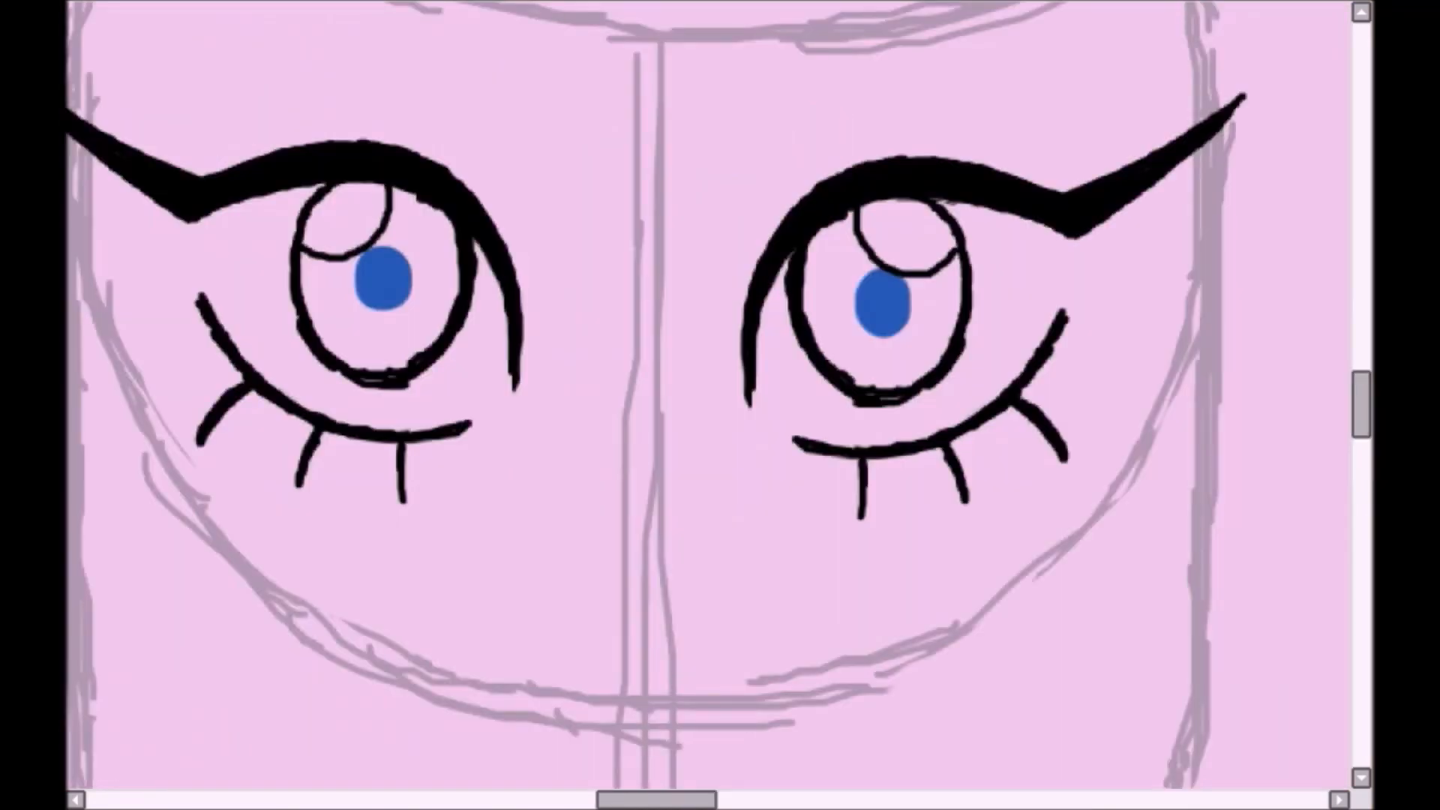
- Fill both irises light blue around the highlights and repaint the pupils dark blue
mouse_move(323, 277)
left_mouse_down()
mouse_move(402, 235)
mouse_move(390, 353)
left_mouse_up()
mouse_move(825, 240)
left_mouse_down()
mouse_move(905, 372)
mouse_move(941, 289)
left_mouse_up()
left_click_drag(863, 251, 885, 319)
left_click_drag(383, 262, 384, 294)
scroll(709, 395, "down", 3)
scroll(709, 395, "up", 1)
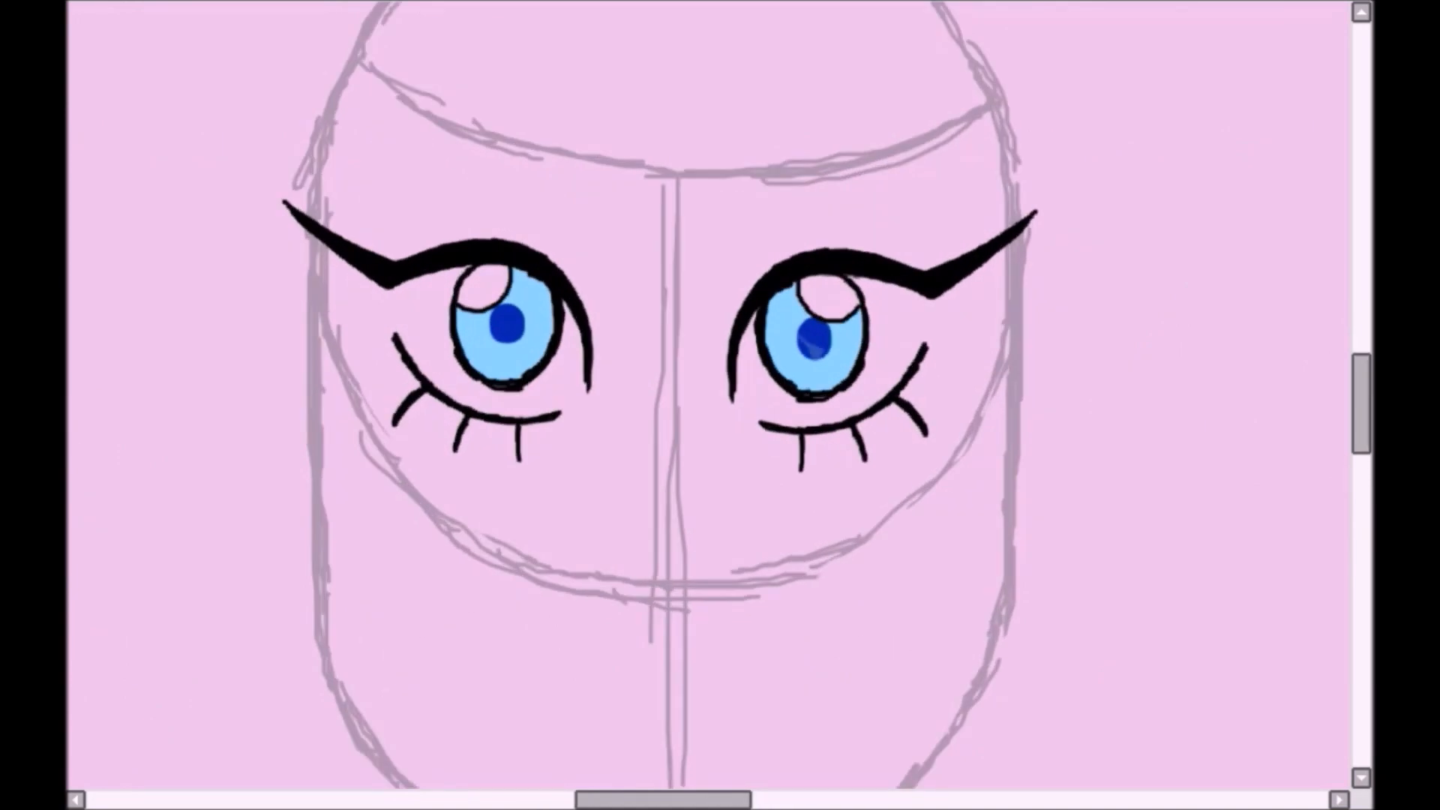
scroll(810, 342, "up", 2)
left_click_drag(804, 334, 817, 353)
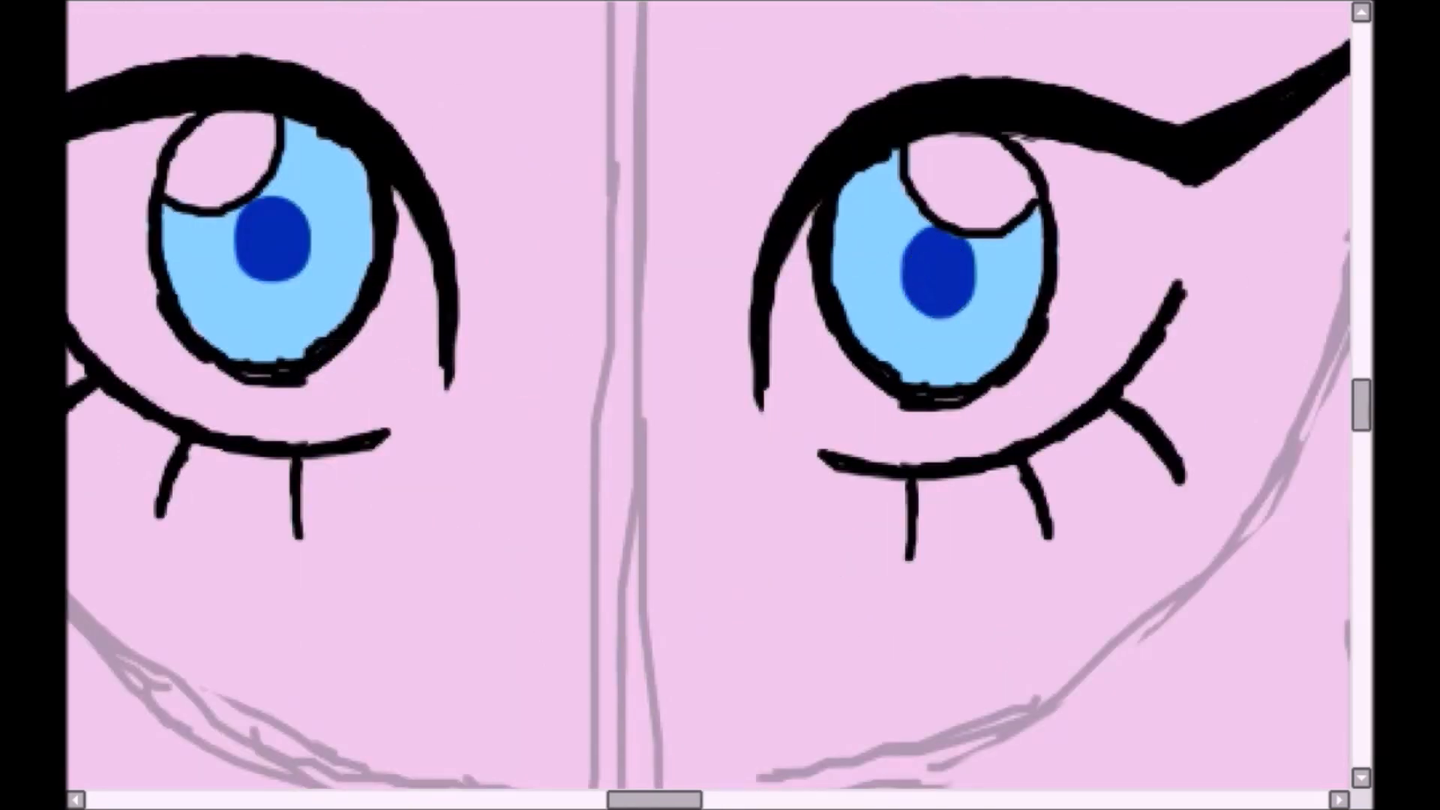
left_click_drag(296, 146, 380, 170)
mouse_move(889, 169)
left_mouse_down()
mouse_move(861, 222)
mouse_move(888, 169)
left_mouse_up()
mouse_move(364, 247)
left_mouse_down()
mouse_move(260, 212)
mouse_move(375, 248)
mouse_move(360, 158)
left_mouse_up()
key("ctrl+z")
key("ctrl+z")
key("ctrl+z")
key("ctrl+z")
- Shade the upper part of both irises a deeper blue and lighten the centres of the pupils
left_click_drag(839, 243, 1039, 240)
mouse_move(892, 240)
left_mouse_down()
mouse_move(842, 232)
mouse_move(874, 180)
left_mouse_up()
scroll(709, 395, "down", 3)
scroll(374, 341, "up", 3)
left_click_drag(886, 295, 887, 309)
left_click_drag(387, 273, 385, 284)
scroll(710, 395, "down", 3)
scroll(709, 395, "up", 3)
- Paint soft pale-blue light spots along the lower part of both irises
left_click_drag(847, 339, 930, 339)
left_click(890, 361)
left_click_drag(341, 318, 351, 330)
left_click_drag(381, 337, 420, 327)
scroll(417, 330, "down", 1)
scroll(709, 325, "down", 4)
- Draw the nose with a curved bridge line ending in an angled tip, plus one small nostril
left_click_drag(709, 326, 682, 241)
scroll(707, 225, "up", 3)
left_click_drag(1360, 393, 1361, 415)
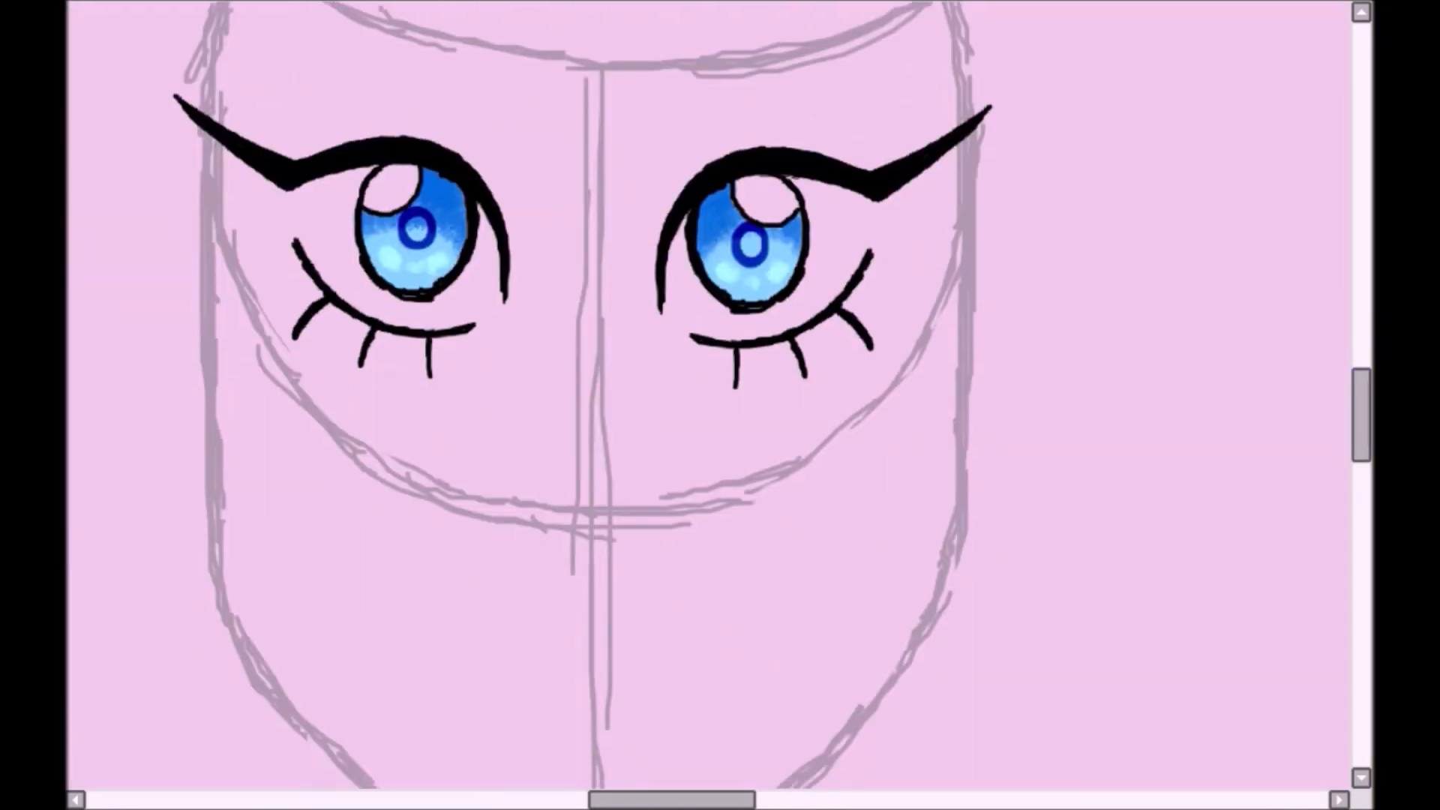
mouse_move(639, 143)
left_mouse_down()
mouse_move(611, 240)
mouse_move(649, 432)
left_mouse_up()
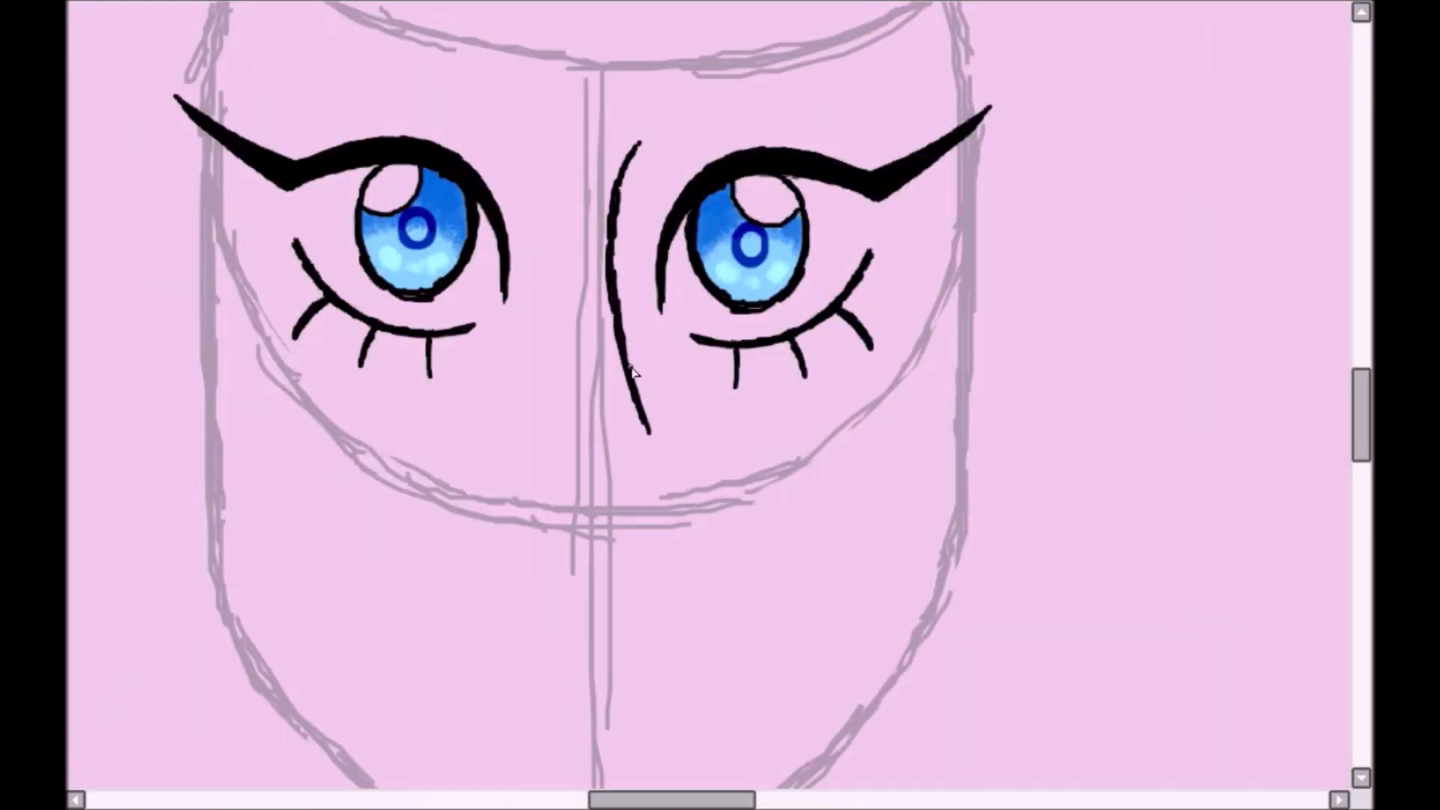
mouse_move(632, 373)
left_mouse_down()
mouse_move(663, 538)
mouse_move(635, 576)
left_mouse_up()
left_click_drag(529, 557, 564, 571)
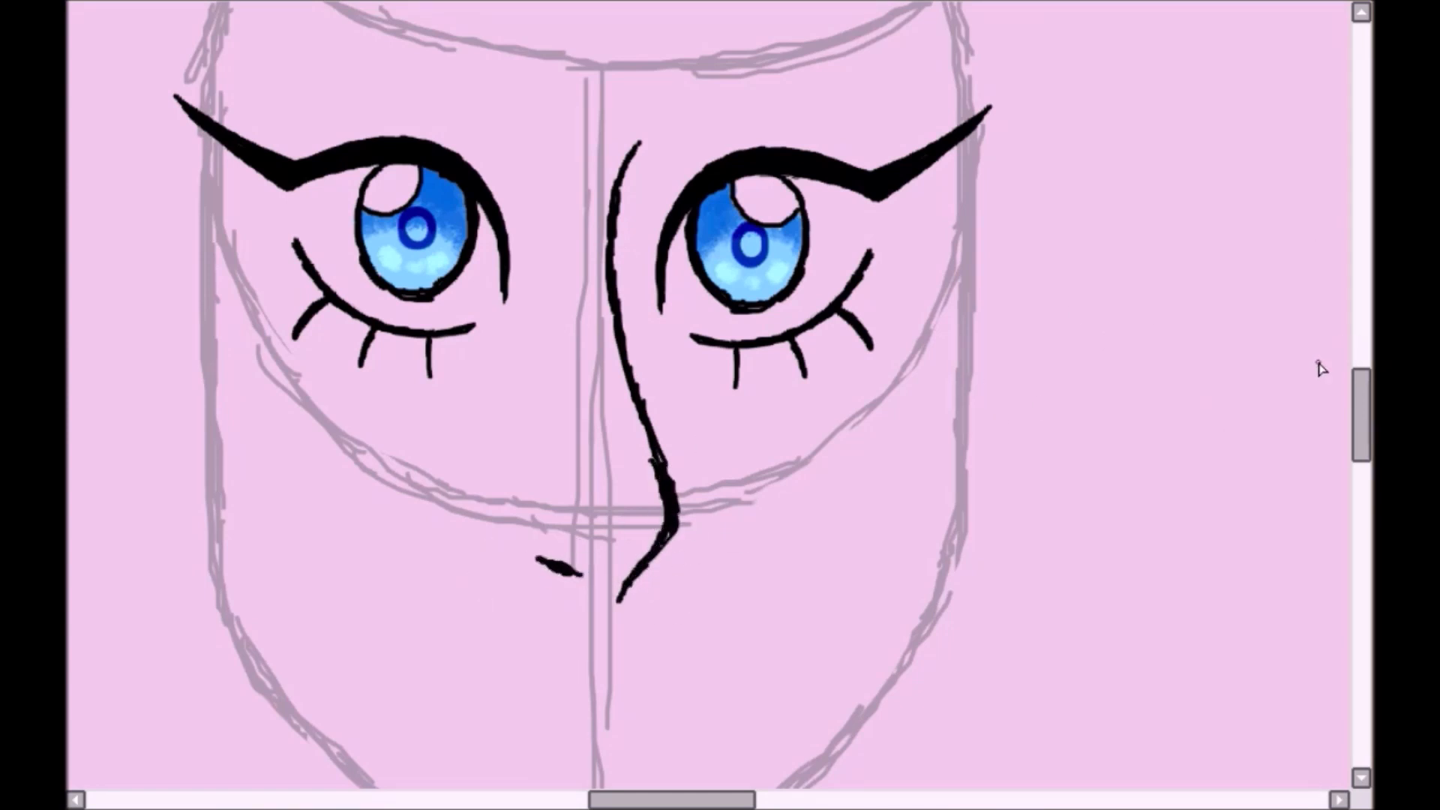
- Outline an arched eyebrow above one eye and place a mirrored copy above the other eye
mouse_move(518, 184)
left_mouse_down()
mouse_move(592, 144)
mouse_move(768, 183)
mouse_move(533, 198)
mouse_move(777, 141)
left_mouse_up()
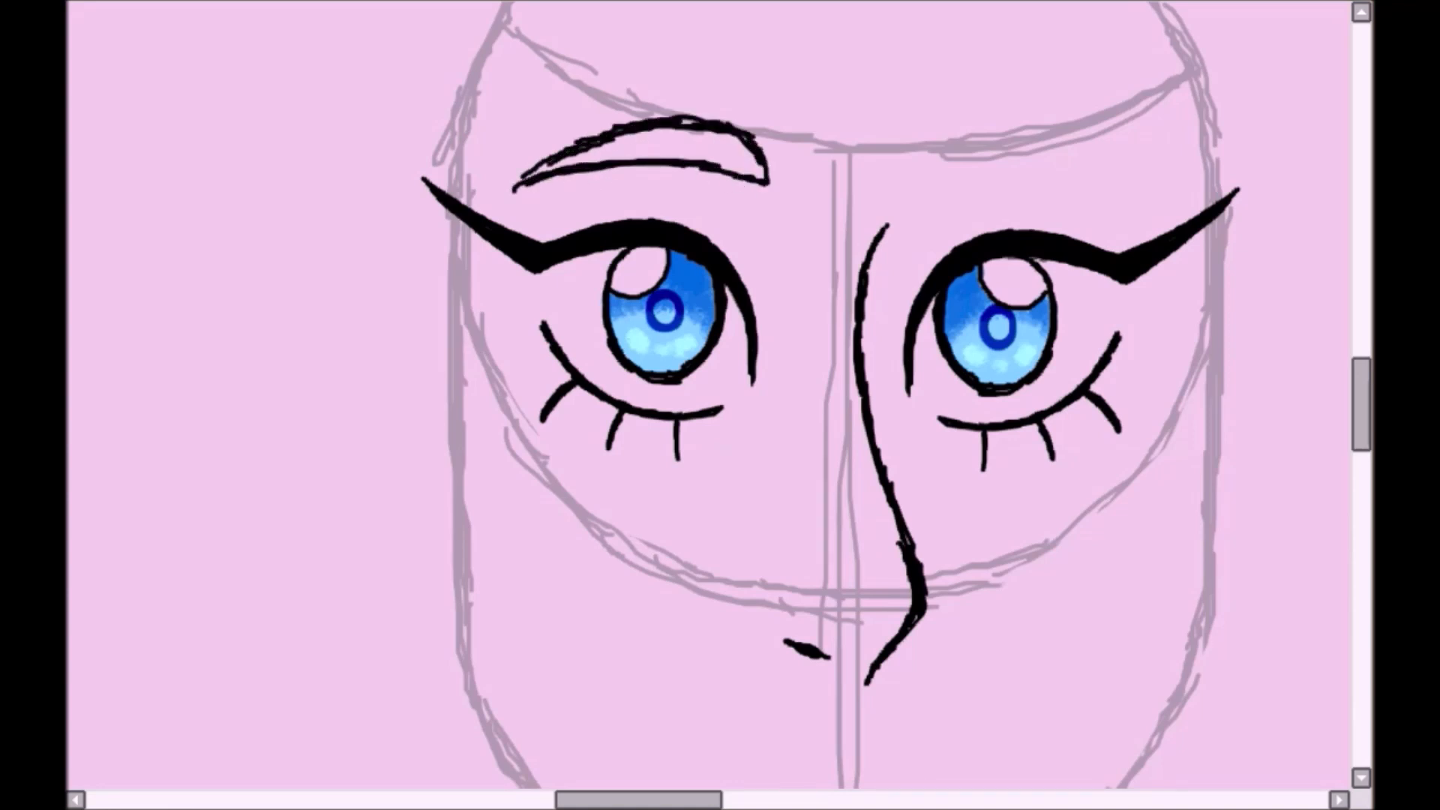
scroll(709, 396, "down", 1)
key("ctrl+c")
key("ctrl+v")
left_click_drag(776, 324, 1078, 325)
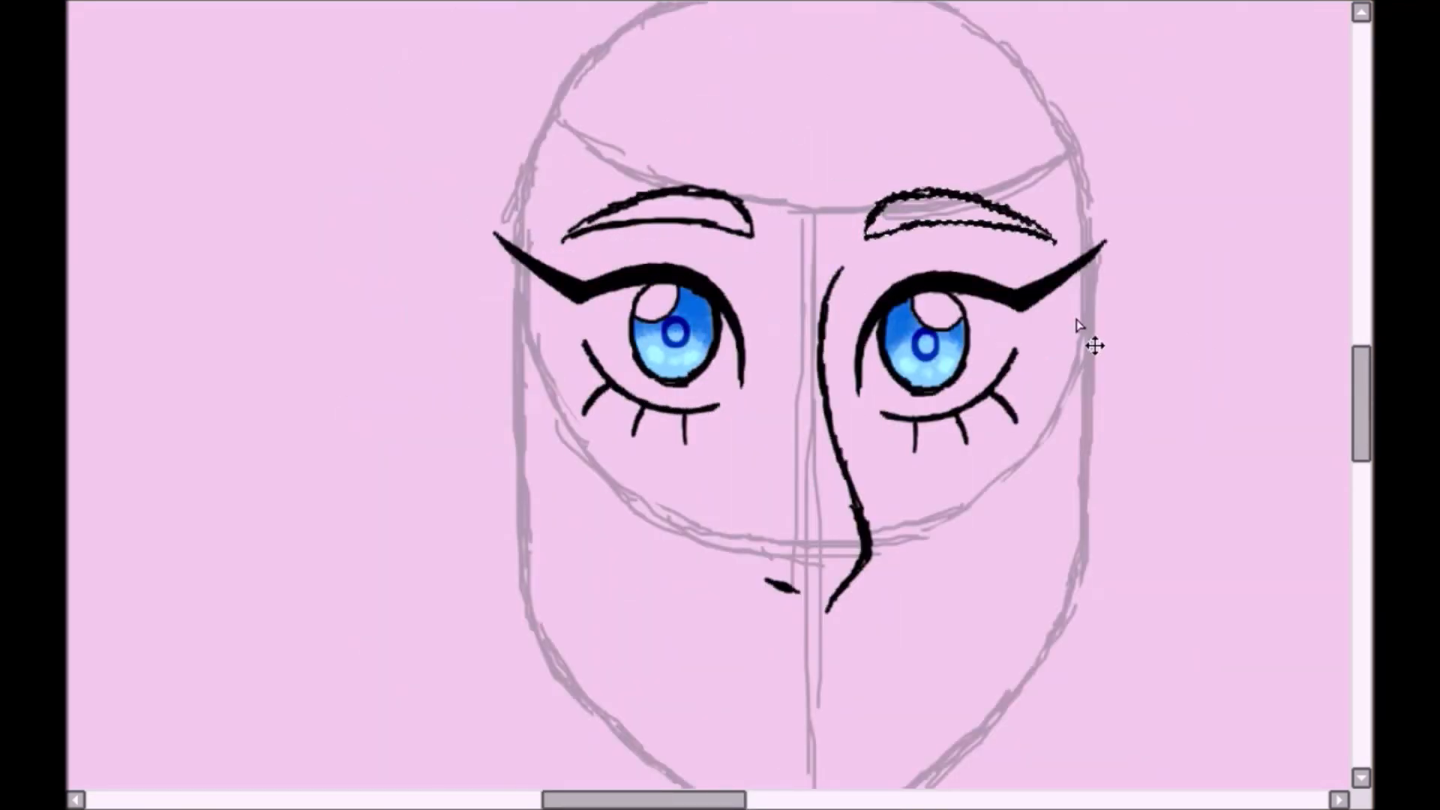
- Draw the mouth outline below the nose with a wavy upper edge and a flatter lower edge
scroll(675, 450, "down", 2)
mouse_move(678, 510)
left_mouse_down()
mouse_move(918, 496)
mouse_move(945, 524)
left_mouse_up()
left_click_drag(693, 559, 900, 551)
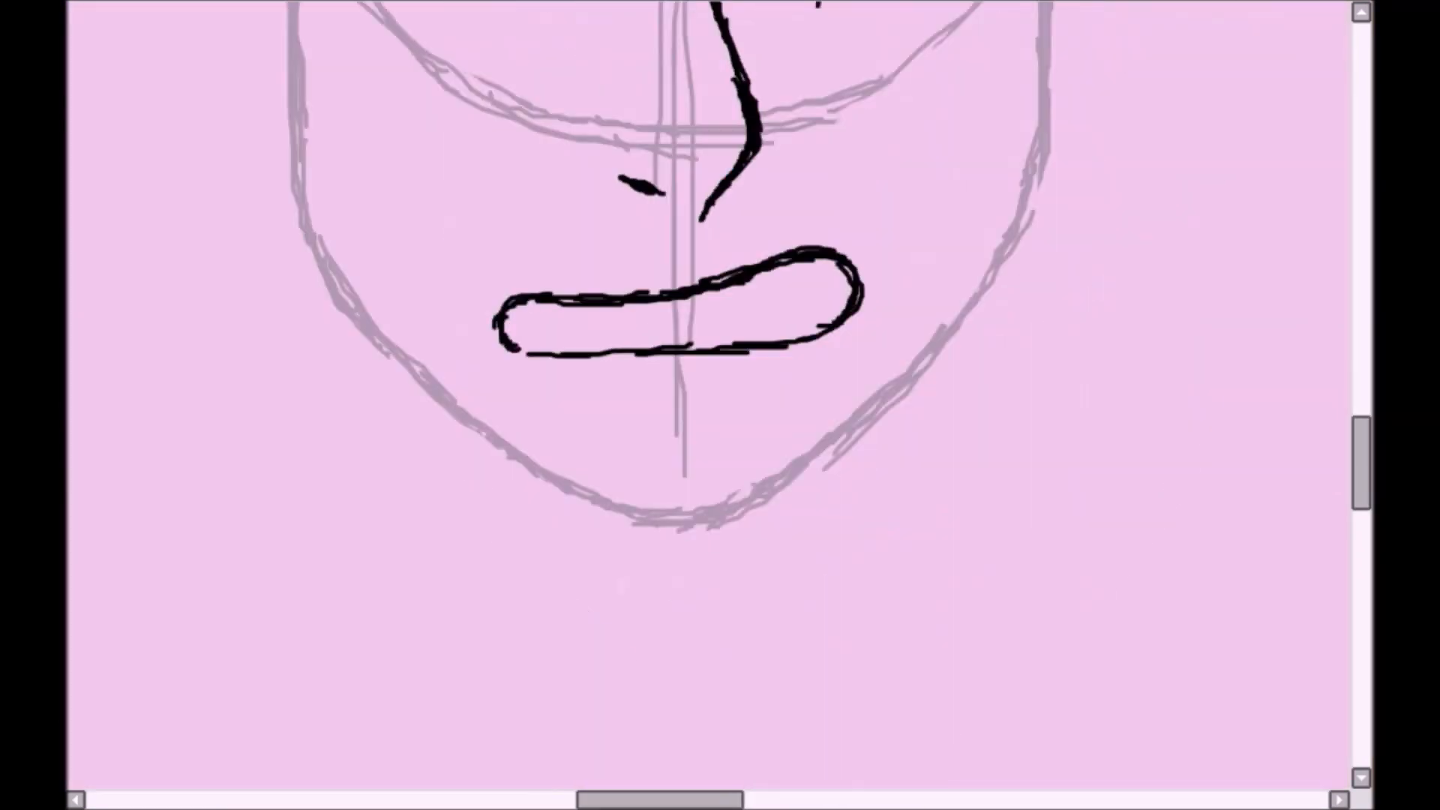
- Draw a pointed fang at each end of the mouth and a teeth line between them
left_click_drag(543, 371, 525, 329)
left_click_drag(794, 314, 813, 369)
left_click_drag(556, 342, 776, 313)
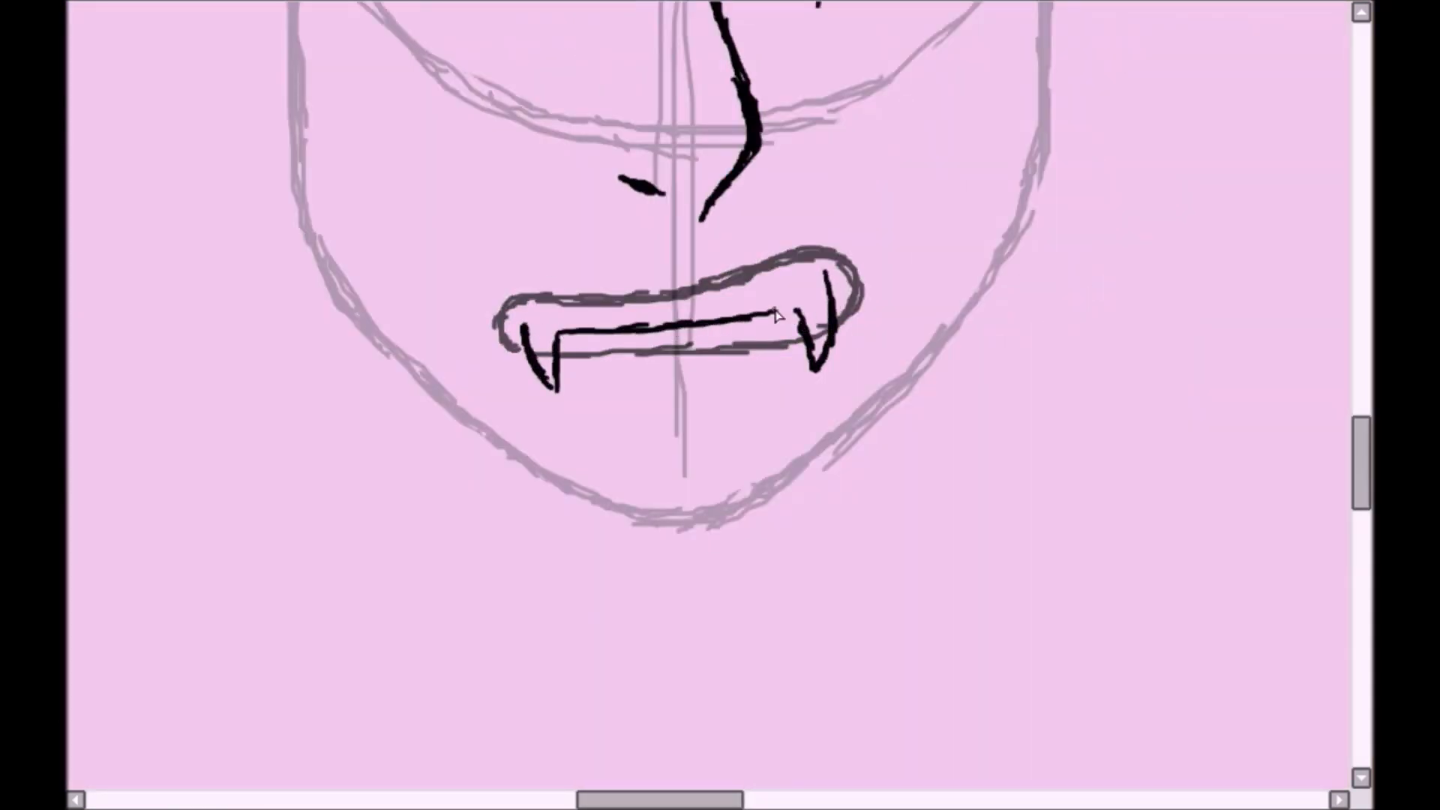
- Erase the mouth lines crossing the fangs and retrace the mouth outline in solid black
left_click_drag(542, 355, 534, 351)
left_click_drag(817, 325, 822, 336)
mouse_move(513, 348)
left_mouse_down()
mouse_move(527, 352)
mouse_move(531, 295)
left_mouse_up()
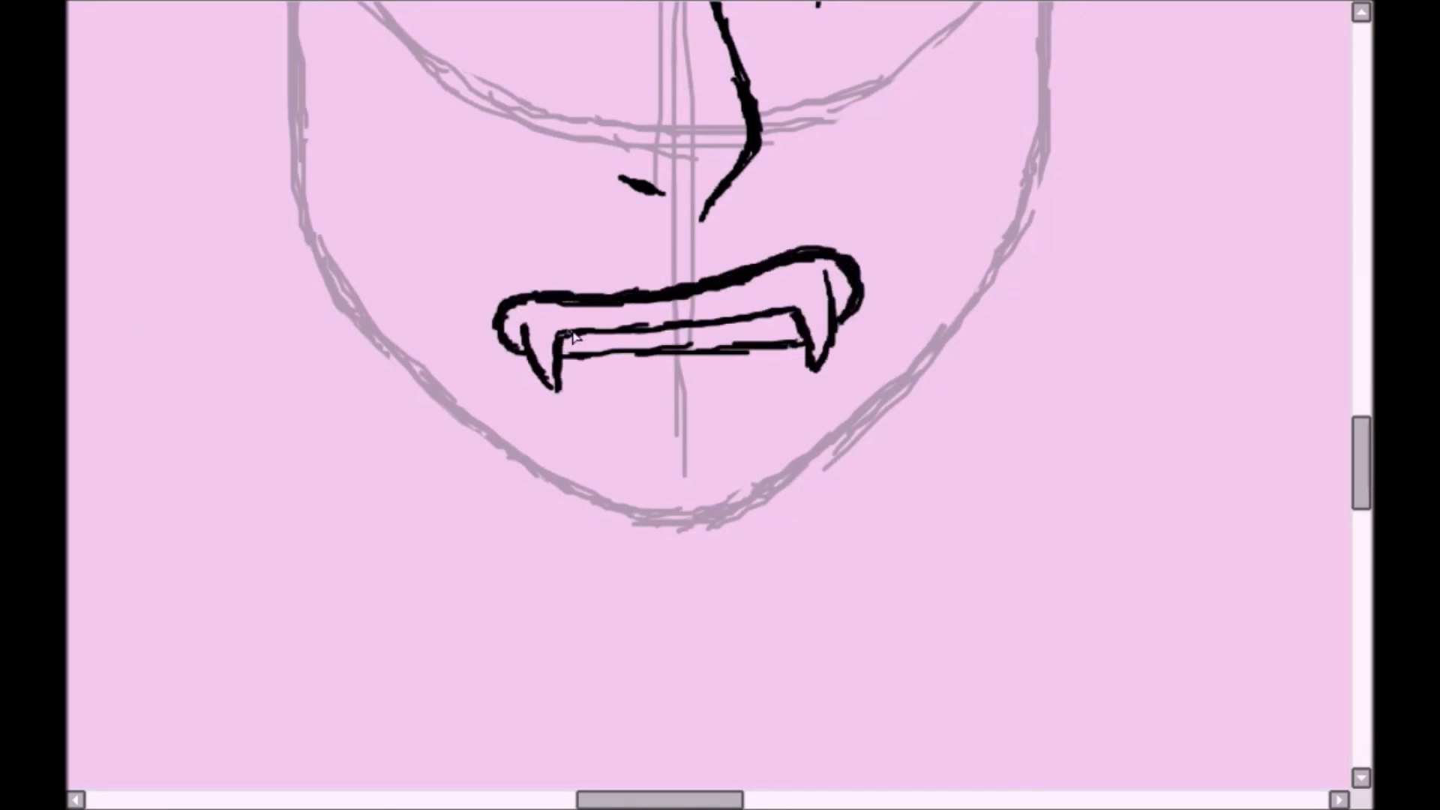
- Draw a short lower-lip line beneath the mouth and nudge the selected mouth toward the centre under the nose
left_click_drag(651, 408, 725, 397)
scroll(637, 471, "down", 4)
scroll(711, 534, "up", 3)
left_click_drag(720, 225, 716, 222)
left_click_drag(599, 267, 613, 266)
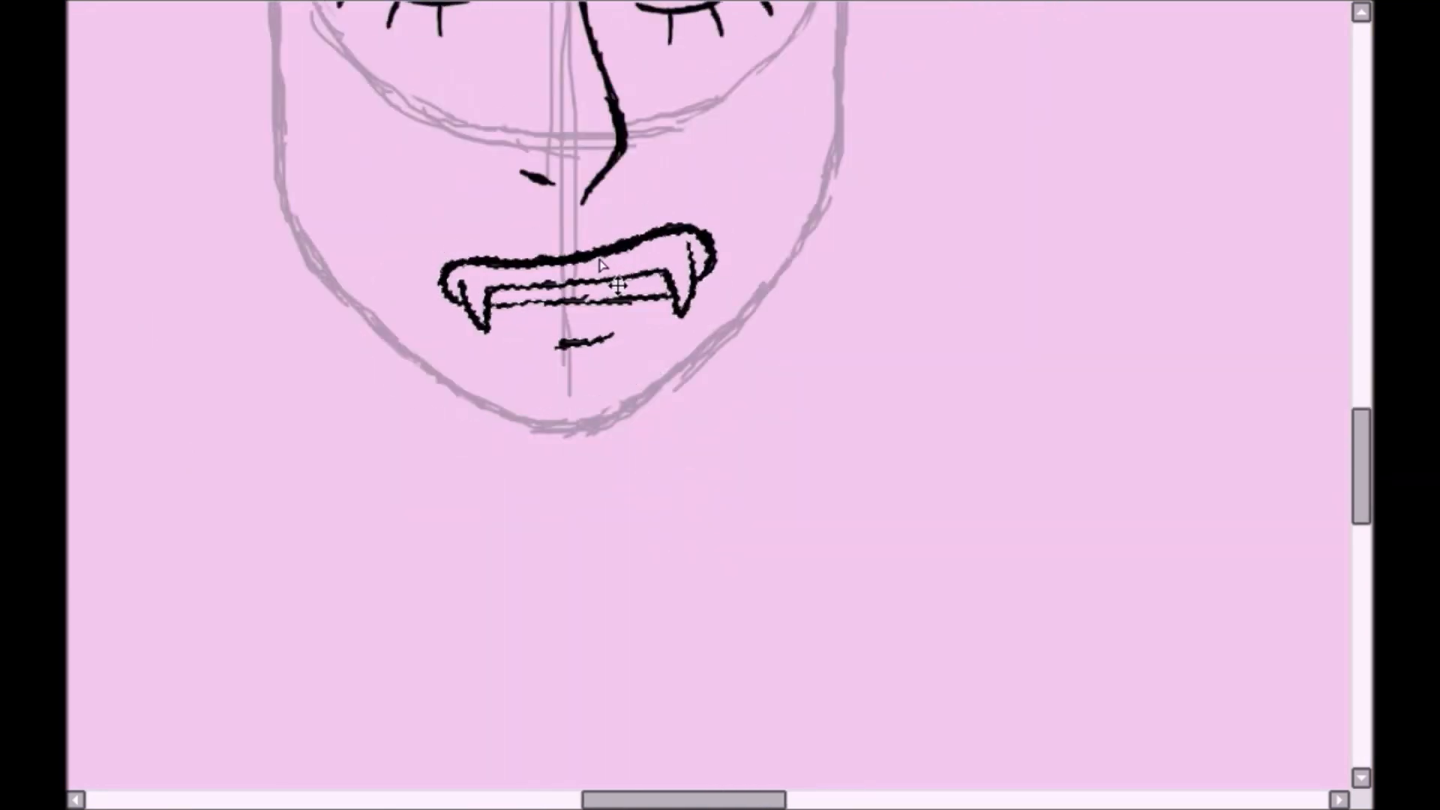
- Fine-tune the placement of the mouth in the mirrored view and clear the selection
scroll(709, 534, "down", 3)
key("h")
mouse_move(714, 162)
left_mouse_down()
mouse_move(739, 333)
mouse_move(758, 224)
left_mouse_up()
left_click_drag(726, 240, 723, 239)
left_click_drag(668, 308, 666, 304)
scroll(858, 196, "up", 2)
left_click_drag(858, 225, 794, 227)
left_click_drag(1242, 355, 1236, 362)
key("ctrl+d")
- Retouch the line under the nose tip in the mirrored view and restore the normal view
scroll(571, 618, "up", 2)
left_click_drag(572, 619, 448, 127)
left_click_drag(293, 309, 344, 363)
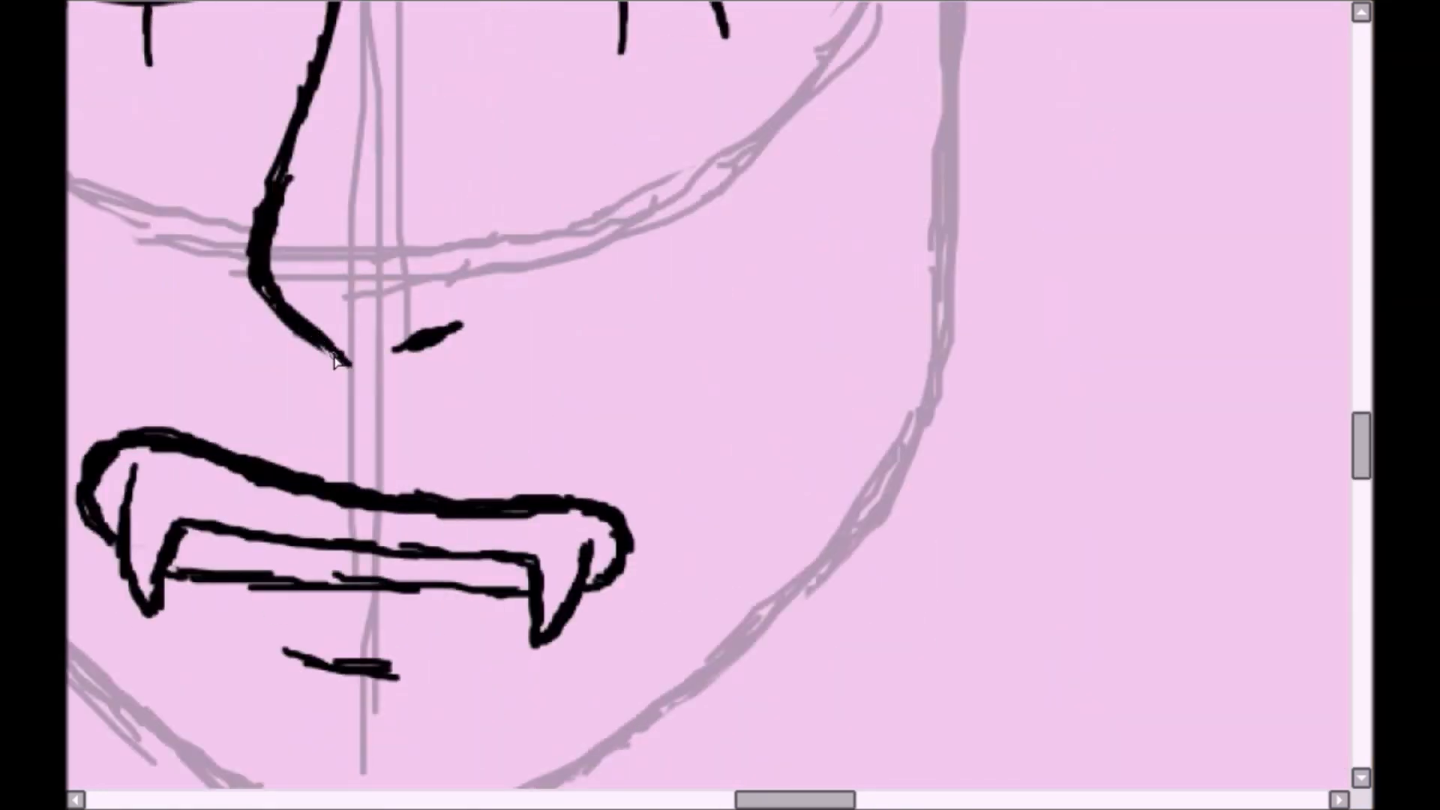
scroll(343, 363, "down", 2)
key("h")
- Sketch a rounded ear in grey on each side of the head, from eye level down to the nose
scroll(709, 395, "down", 2)
scroll(707, 374, "up", 3)
scroll(718, 337, "down", 1)
mouse_move(497, 193)
left_mouse_down()
mouse_move(480, 386)
mouse_move(427, 282)
left_mouse_up()
mouse_move(897, 217)
left_mouse_down()
mouse_move(942, 371)
mouse_move(894, 390)
left_mouse_up()
mouse_move(890, 222)
left_mouse_down()
mouse_move(938, 358)
mouse_move(893, 398)
left_mouse_up()
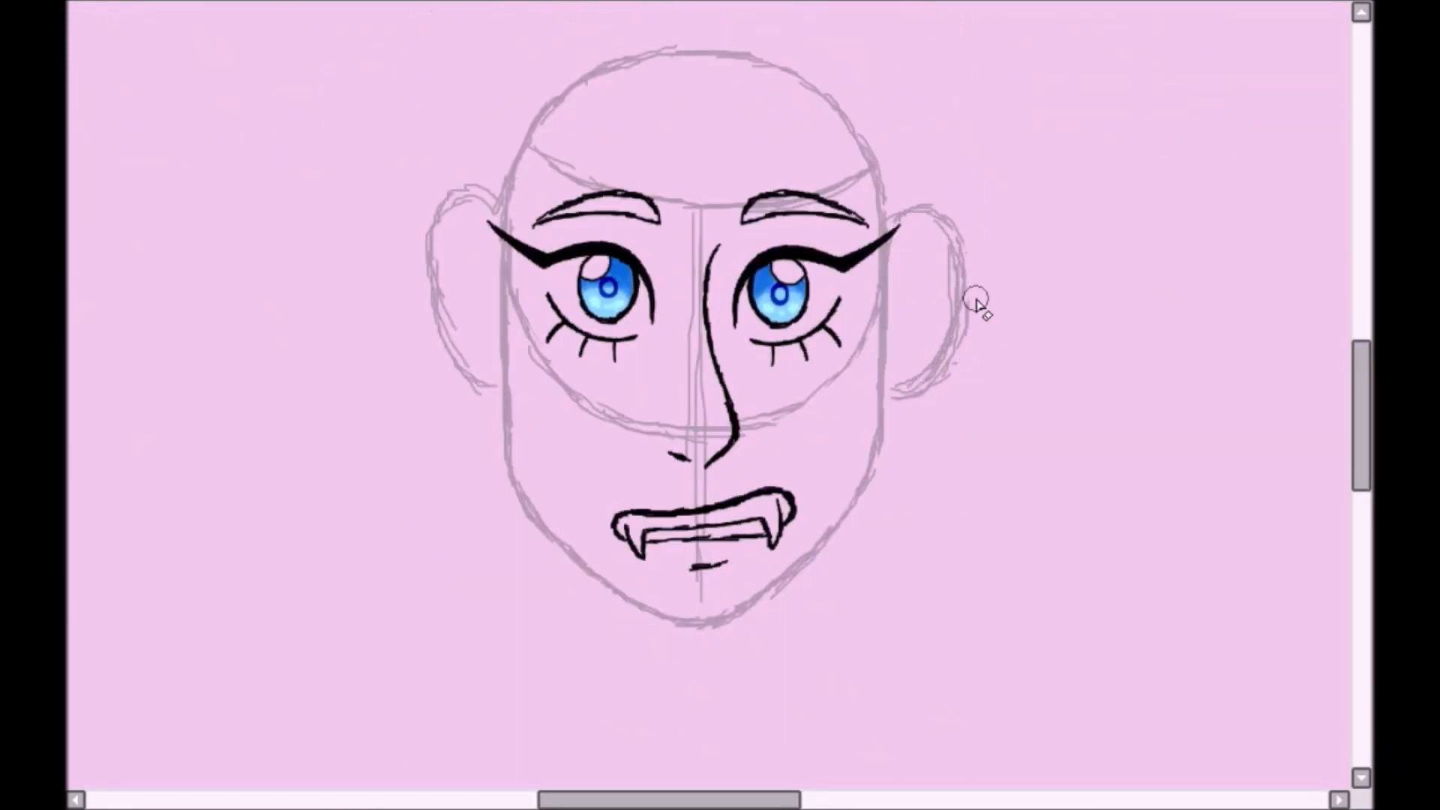
- Draw bangs in black sweeping from a side parting across the forehead, ending in pointed locks over one eye
scroll(709, 395, "up", 2)
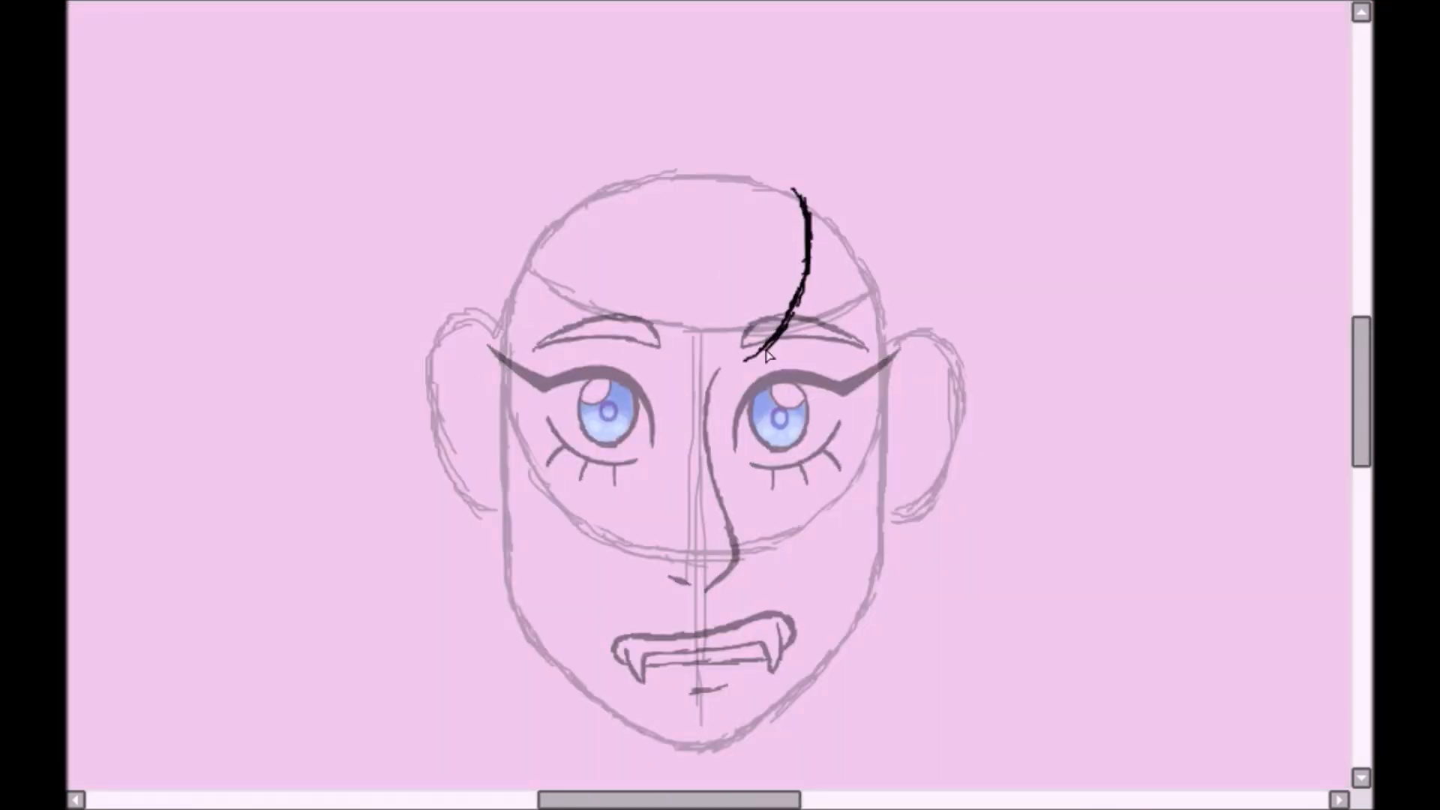
left_click_drag(766, 340, 630, 385)
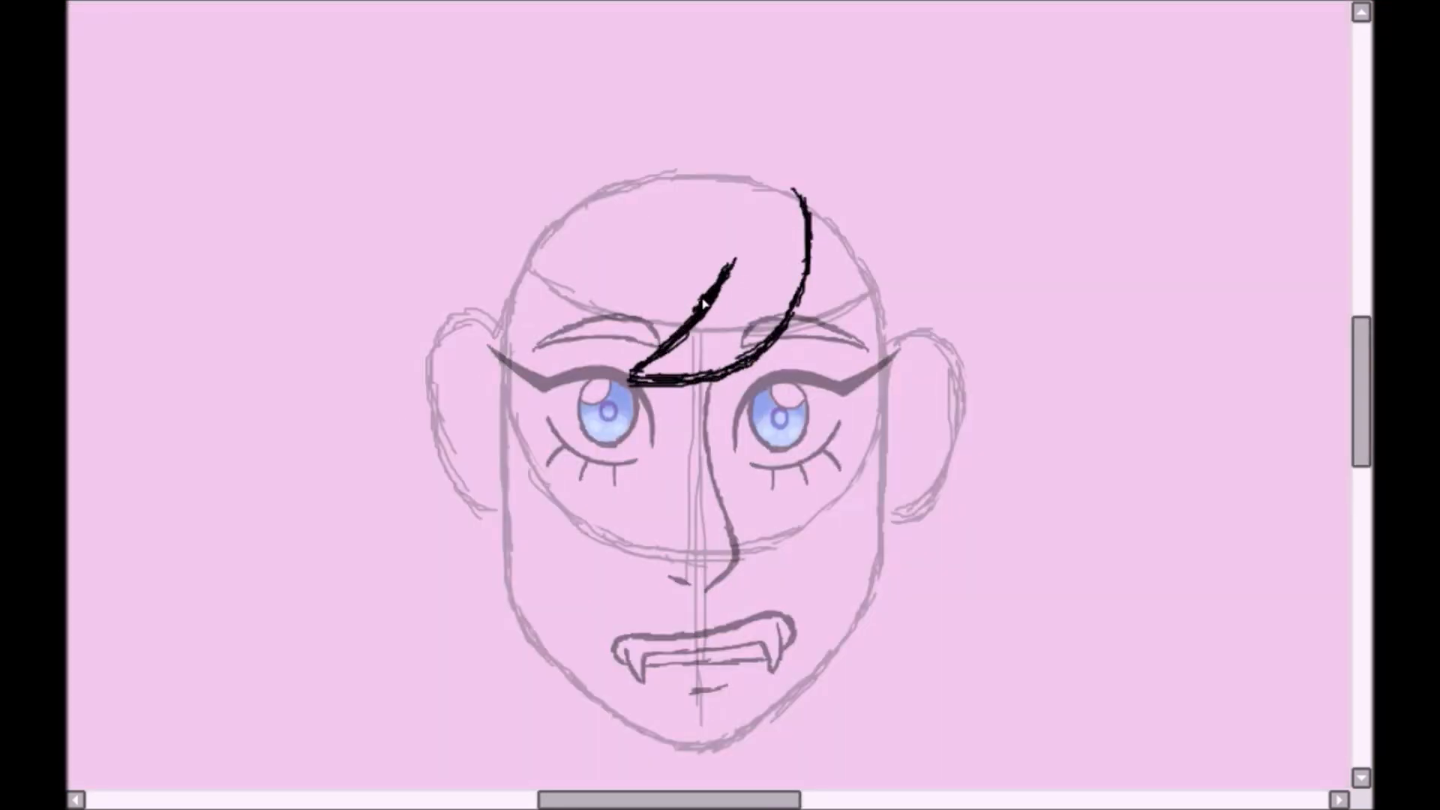
left_click_drag(702, 304, 585, 367)
left_click_drag(469, 323, 549, 236)
left_click_drag(585, 300, 522, 373)
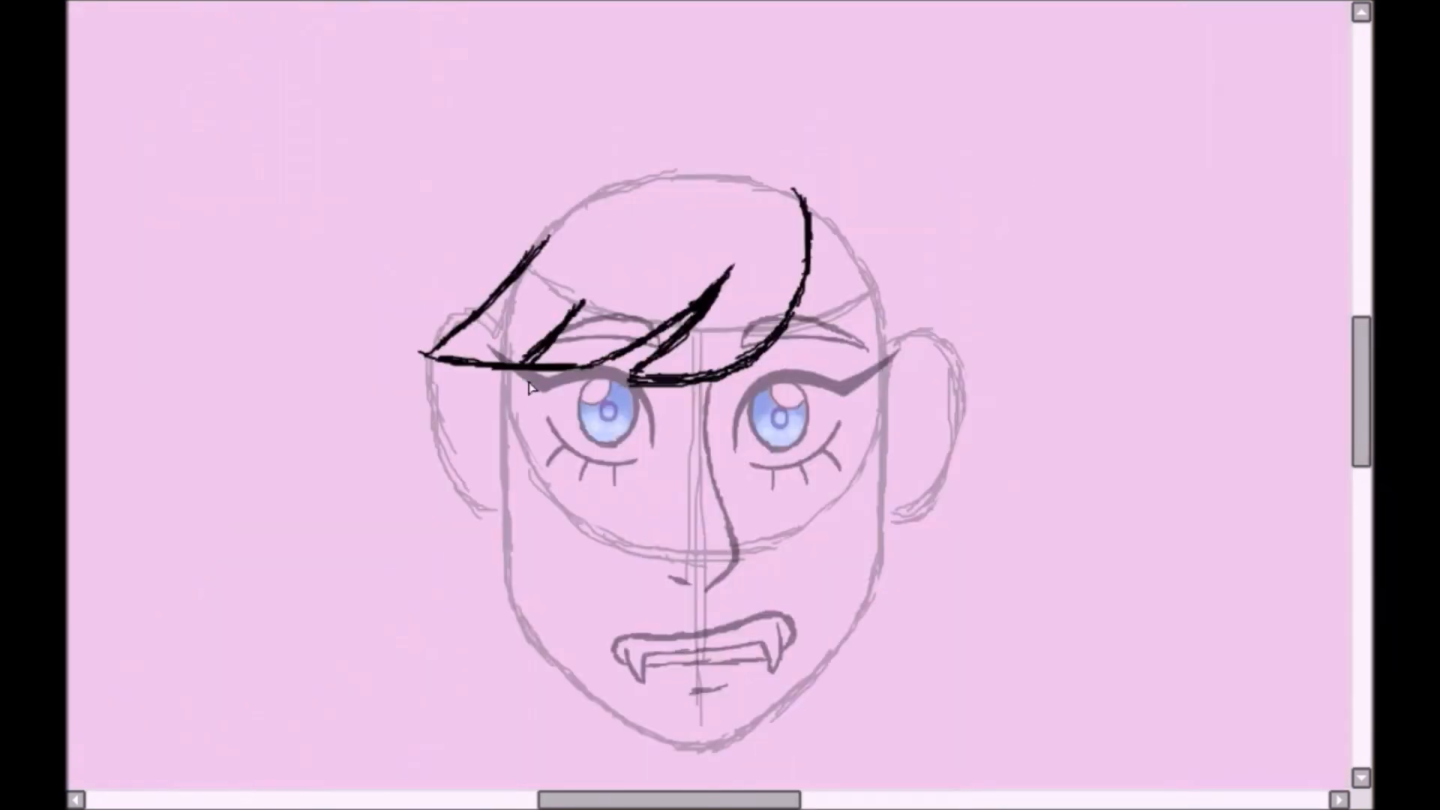
- Draw a long side lock falling from the bangs past the cheek and outline the ear behind it
left_click_drag(530, 368, 551, 573)
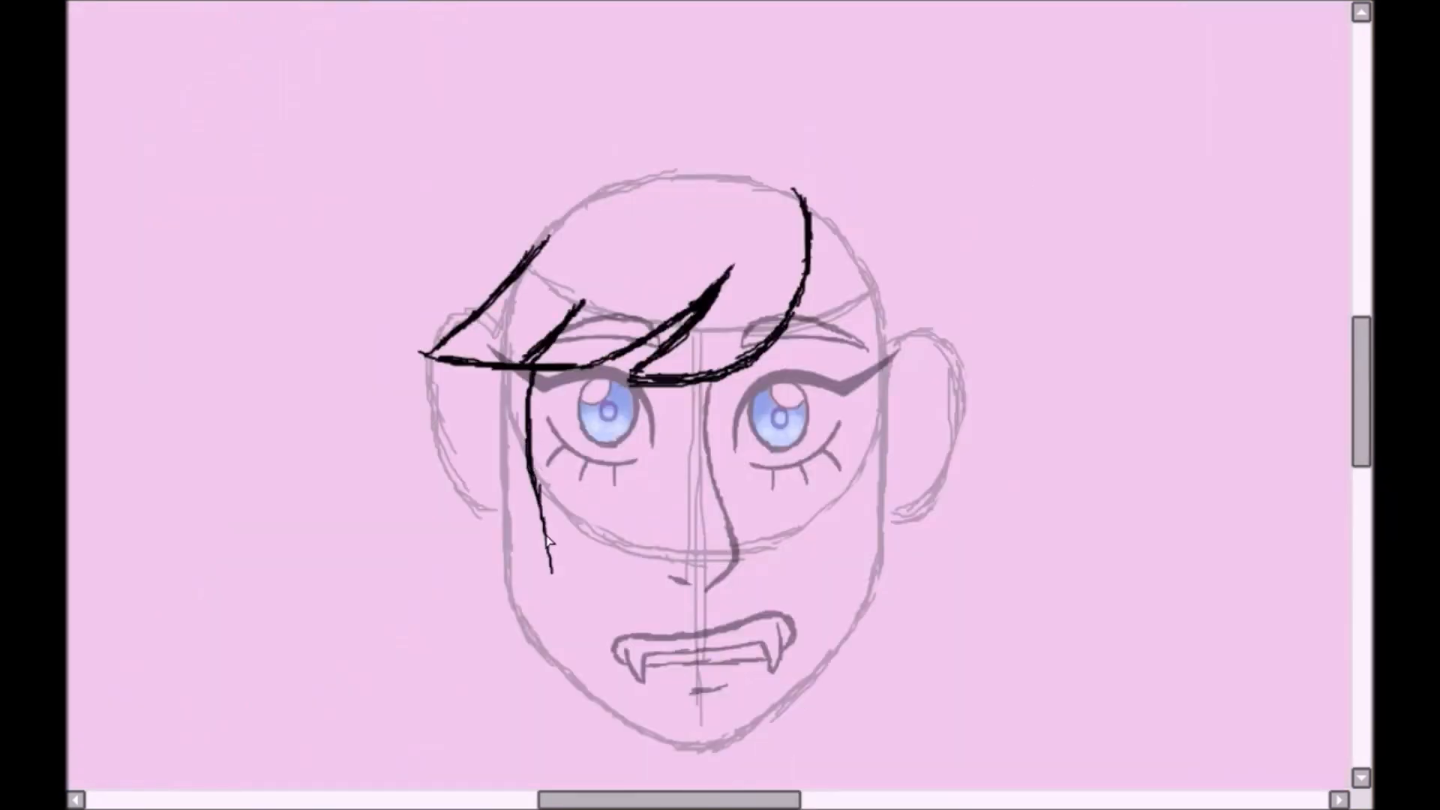
mouse_move(453, 579)
left_mouse_down()
mouse_move(473, 367)
mouse_move(477, 491)
left_mouse_up()
left_click_drag(428, 358, 469, 502)
- Rotate the canvas and retrace the outer curve of the ear beside the side lock in black
key("Page_Up")
key("End")
key("End")
key("End")
key("ctrl+z")
mouse_move(475, 96)
left_mouse_down()
mouse_move(349, 144)
mouse_move(319, 331)
left_mouse_up()
left_click_drag(372, 113, 317, 333)
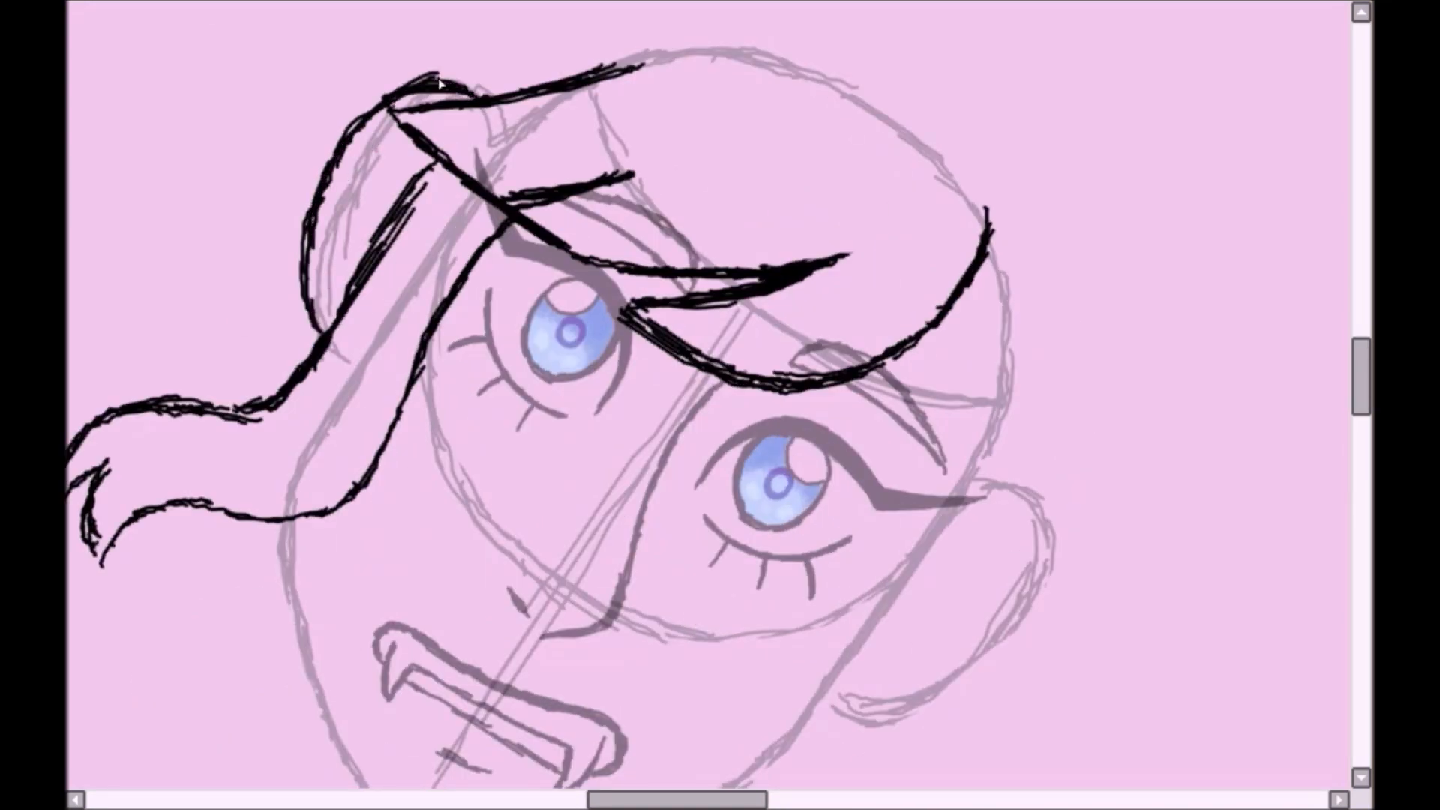
left_click_drag(480, 96, 360, 113)
- Straighten the canvas and draw the other side lock with a flicked, split tip and the ear behind it
key("Page_Down")
key("Delete")
key("Delete")
key("Delete")
left_click_drag(767, 89, 816, 335)
left_click_drag(815, 268, 803, 476)
left_click_drag(800, 431, 926, 559)
mouse_move(866, 169)
left_mouse_down()
mouse_move(870, 353)
mouse_move(954, 499)
left_mouse_up()
left_click_drag(894, 213, 871, 384)
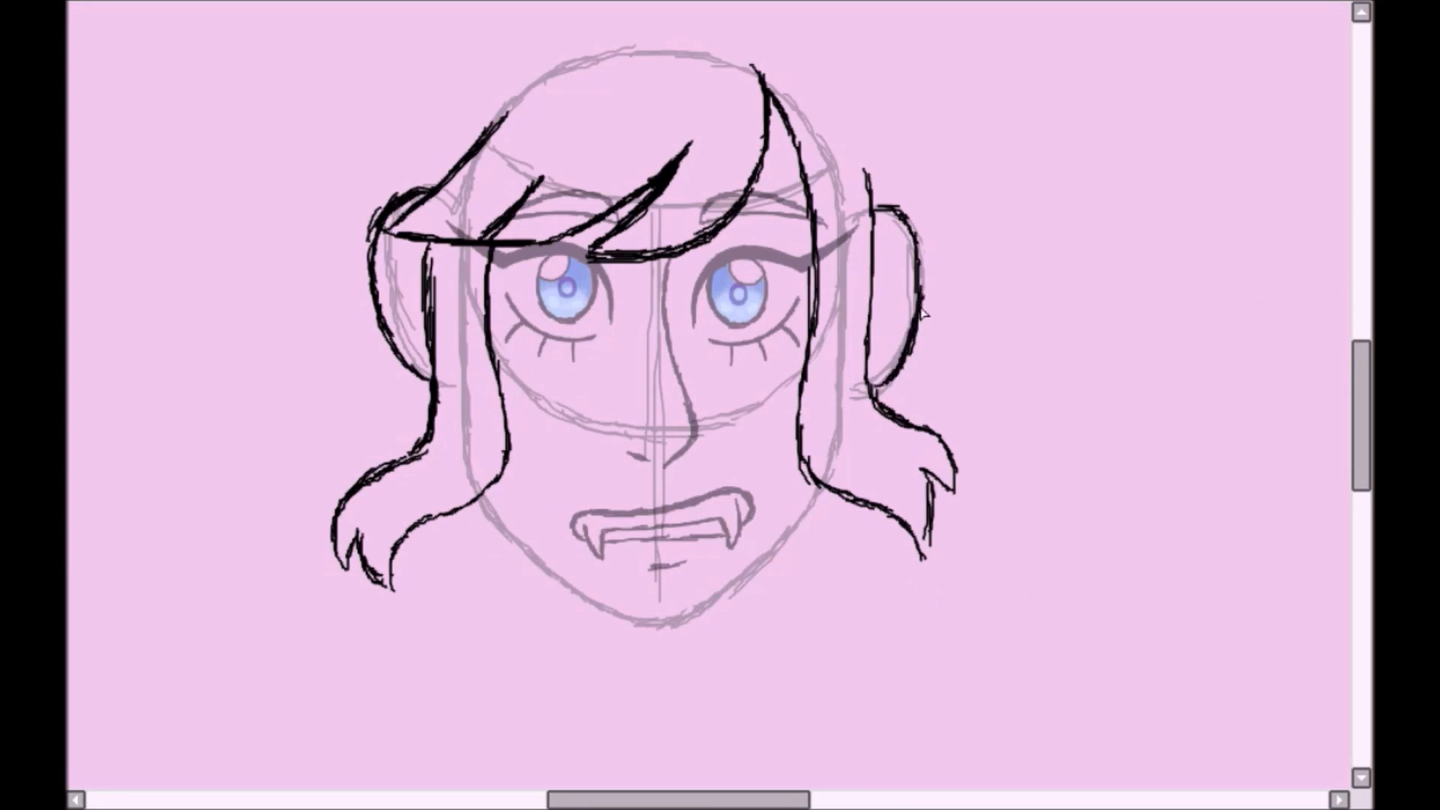
- Erase the head construction lines that cross the face, side locks and ears, keeping the jaw outline
key("Page_Down")
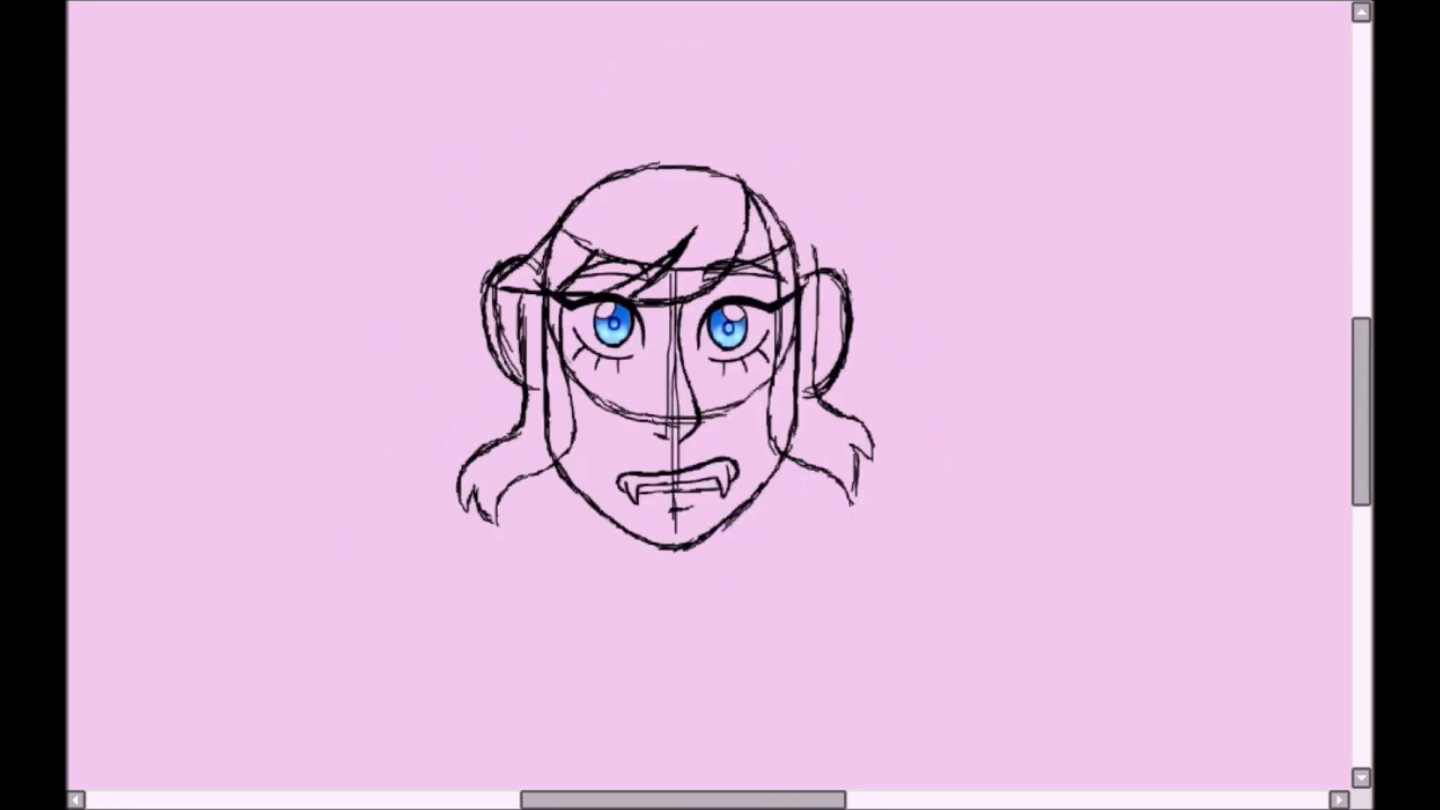
mouse_move(557, 428)
left_mouse_down()
mouse_move(534, 344)
mouse_move(542, 251)
left_mouse_up()
left_click_drag(672, 285, 672, 517)
left_click_drag(789, 430, 782, 218)
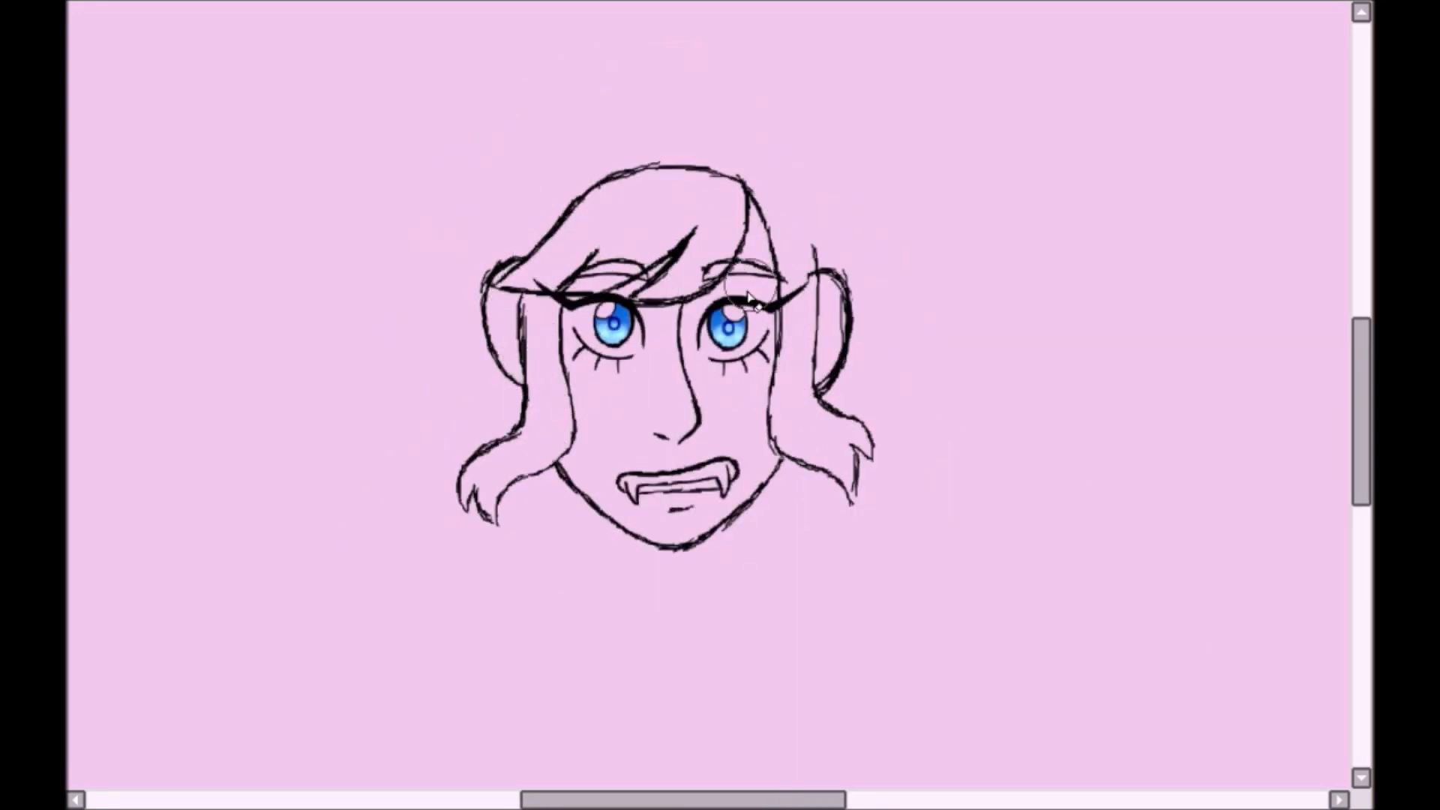
left_click_drag(804, 284, 817, 305)
- Draw the rounded outer hair outline over the crown, from ear to ear with a dip at the parting
key("Page_Up")
left_click_drag(366, 246, 607, 124)
left_click_drag(529, 146, 762, 198)
left_click_drag(628, 125, 759, 184)
mouse_move(775, 190)
left_mouse_down()
mouse_move(897, 237)
mouse_move(916, 376)
left_mouse_up()
- Erase the old skull outline inside the hair and add a curved stray strand rising from the parting
left_click_drag(1361, 345, 1360, 322)
left_click_drag(646, 170, 764, 302)
left_click_drag(635, 174, 771, 238)
key("Page_Down")
left_click_drag(1361, 360, 1361, 413)
mouse_move(609, 181)
left_mouse_down()
mouse_move(715, 174)
mouse_move(701, 147)
mouse_move(734, 144)
left_mouse_up()
- Transform the crown hair outline slightly wider, apply it and check the face in the mirrored view
key("ctrl+t")
left_click_drag(470, 196, 464, 194)
left_click_drag(726, 94, 738, 90)
key("Return")
key("ctrl+d")
key("h")
key("h")
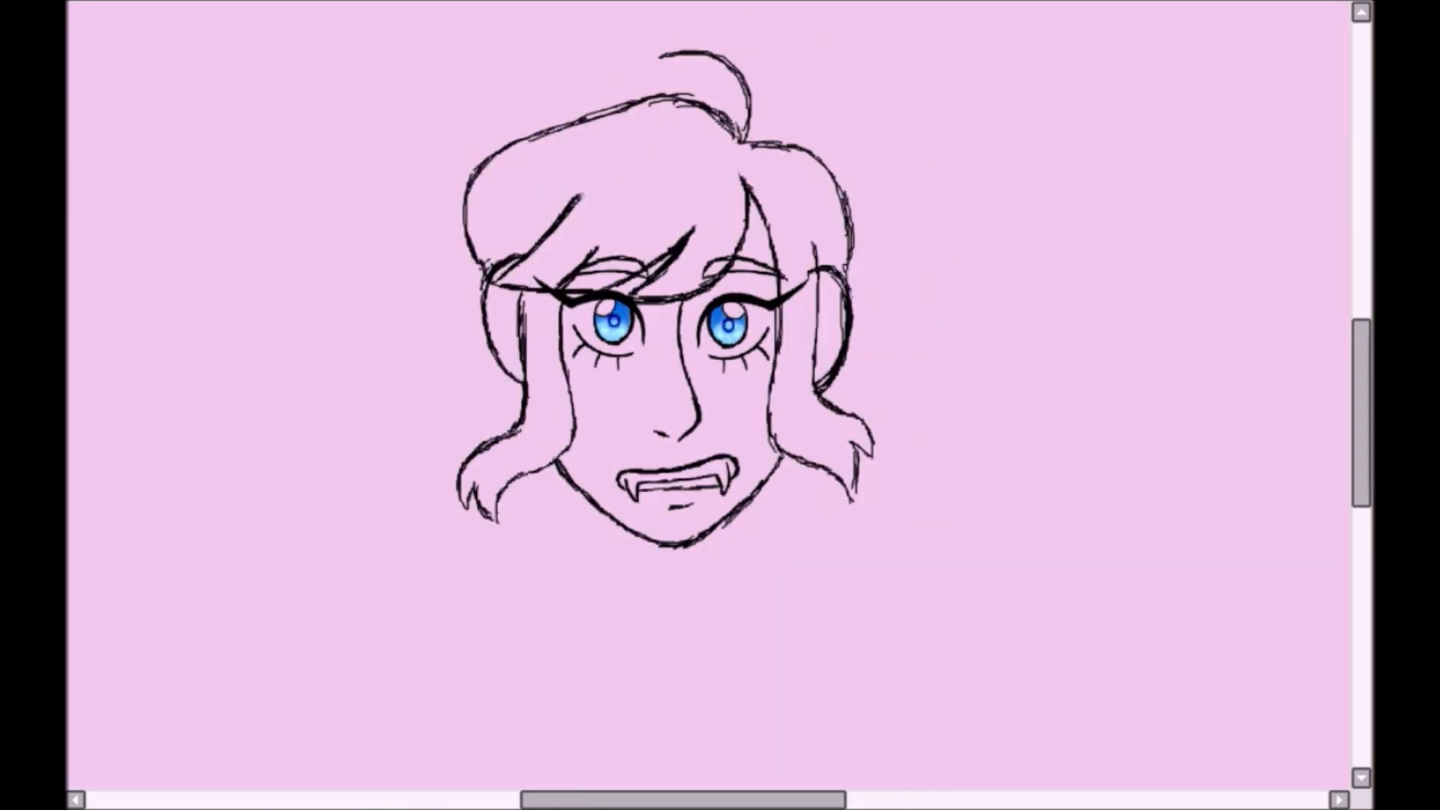
- Draw two vertical neck lines below the jaw and a curved line around the base of the neck
scroll(172, 134, "up", 1)
left_click_drag(226, 546, 268, 132)
left_click_drag(616, 174, 619, 319)
mouse_move(618, 240)
left_mouse_down()
mouse_move(697, 376)
mouse_move(730, 360)
left_mouse_up()
left_click_drag(697, 375, 762, 363)
left_click_drag(780, 168, 777, 246)
left_click_drag(776, 173, 776, 345)
- Draw short sloping shoulders from the neck and join their ends with a curved lower edge
left_click_drag(619, 324, 519, 430)
mouse_move(519, 432)
left_mouse_down()
mouse_move(672, 480)
mouse_move(815, 438)
left_mouse_up()
left_click_drag(775, 346, 857, 413)
mouse_move(858, 413)
left_mouse_down()
mouse_move(694, 495)
mouse_move(629, 303)
left_mouse_up()
left_click_drag(604, 367, 780, 219)
left_click_drag(637, 360, 639, 414)
- Stretch the neck and shoulder lines slightly downward with a transform and clear the selection
key("Home")
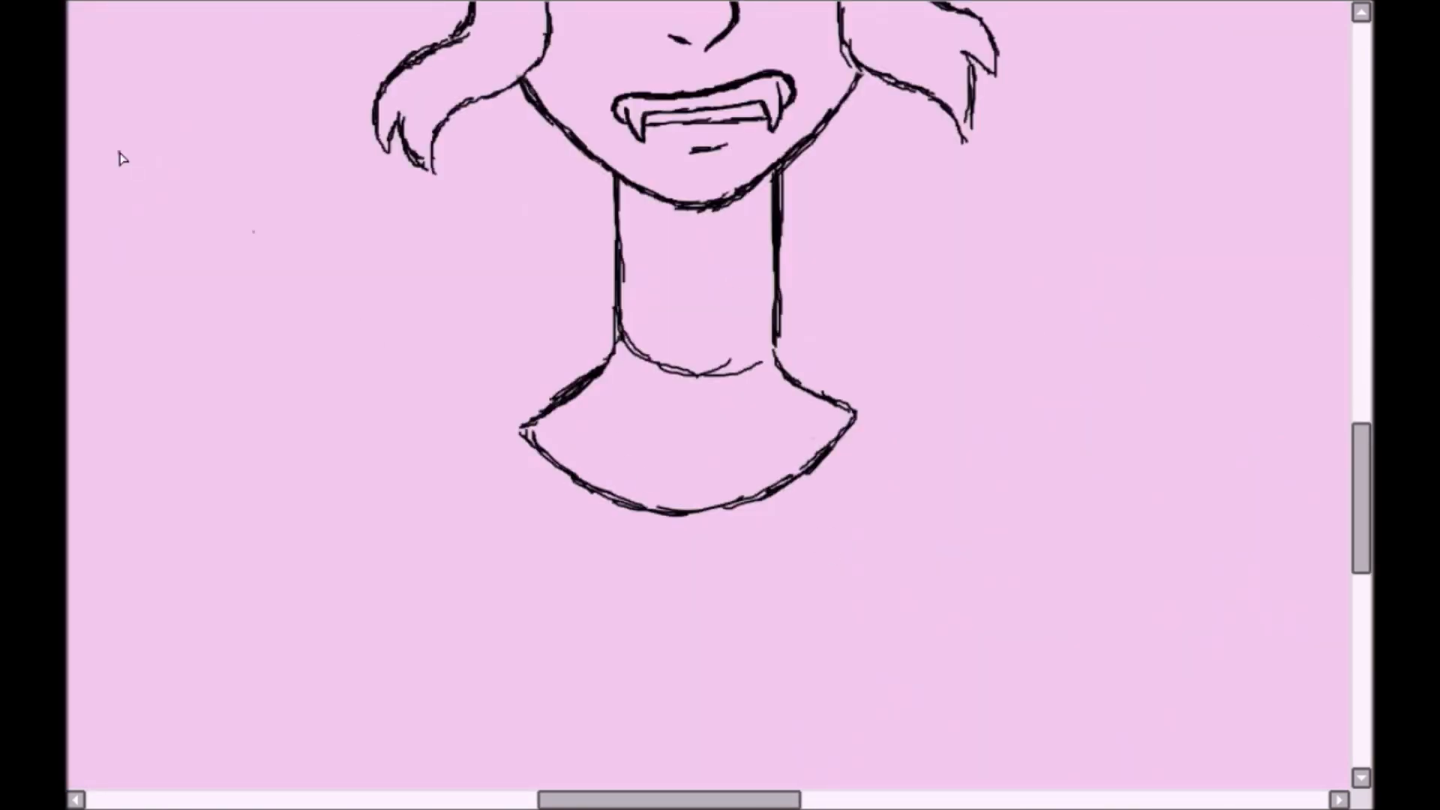
scroll(372, 333, "down", 2)
key("ctrl+t")
left_click_drag(784, 538, 782, 550)
key("Return")
key("ctrl+d")
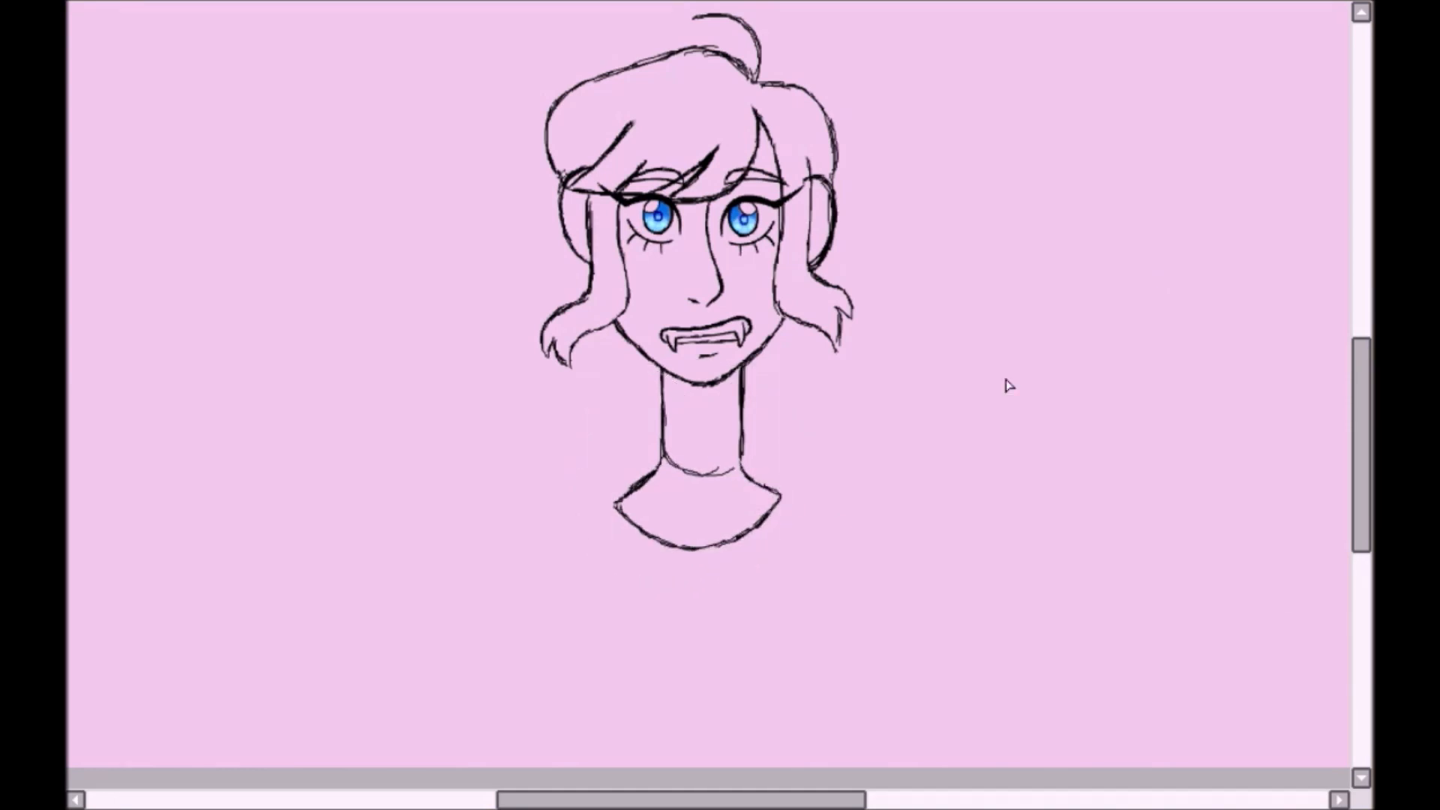
- Draw a choker around the neck and fill it with black, leaving a small highlight gap
scroll(1008, 384, "up", 2)
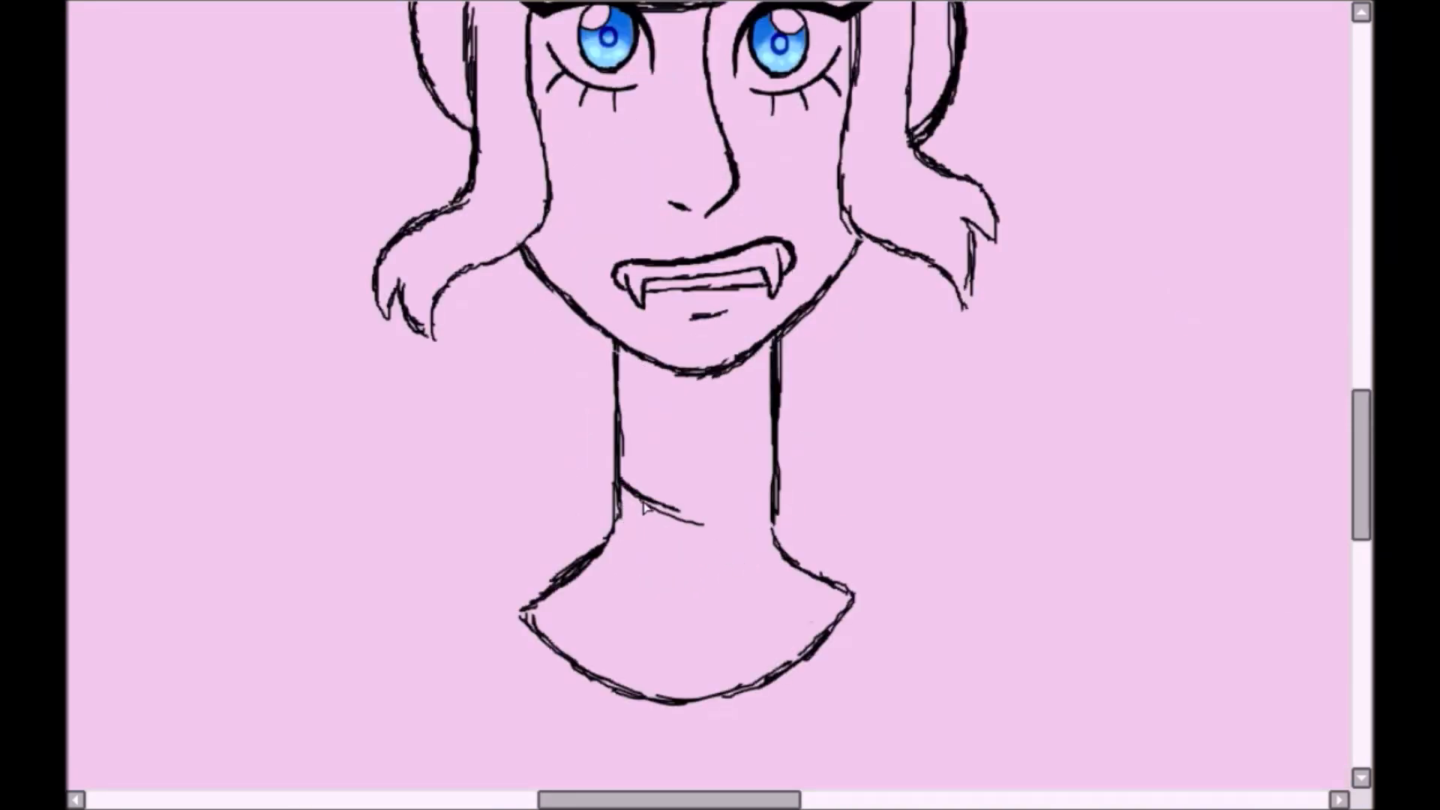
mouse_move(615, 424)
left_mouse_down()
mouse_move(652, 454)
mouse_move(634, 478)
mouse_move(750, 480)
mouse_move(789, 448)
left_mouse_up()
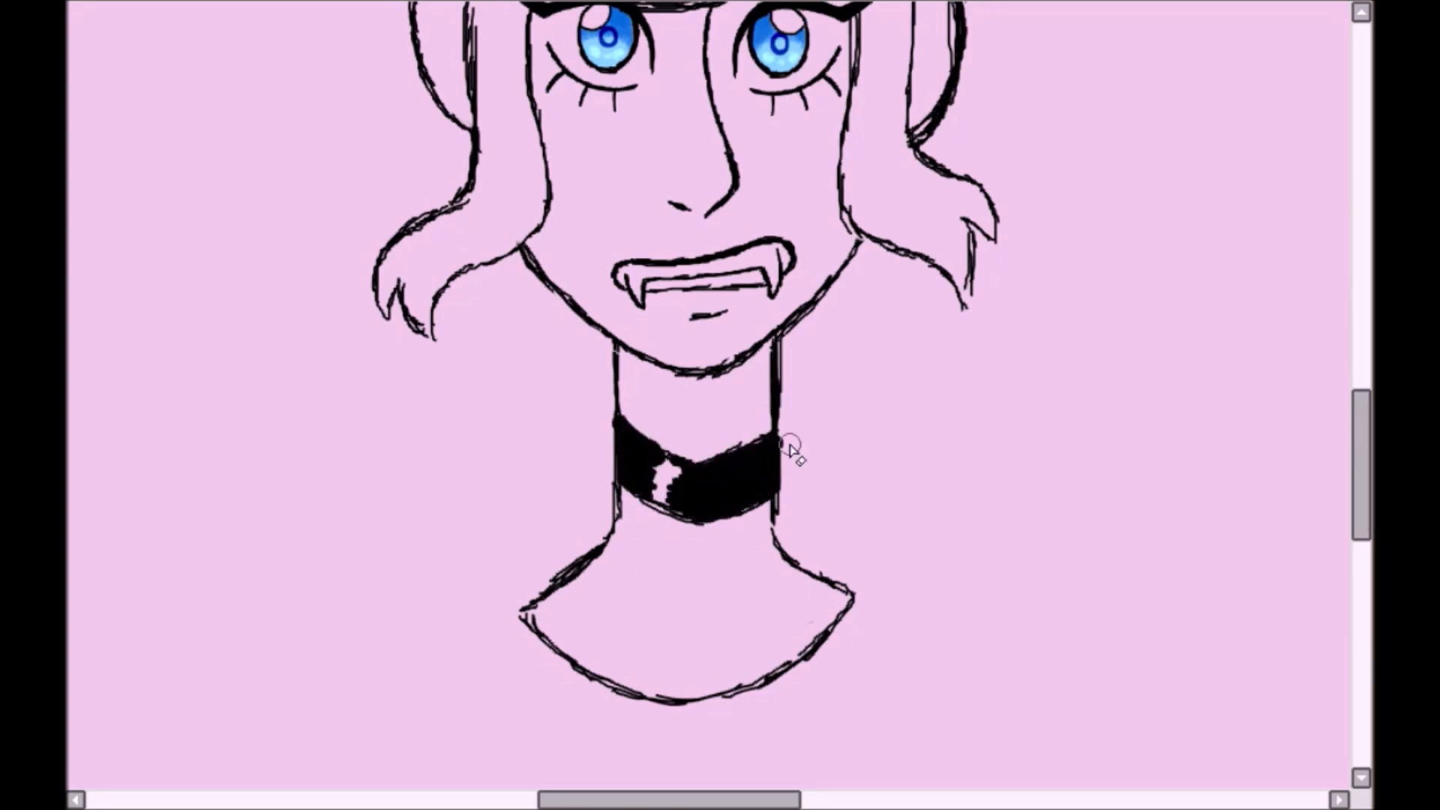
- Draw two collar flaps meeting in a V below the neck and erase the stray lines at one flap's corner
left_click_drag(639, 579, 772, 551)
left_click_drag(581, 702, 633, 684)
mouse_move(622, 694)
left_mouse_down()
mouse_move(706, 637)
mouse_move(799, 705)
left_mouse_up()
left_click_drag(792, 566, 831, 723)
key("e")
left_click_drag(787, 668, 821, 703)
- Rotate the canvas to draw the remaining edges of the other collar flap, and straighten the view again
key("End")
key("End")
key("End")
mouse_move(539, 577)
left_mouse_down()
mouse_move(569, 699)
mouse_move(665, 605)
left_mouse_up()
left_click_drag(665, 605, 665, 538)
key("Delete")
key("Delete")
key("Delete")
left_click_drag(600, 694, 578, 663)
scroll(708, 397, "down", 2)
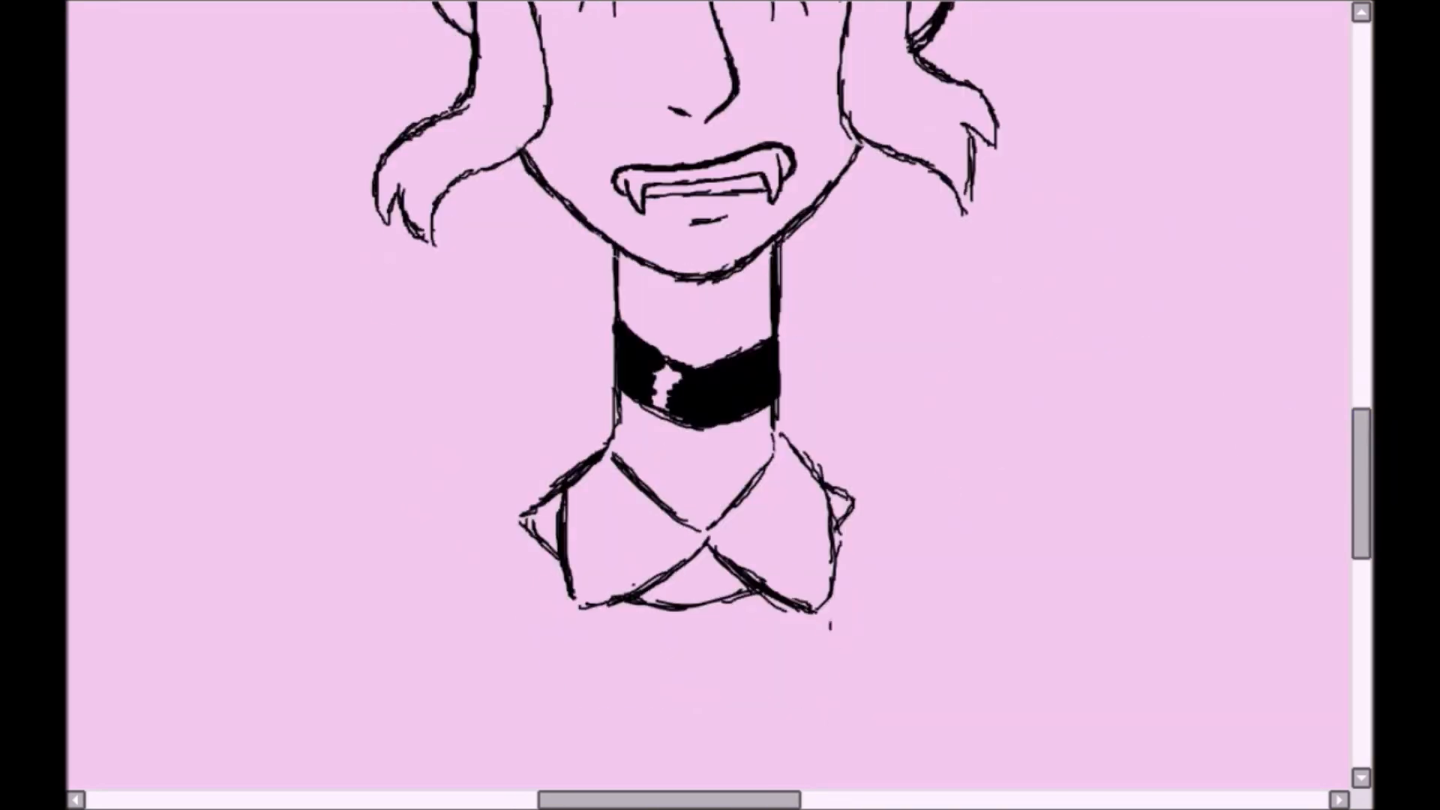
- Paint a thick black ribbon bow with two drooping loops and two tails hanging from the collar's centre
mouse_move(708, 551)
left_mouse_down()
mouse_move(622, 713)
mouse_move(795, 675)
mouse_move(758, 719)
left_mouse_up()
scroll(699, 694, "down", 2)
mouse_move(693, 540)
left_mouse_down()
mouse_move(659, 659)
mouse_move(676, 630)
left_mouse_up()
mouse_move(717, 465)
left_mouse_down()
mouse_move(803, 525)
mouse_move(757, 577)
left_mouse_up()
scroll(677, 432, "up", 2)
left_click_drag(571, 499, 551, 564)
key("ctrl+z")
left_click(509, 497)
key("ctrl+z")
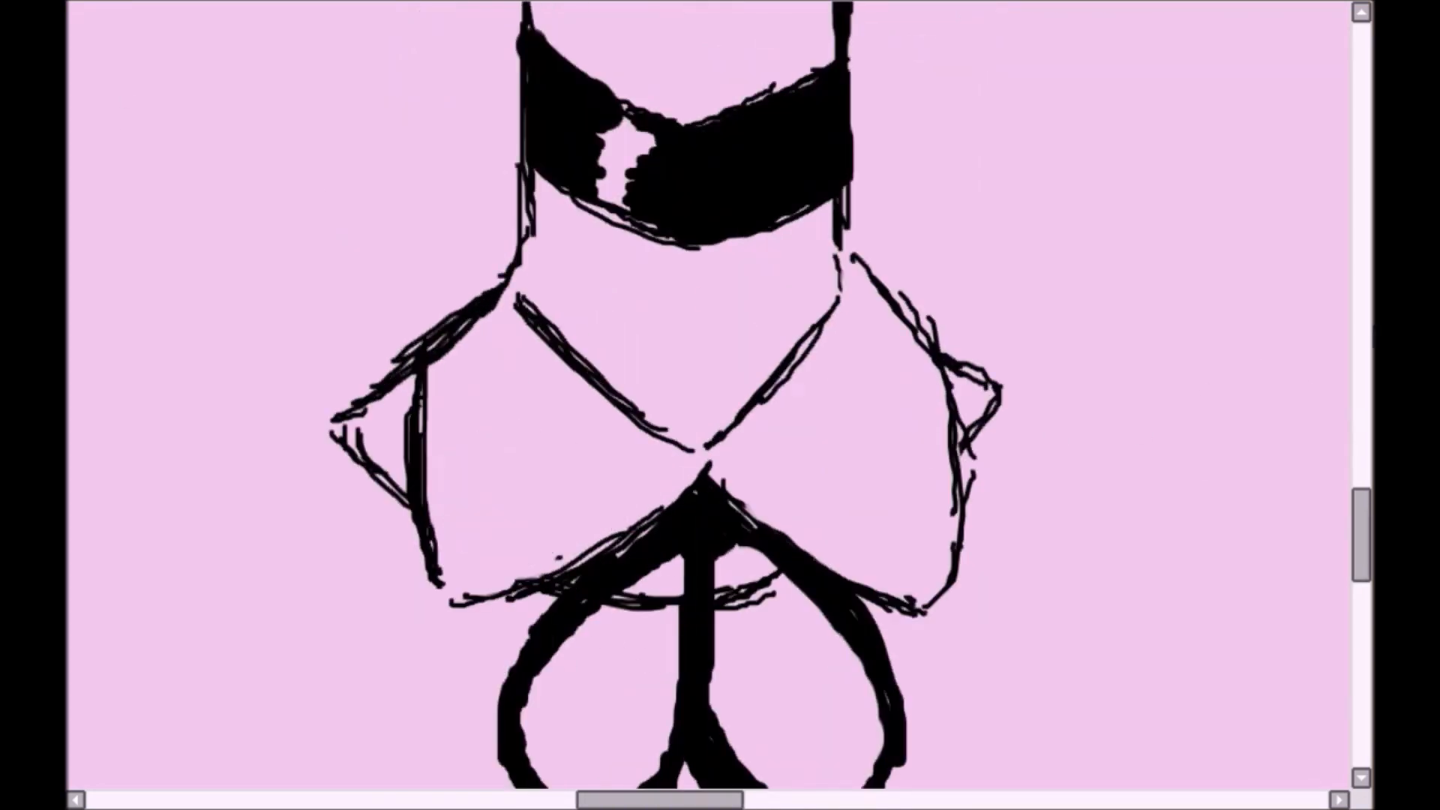
- Stamp an orange disc on one collar flap and erase part of it to form a crescent moon
left_click(525, 482)
key("shift+e")
left_click(568, 482)
key("ctrl+z")
left_click_drag(547, 488, 556, 497)
- Paint an orange five-pointed star on the other collar flap
scroll(592, 450, "up", 2)
scroll(1319, 366, "up", 1)
mouse_move(921, 525)
left_mouse_down()
mouse_move(948, 299)
mouse_move(1022, 435)
mouse_move(918, 525)
left_mouse_up()
mouse_move(891, 291)
left_mouse_down()
mouse_move(937, 307)
mouse_move(930, 397)
mouse_move(936, 292)
mouse_move(1021, 328)
mouse_move(945, 426)
mouse_move(1076, 436)
mouse_move(1035, 384)
left_mouse_up()
- Check the pencil reference drawing and trim the inner loop and tail of the ribbon bow with the eraser
scroll(1035, 384, "down", 3)
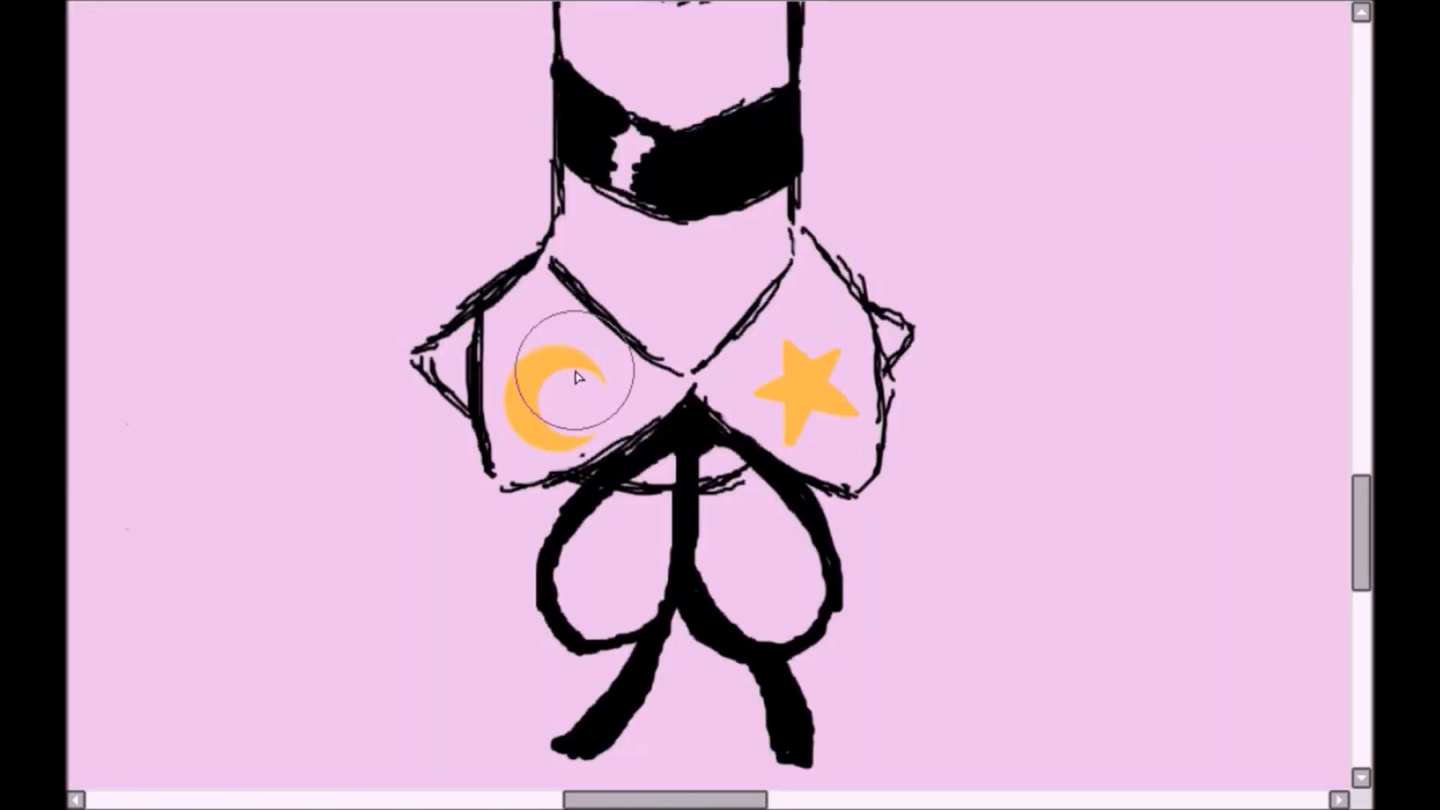
scroll(572, 380, "down", 3)
scroll(739, 393, "up", 3)
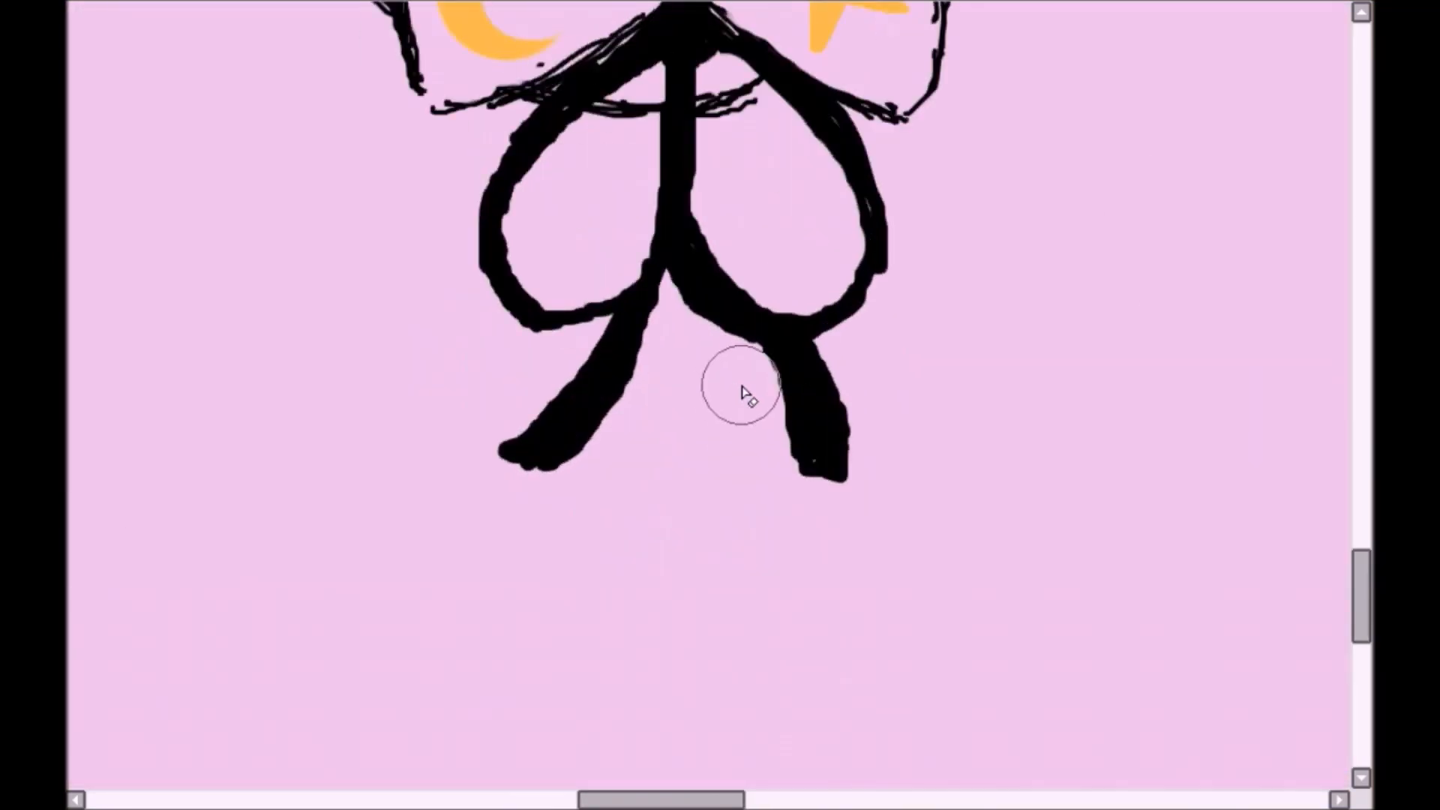
scroll(820, 236, "up", 2)
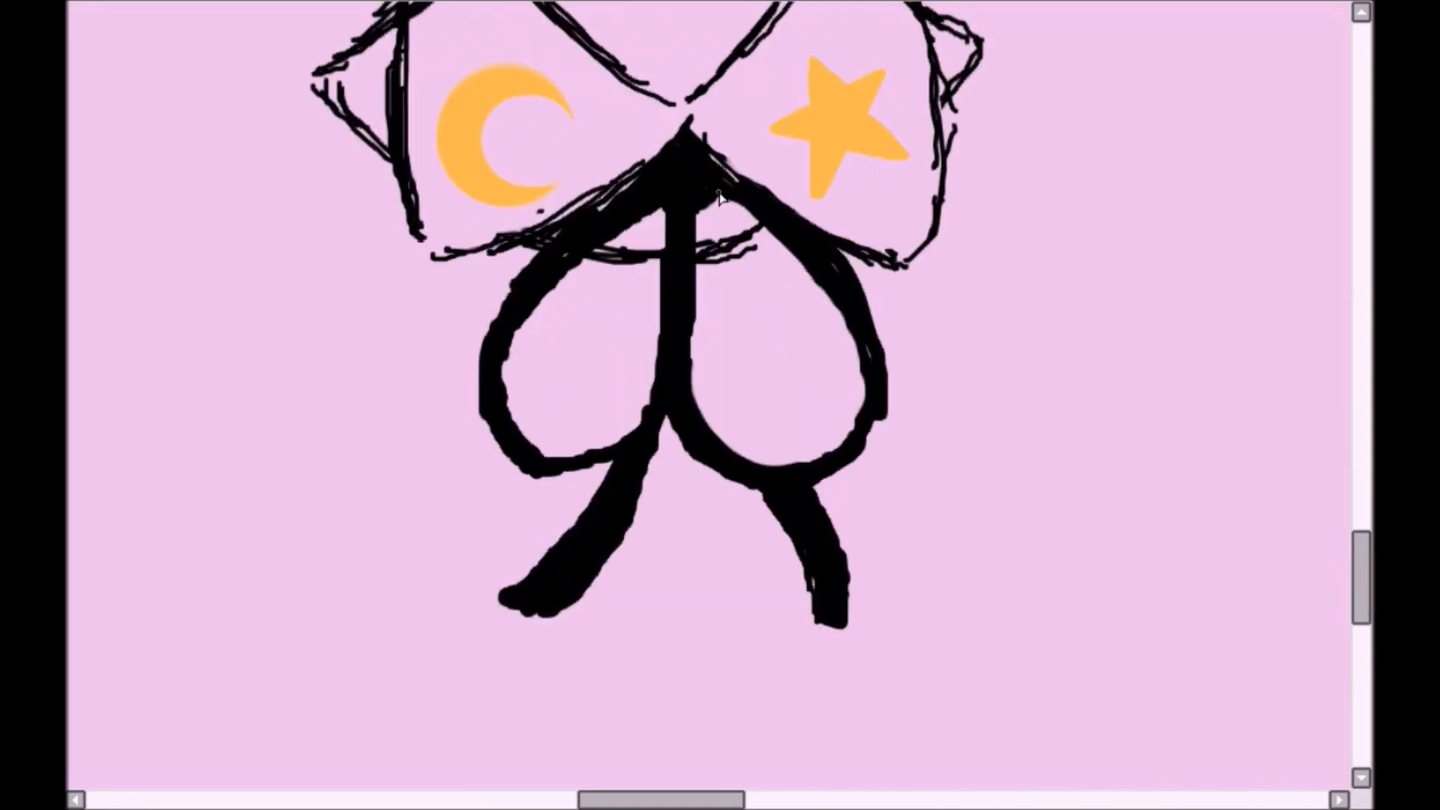
- Draw voluminous wavy back hair on the moon side, curling outward and ending in rounded locks beside the neck
scroll(295, 338, "down", 3)
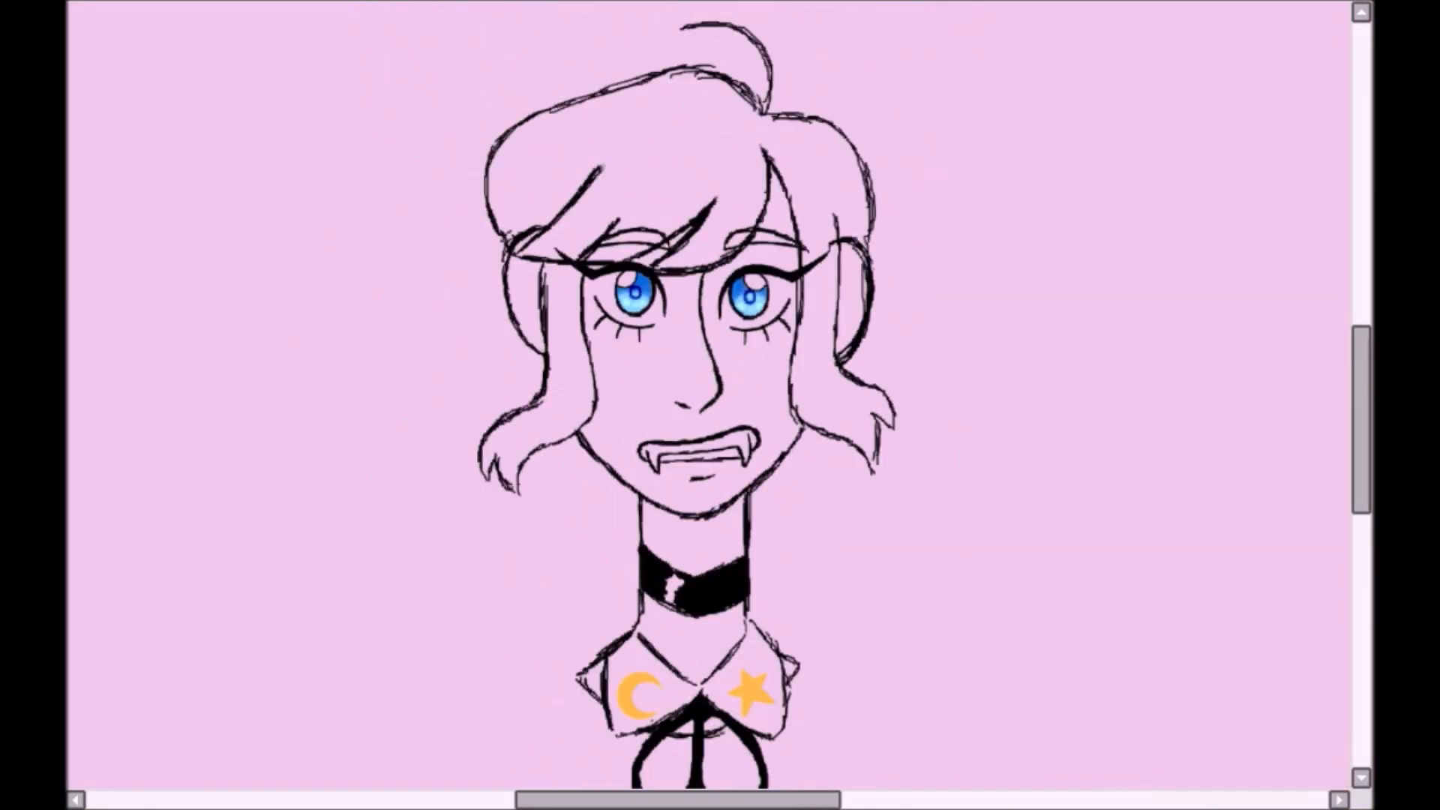
left_click_drag(480, 310, 365, 421)
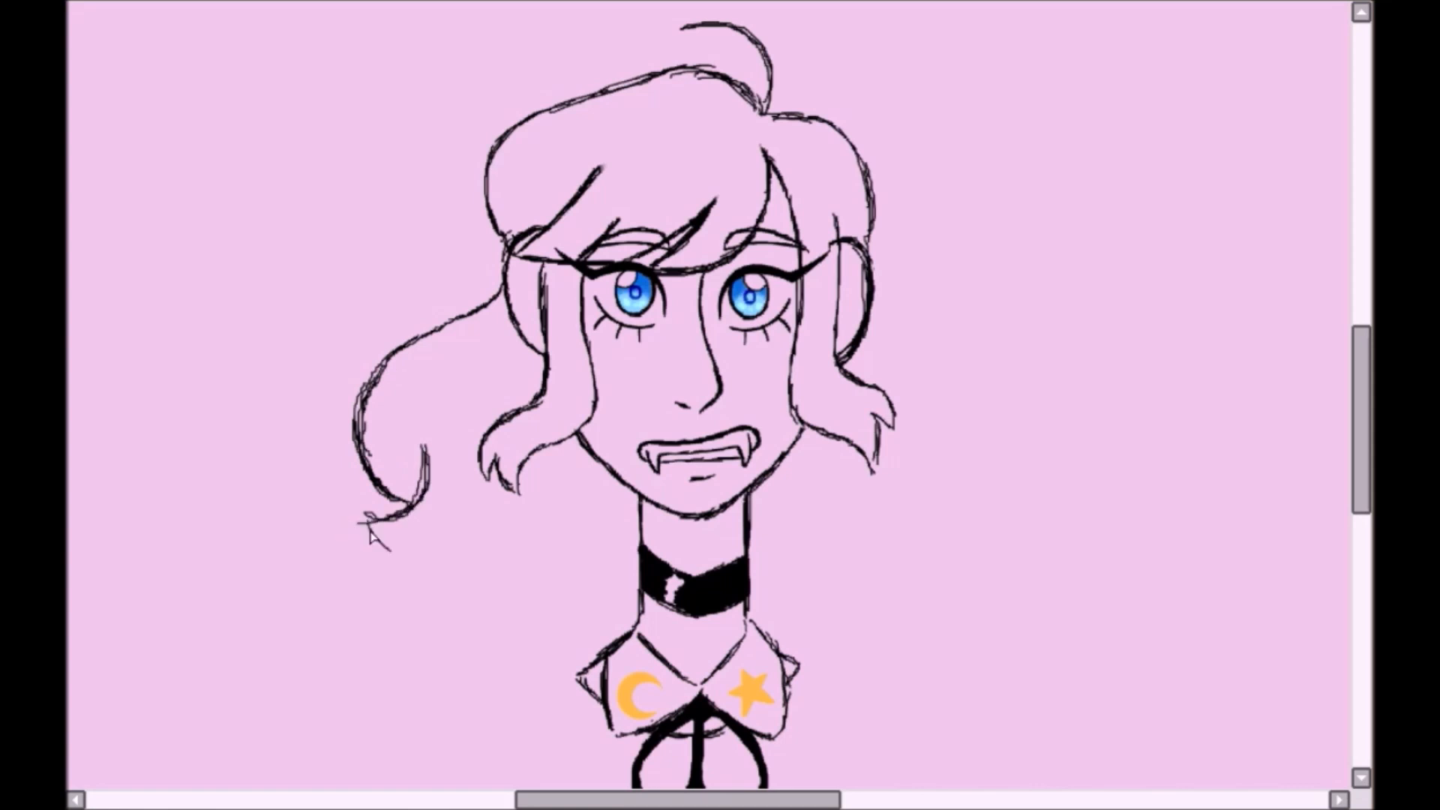
left_click_drag(369, 529, 517, 517)
left_click_drag(528, 571, 627, 581)
left_click_drag(521, 495, 639, 577)
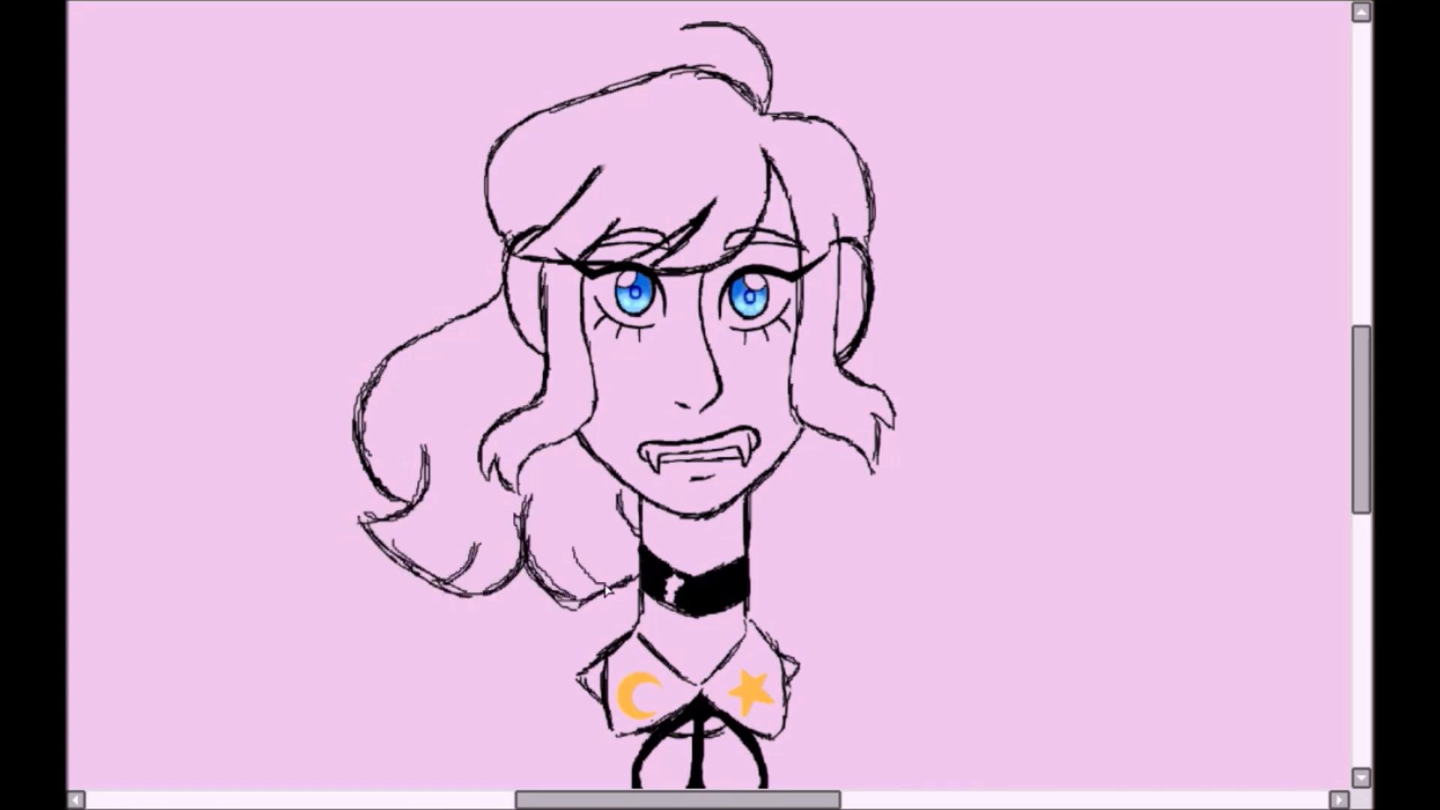
- Draw matching wavy back hair with curled tips and inner strand lines on the star side
left_click_drag(971, 346, 997, 497)
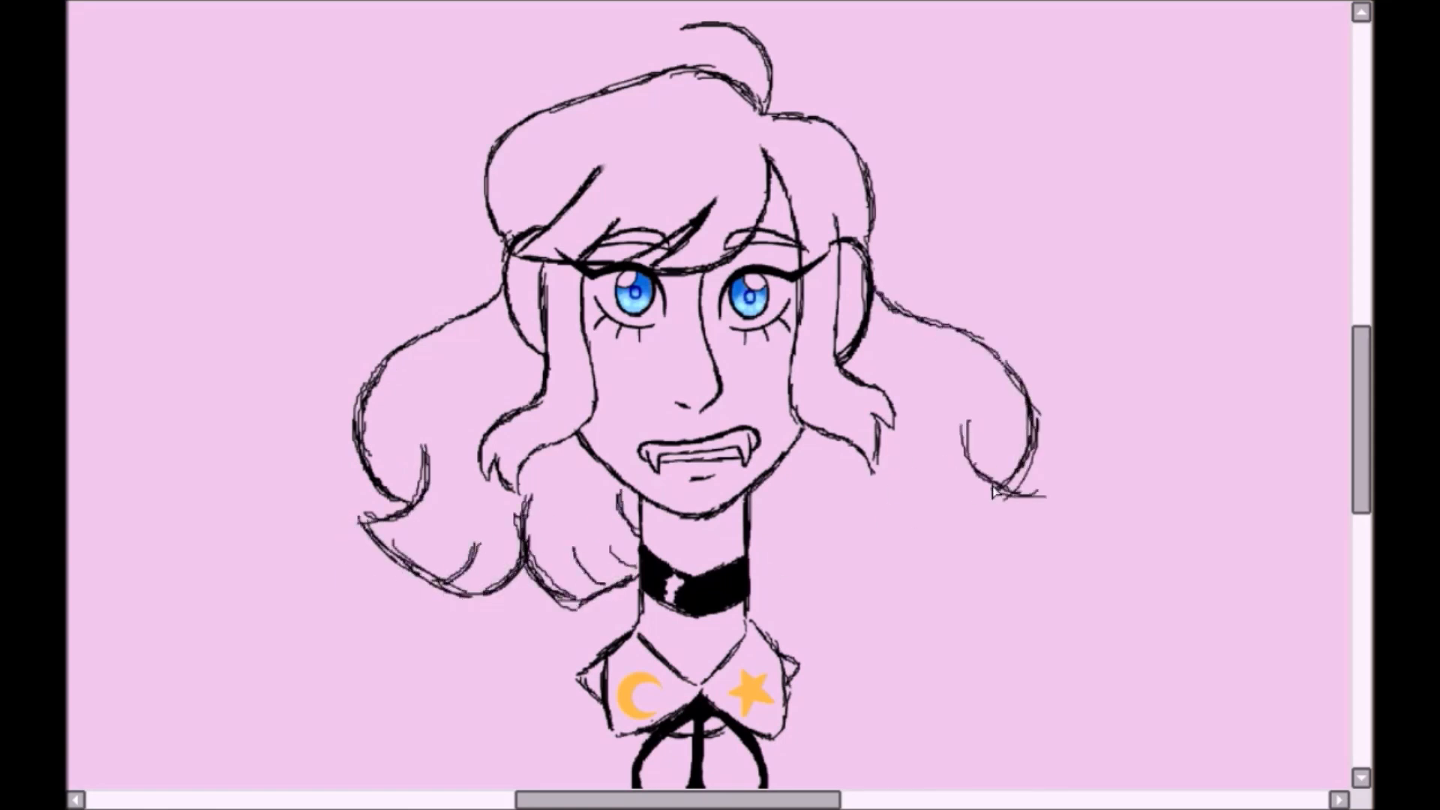
left_click_drag(753, 575, 870, 577)
left_click_drag(824, 552, 802, 592)
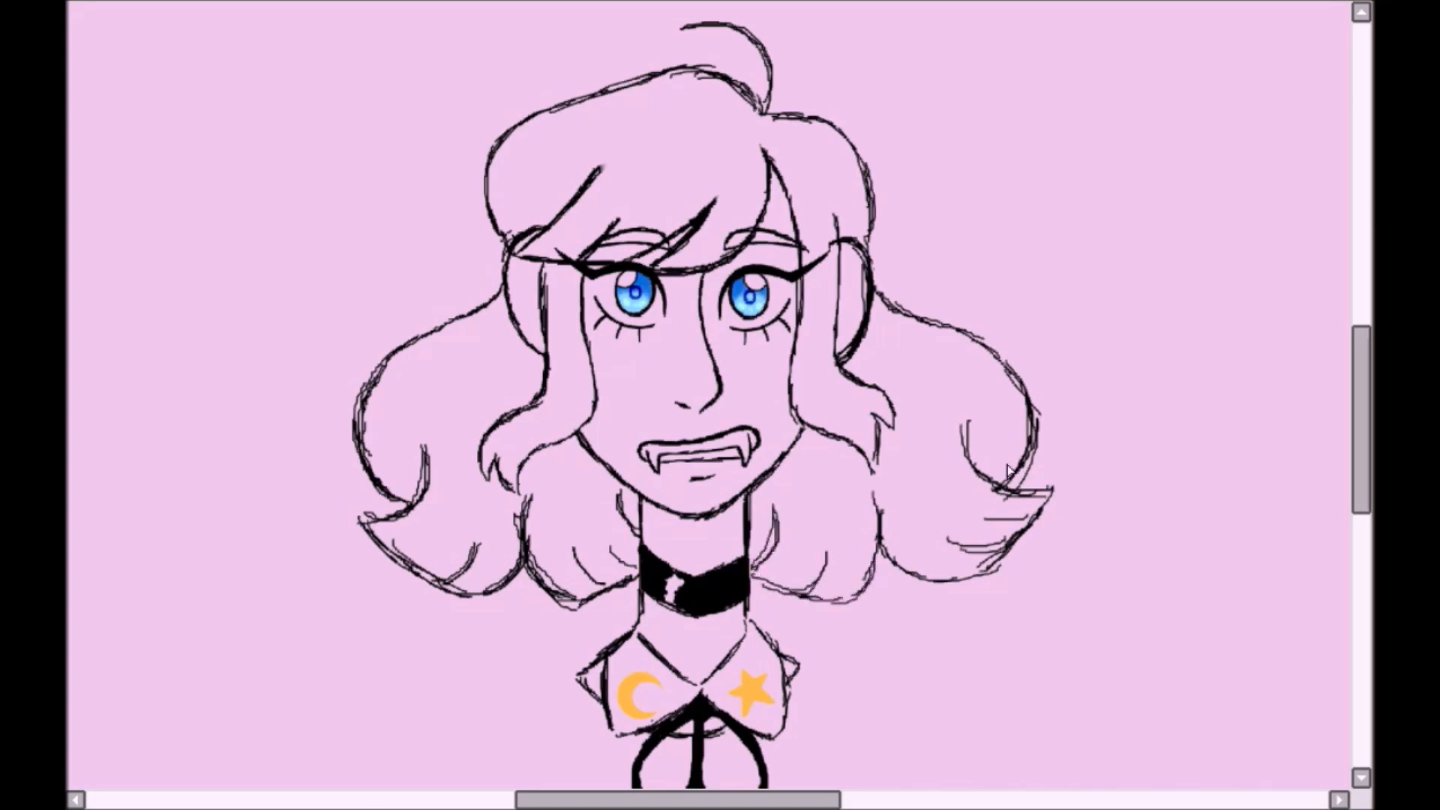
- Stretch the back hair slightly wider and lower, and reconnect its upper end to the crown hair
key("ctrl+t")
left_click_drag(702, 609, 702, 630)
left_click_drag(350, 630, 322, 645)
left_click_drag(992, 495, 1003, 495)
key("Return")
left_click_drag(488, 297, 501, 240)
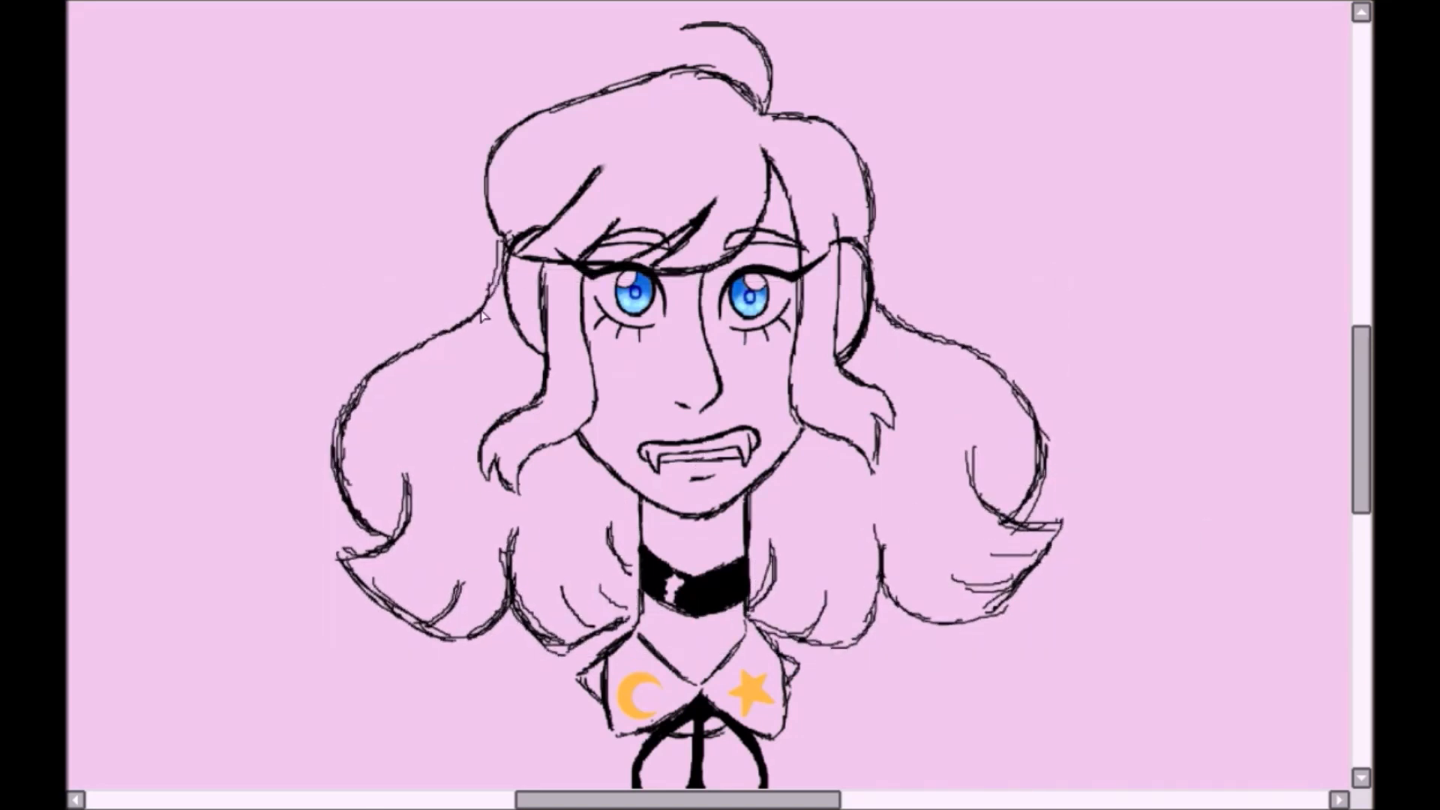
- Add a second outer curve of hair beyond the waves on both sides, flipping the view between sides
left_click_drag(923, 338, 1083, 482)
key("h")
left_click_drag(974, 336, 1104, 484)
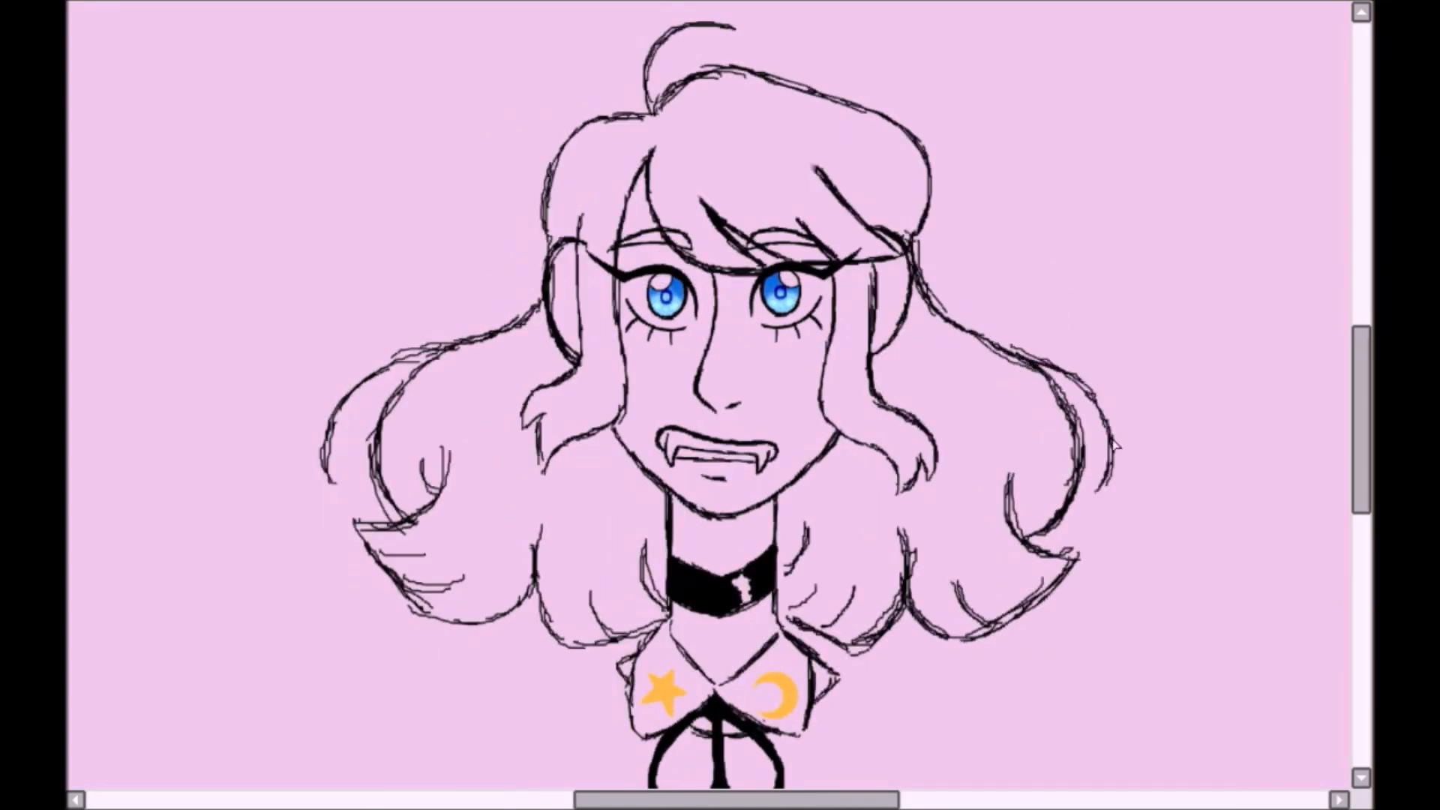
- Select the eye and eyebrow under the sweeping bangs and nudge them slightly downward to level the eyes
scroll(708, 245, "up", 3)
left_click_drag(513, 335, 594, 484)
key("ctrl+z")
mouse_move(841, 387)
left_mouse_down()
mouse_move(871, 418)
mouse_move(930, 411)
left_mouse_up()
left_click_drag(963, 302, 1050, 252)
mouse_move(797, 252)
left_mouse_down()
mouse_move(862, 212)
mouse_move(822, 216)
left_mouse_up()
key("v")
left_click_drag(872, 364, 871, 372)
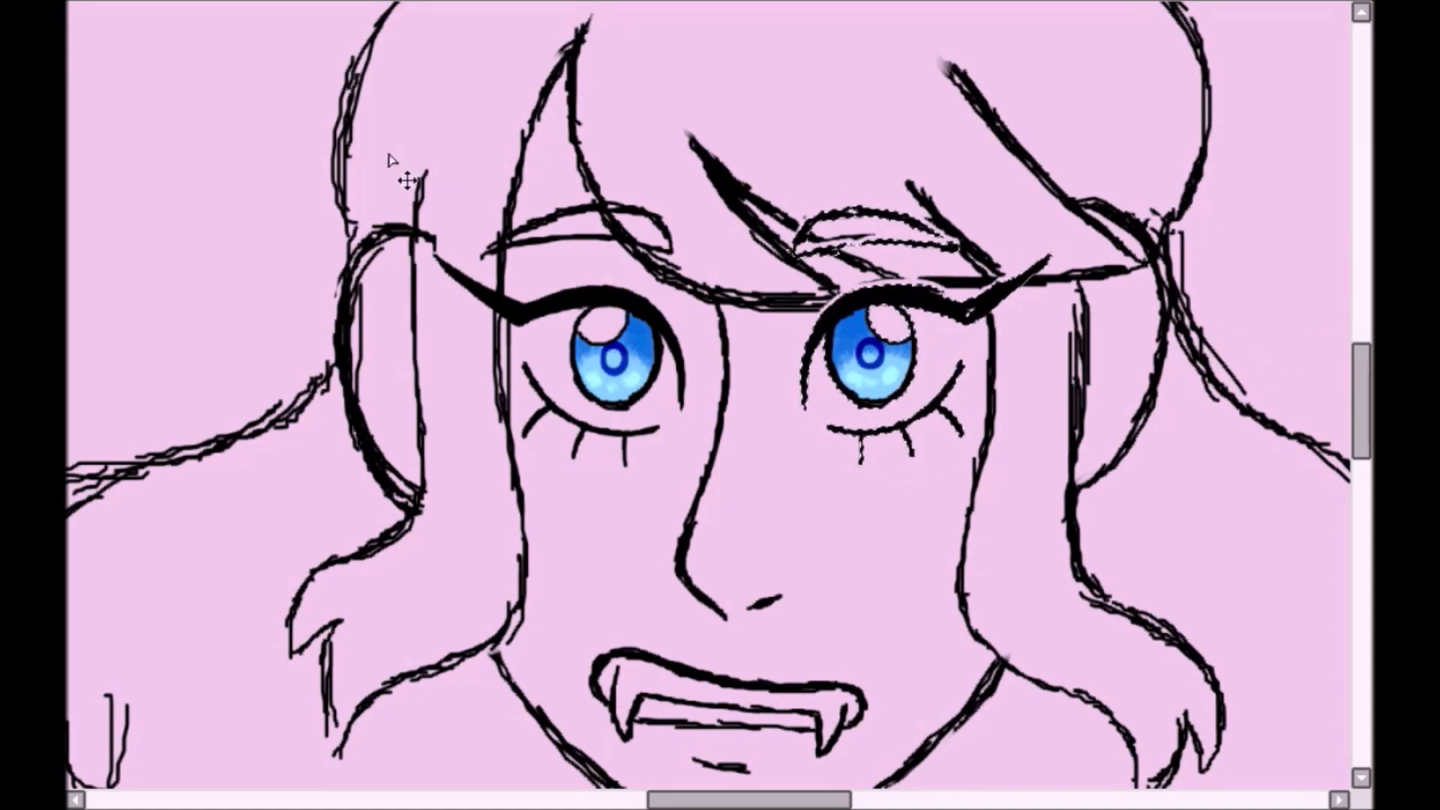
scroll(888, 394, "down", 2)
scroll(900, 187, "up", 3)
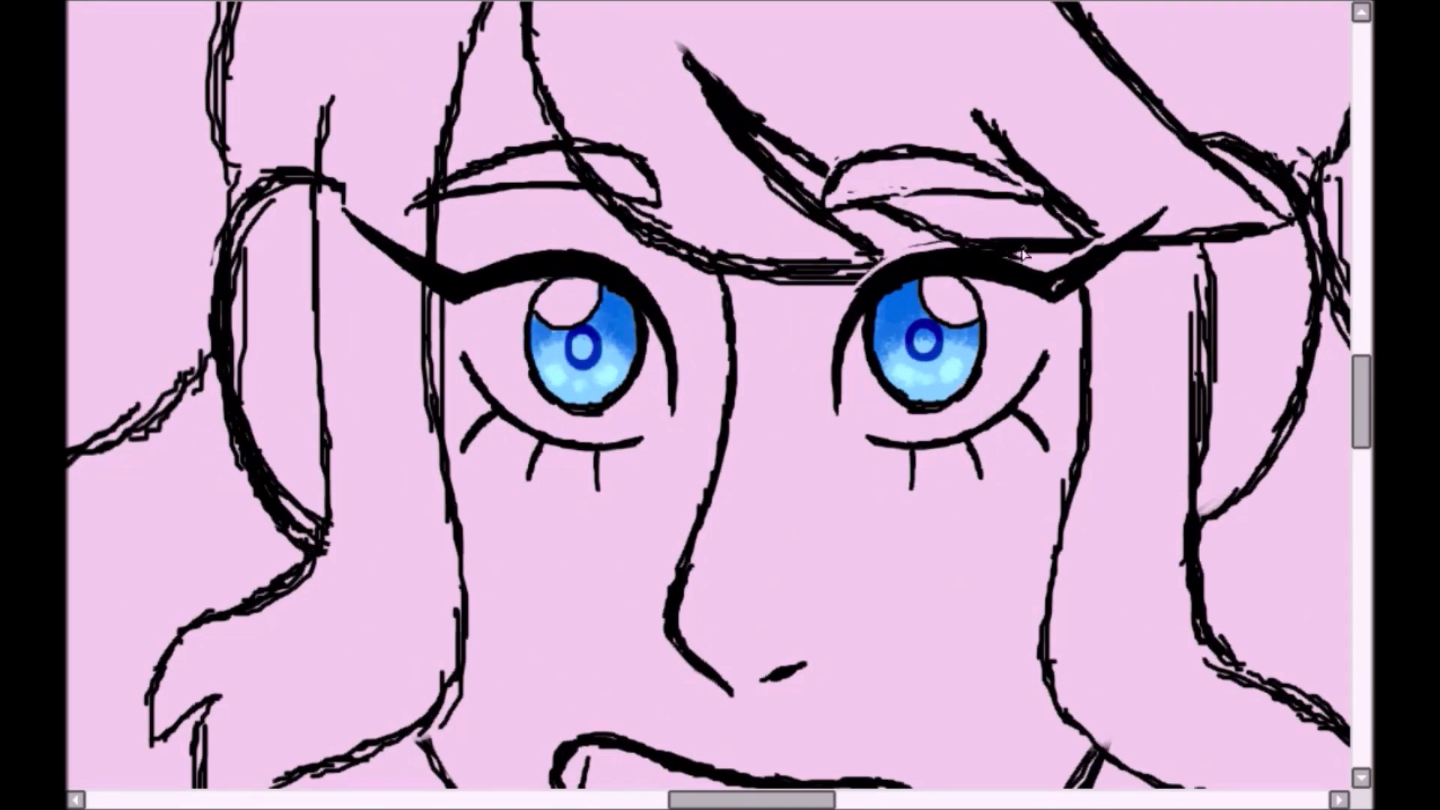
- Touch up the bang tips beside the eye and draw a small round earring on each earlobe, flipping the view to compare
left_click_drag(876, 253, 862, 276)
scroll(863, 276, "down", 6)
key("h")
scroll(1173, 218, "up", 4)
key("h")
scroll(1173, 218, "down", 1)
key("h")
scroll(750, 266, "up", 3)
scroll(439, 386, "down", 3)
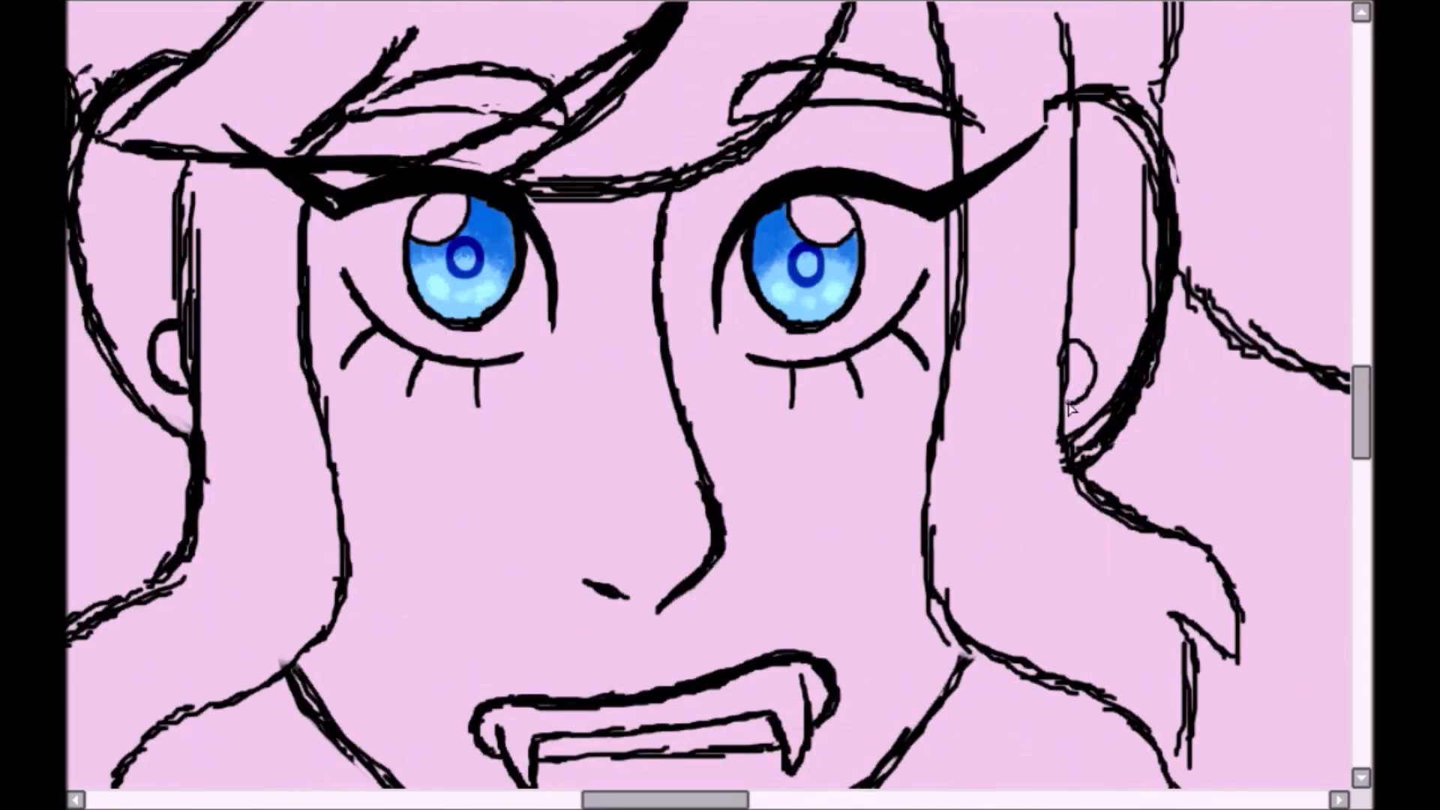
scroll(750, 525, "up", 4)
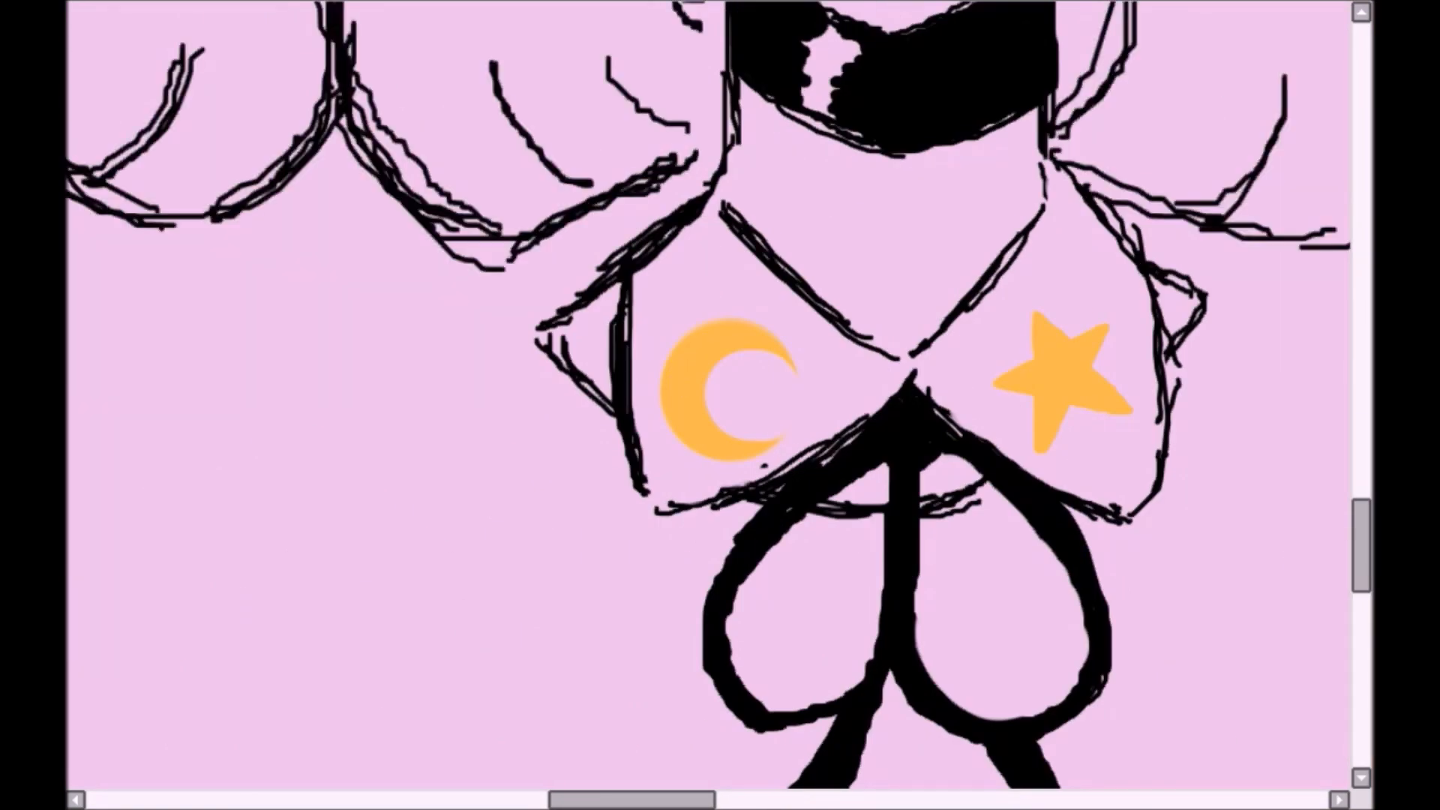
- Add light yellow highlights to the moon and star on the collar
scroll(1065, 368, "down", 4)
scroll(803, 411, "up", 2)
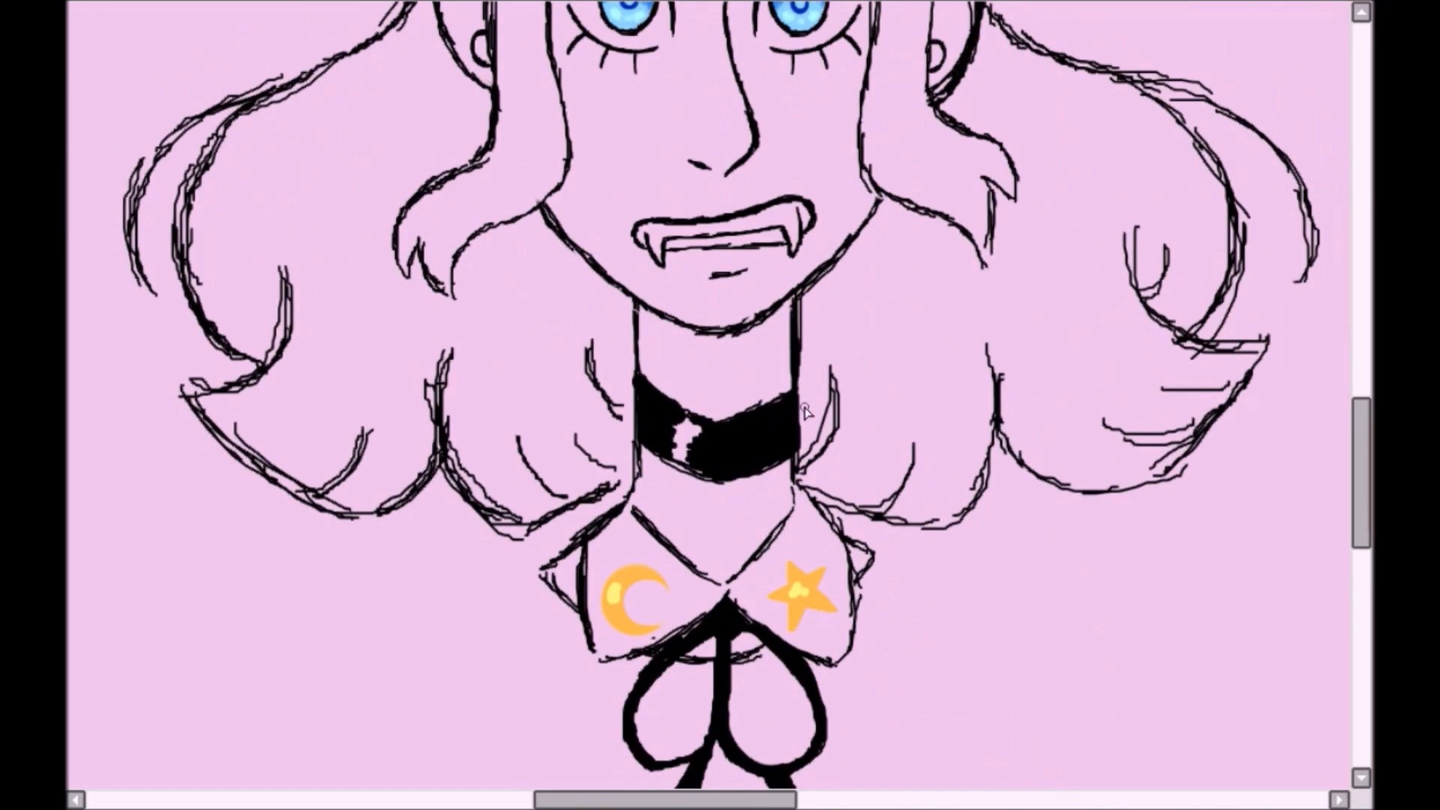
scroll(719, 405, "up", 3)
scroll(719, 405, "down", 3)
- Consult the vampire blood references and paint dark red drips running from both fangs down to the chin
left_click_drag(980, 402, 1003, 508)
key("ctrl+z")
left_click_drag(518, 417, 519, 519)
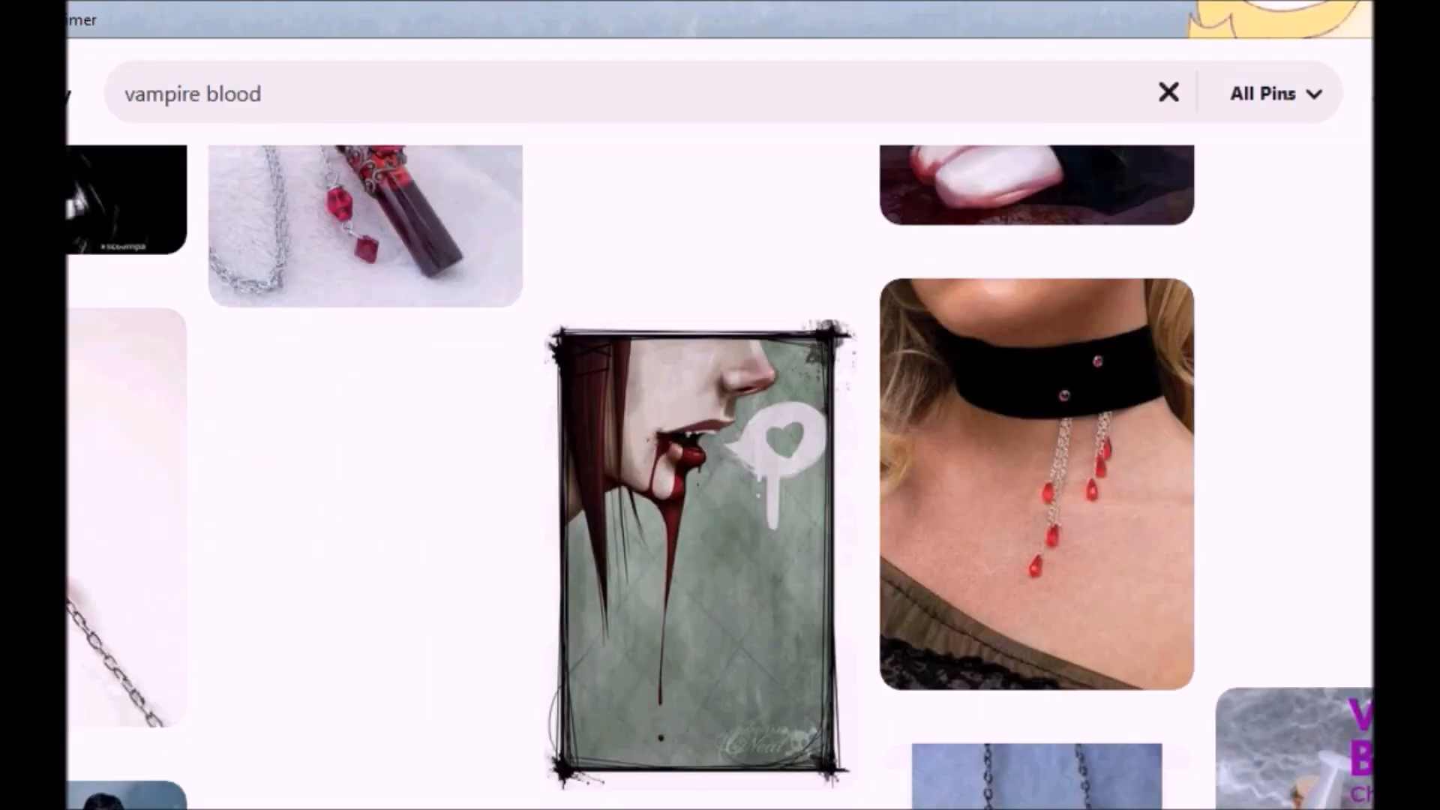
scroll(697, 450, "down", 2)
left_click_drag(769, 401, 784, 498)
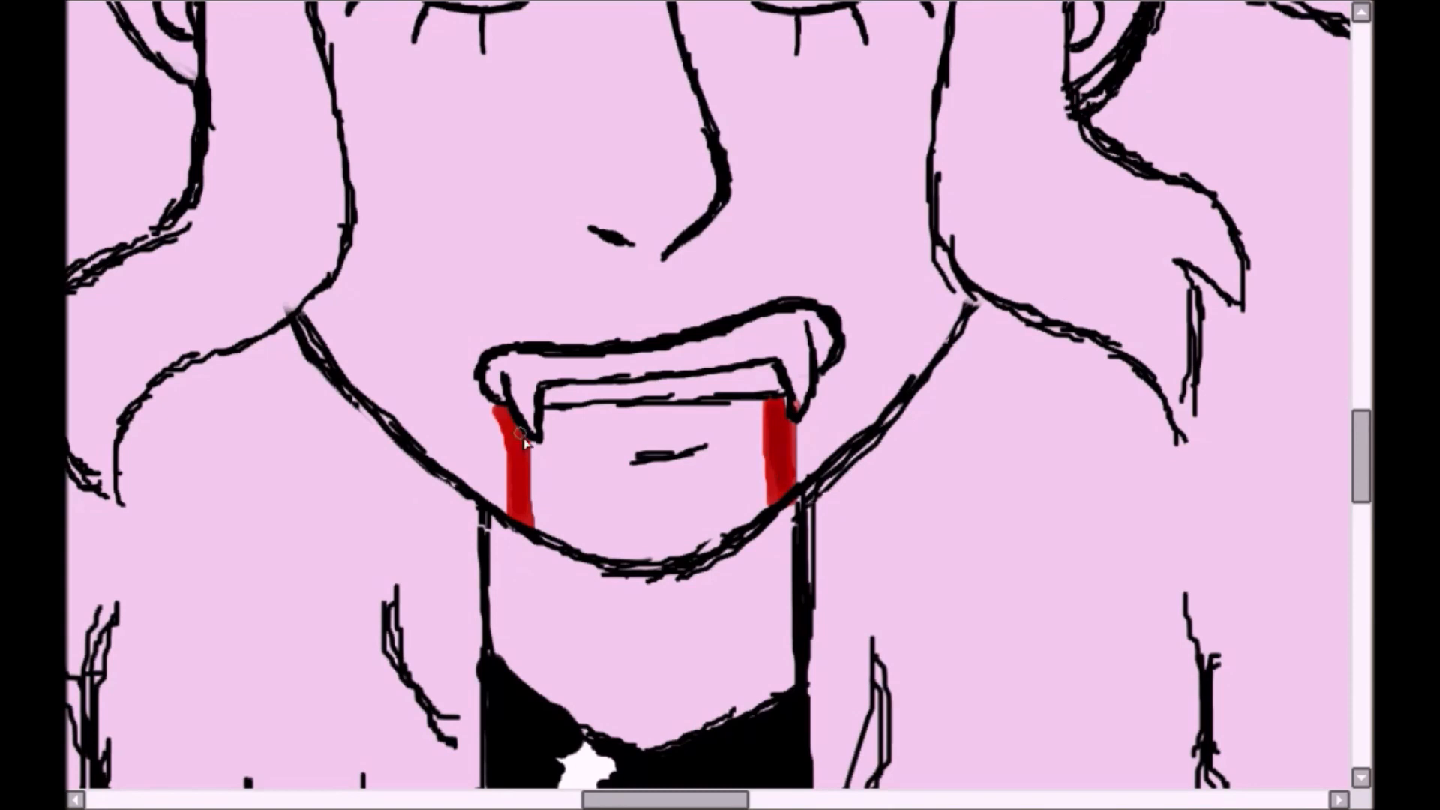
key("ctrl+z")
key("ctrl+z")
left_click_drag(493, 407, 519, 541)
left_click(518, 590)
key("Delete")
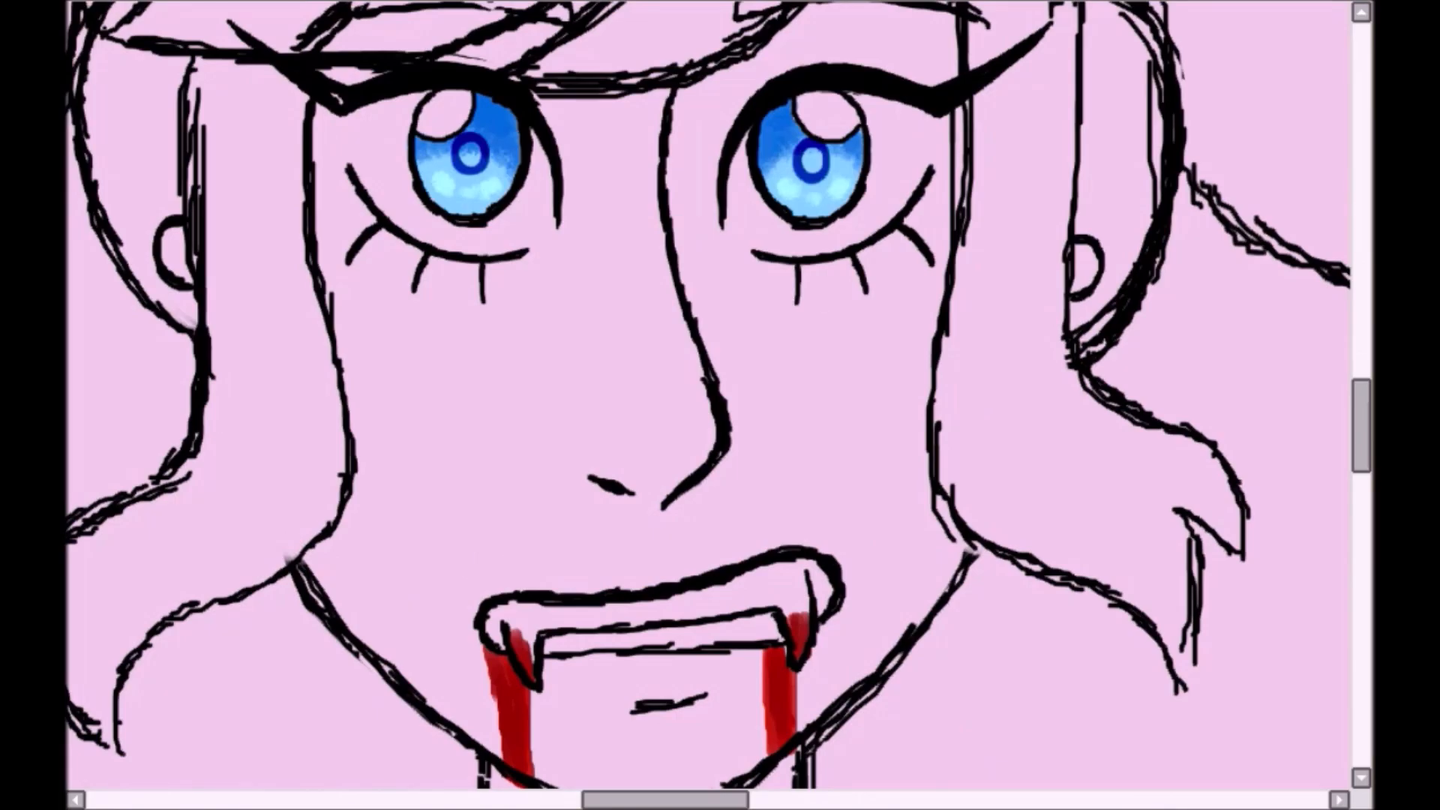
- Paint a dark red blood splatter with small droplets and two upward streaks on the cheek under the eye
left_click(848, 376)
left_click(850, 378)
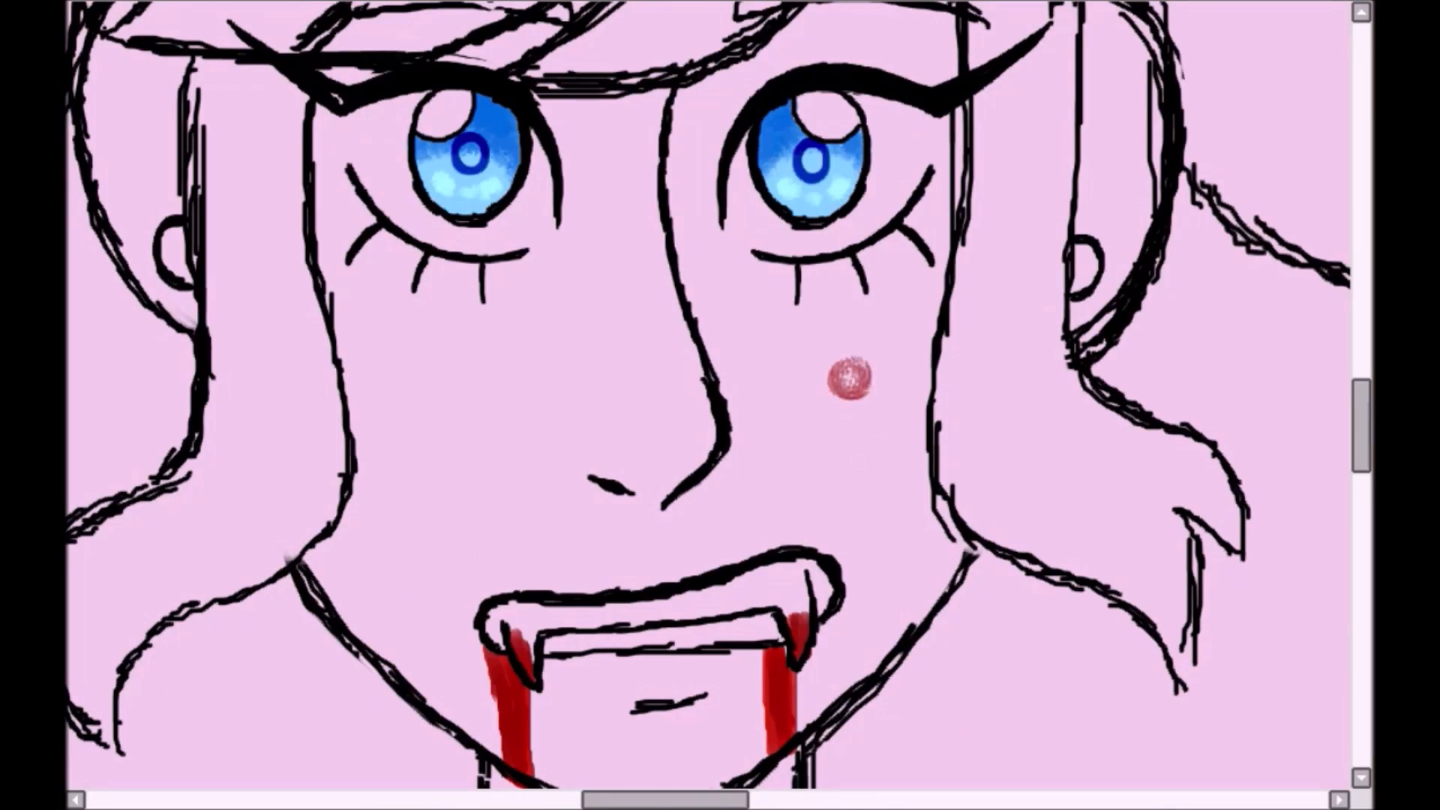
mouse_move(889, 316)
left_mouse_down()
mouse_move(854, 375)
mouse_move(960, 264)
mouse_move(930, 391)
mouse_move(913, 302)
left_mouse_up()
scroll(873, 345, "up", 1)
key("ctrl+z")
key("ctrl+z")
mouse_move(960, 367)
left_mouse_down()
mouse_move(1028, 283)
mouse_move(893, 343)
mouse_move(896, 401)
left_mouse_up()
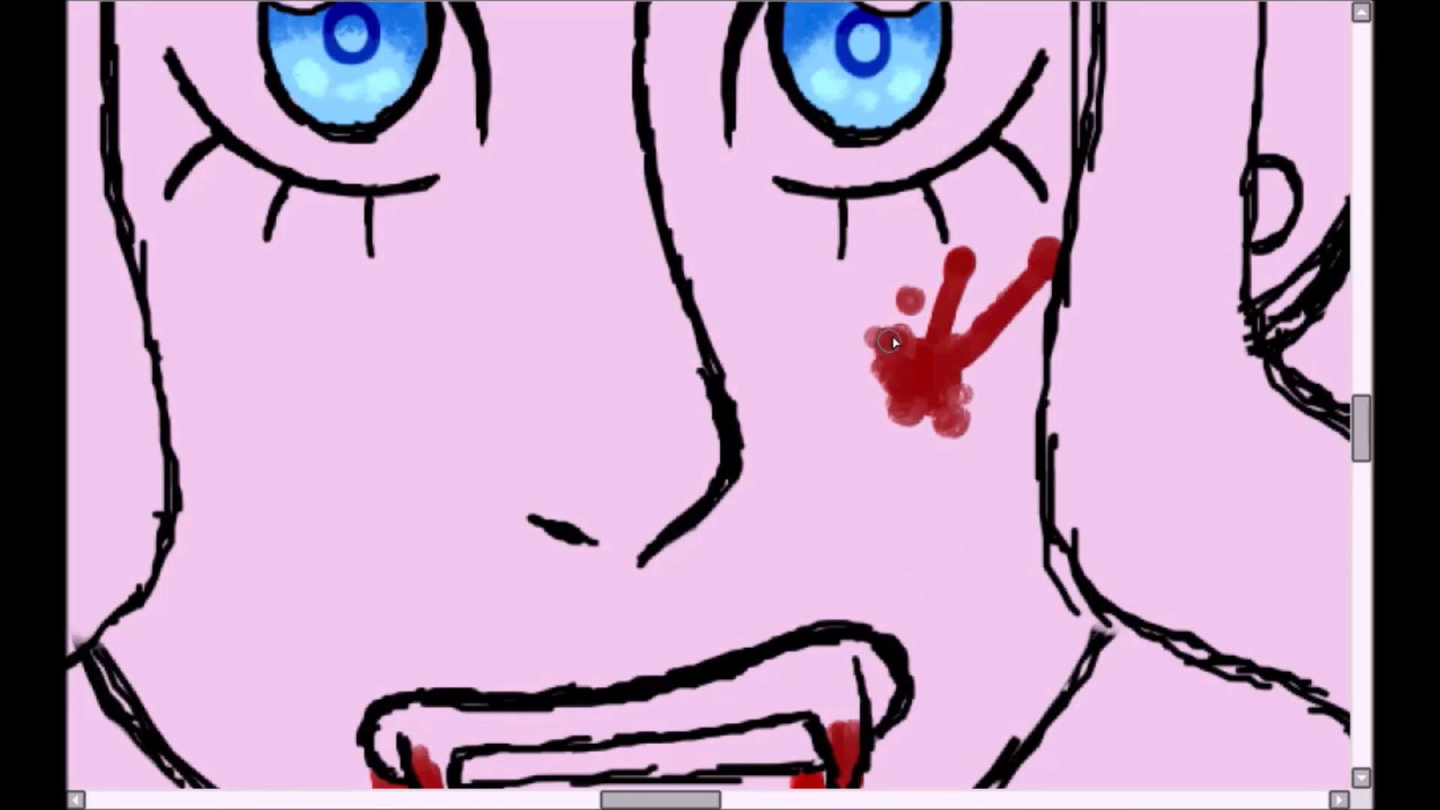
left_click(976, 417)
left_click(920, 451)
left_click(947, 465)
left_click(877, 459)
scroll(877, 450, "down", 1)
mouse_move(851, 342)
left_mouse_down()
mouse_move(939, 283)
mouse_move(863, 288)
left_mouse_up()
- Transform the cheek blood splatter so its streaks stretch up and outward past the edge of the face
key("ctrl+t")
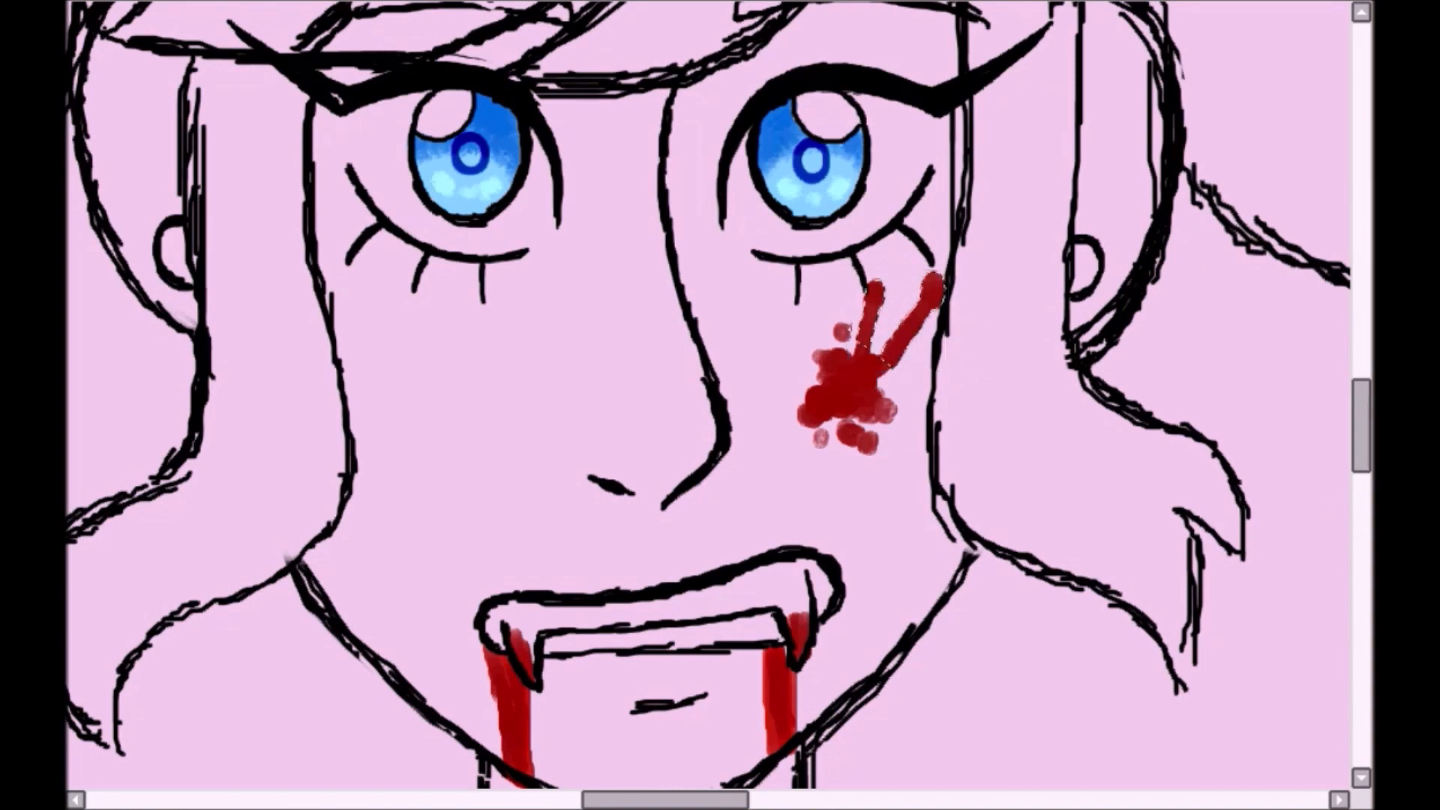
left_click_drag(947, 271, 1001, 186, "ctrl")
left_click_drag(946, 371, 942, 377, "ctrl")
key("Return")
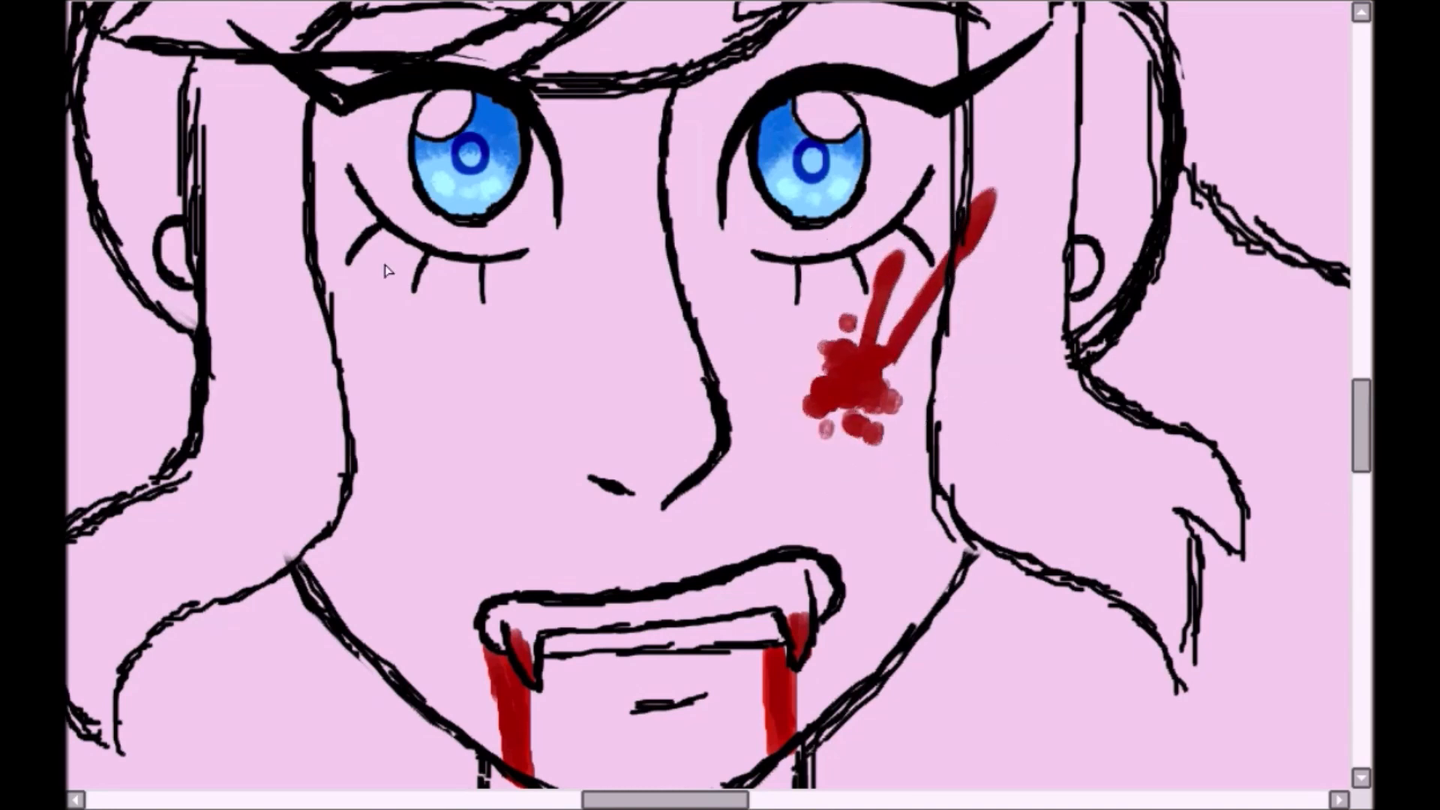
- Colour the whites of both eyes white and the teeth and fangs cream
scroll(996, 427, "down", 3)
scroll(997, 428, "up", 2)
mouse_move(855, 322)
left_mouse_down()
mouse_move(983, 262)
mouse_move(862, 341)
left_mouse_up()
key("ctrl+z")
mouse_move(679, 626)
left_mouse_down()
mouse_move(705, 638)
mouse_move(699, 618)
mouse_move(814, 621)
left_mouse_up()
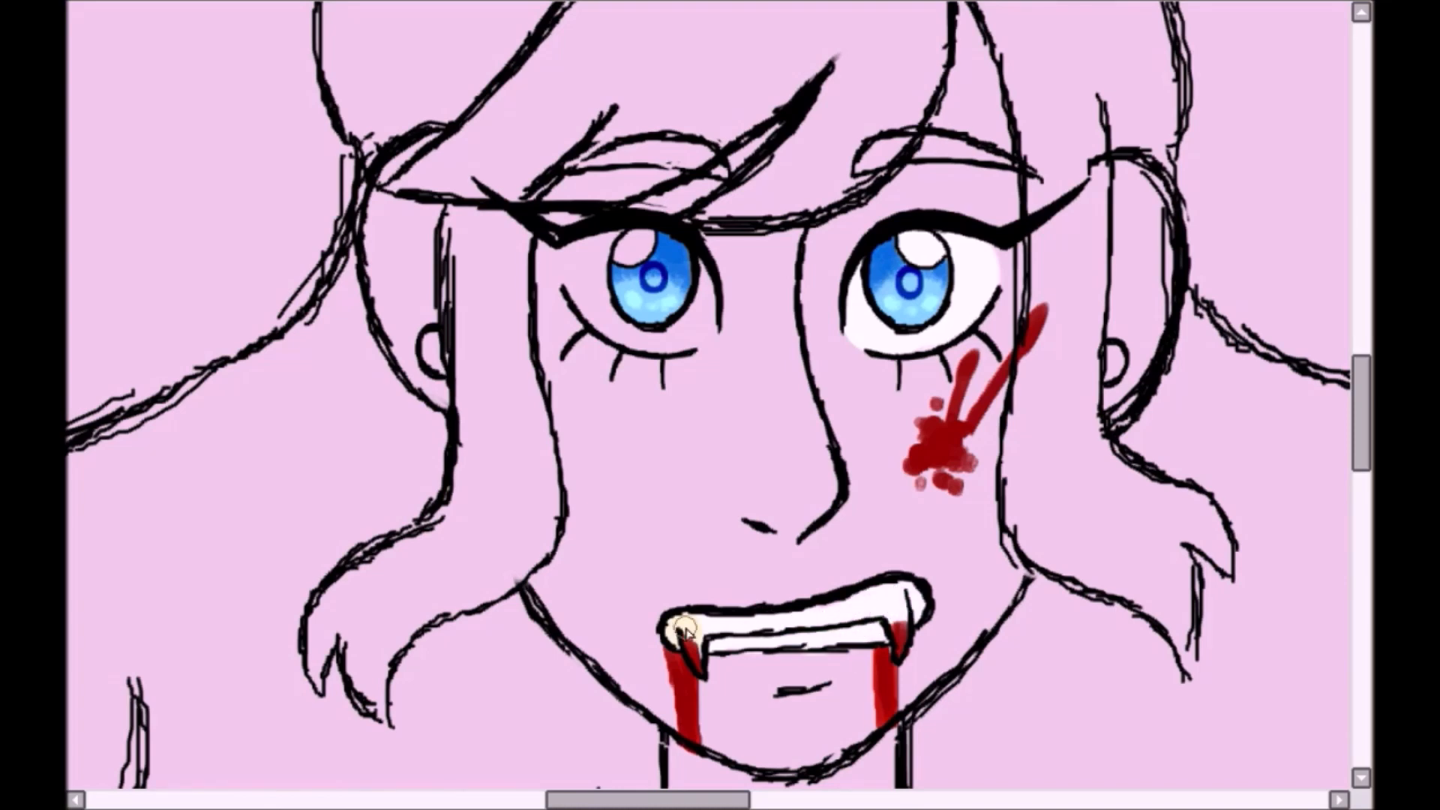
mouse_move(574, 253)
left_mouse_down()
mouse_move(618, 315)
mouse_move(709, 334)
left_mouse_up()
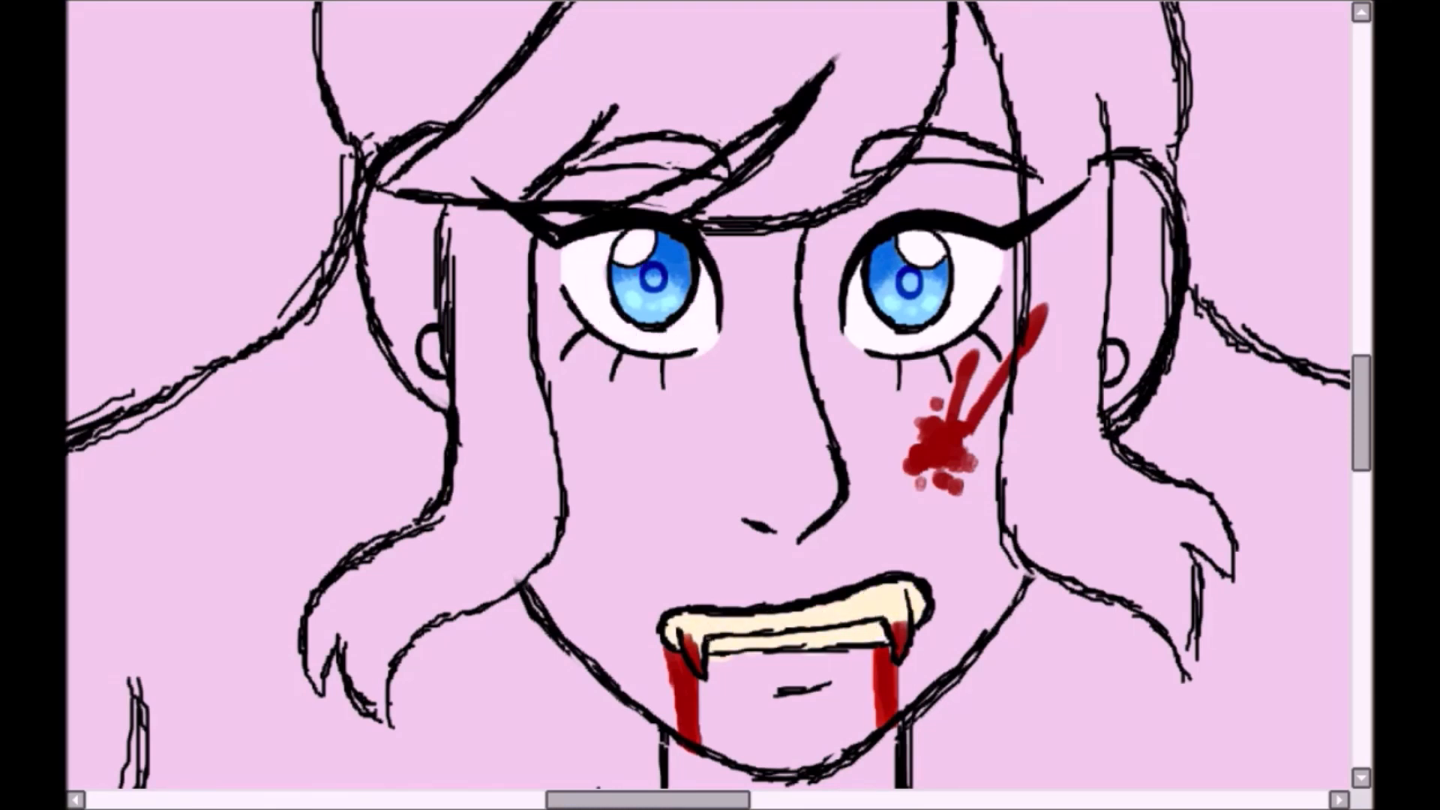
left_click_drag(581, 263, 618, 319)
left_click_drag(907, 360, 974, 268)
scroll(482, 241, "down", 6)
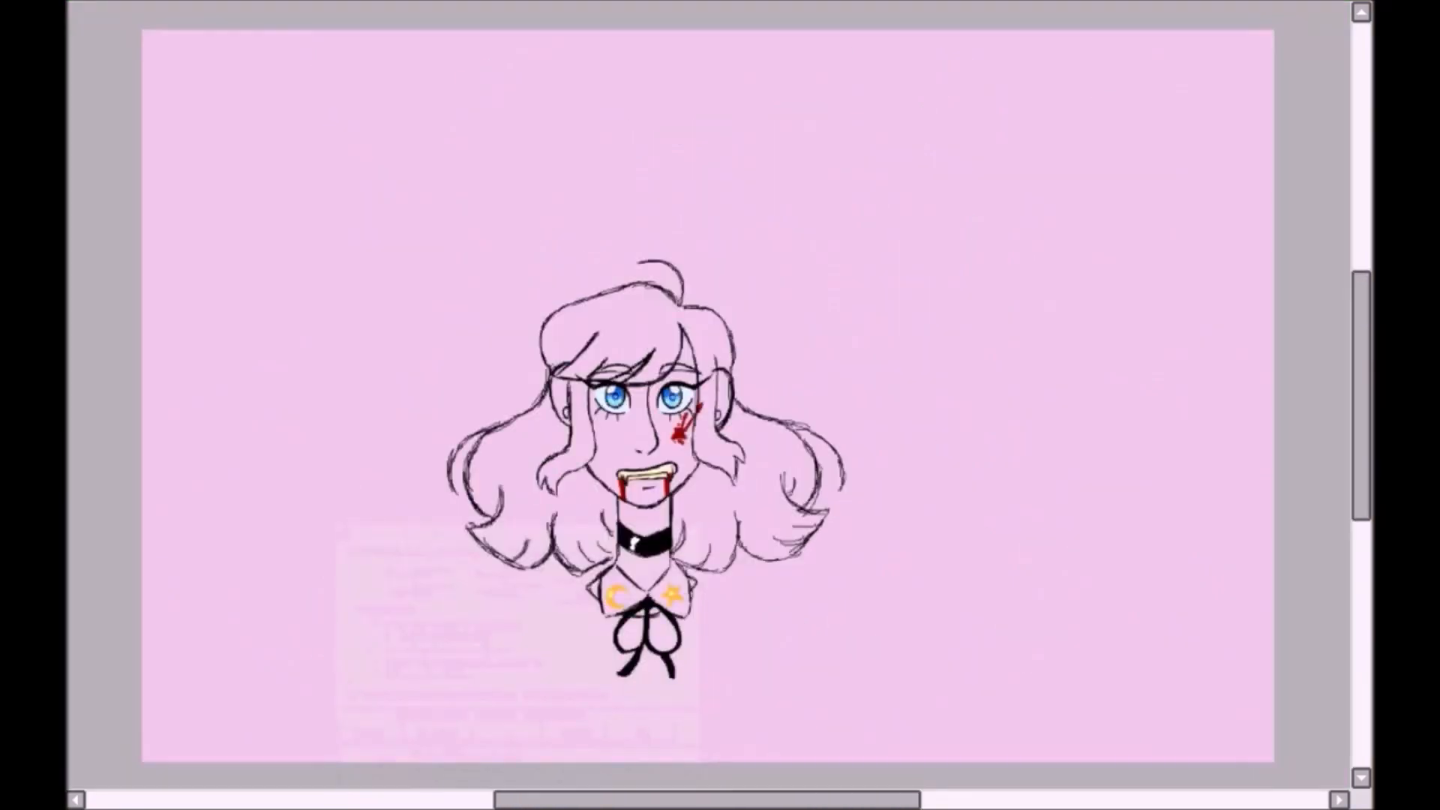
- Sketch a faint torso guide below the collar with shoulders, a tapering chest and a curved waist band
left_click_drag(1002, 513, 739, 303)
mouse_move(305, 375)
left_mouse_down()
mouse_move(323, 547)
mouse_move(477, 460)
left_mouse_up()
left_click_drag(267, 386, 294, 507)
left_click_drag(500, 448, 470, 536)
left_click_drag(273, 453, 316, 556)
left_click_drag(503, 435, 472, 543)
left_click_drag(308, 551, 425, 634)
left_click_drag(474, 541, 462, 622)
key("Delete")
scroll(243, 554, "up", 3)
- Ink the torso over the guide in black, with both sides, the waist and the curved lower edge
left_click_drag(348, 224, 518, 189)
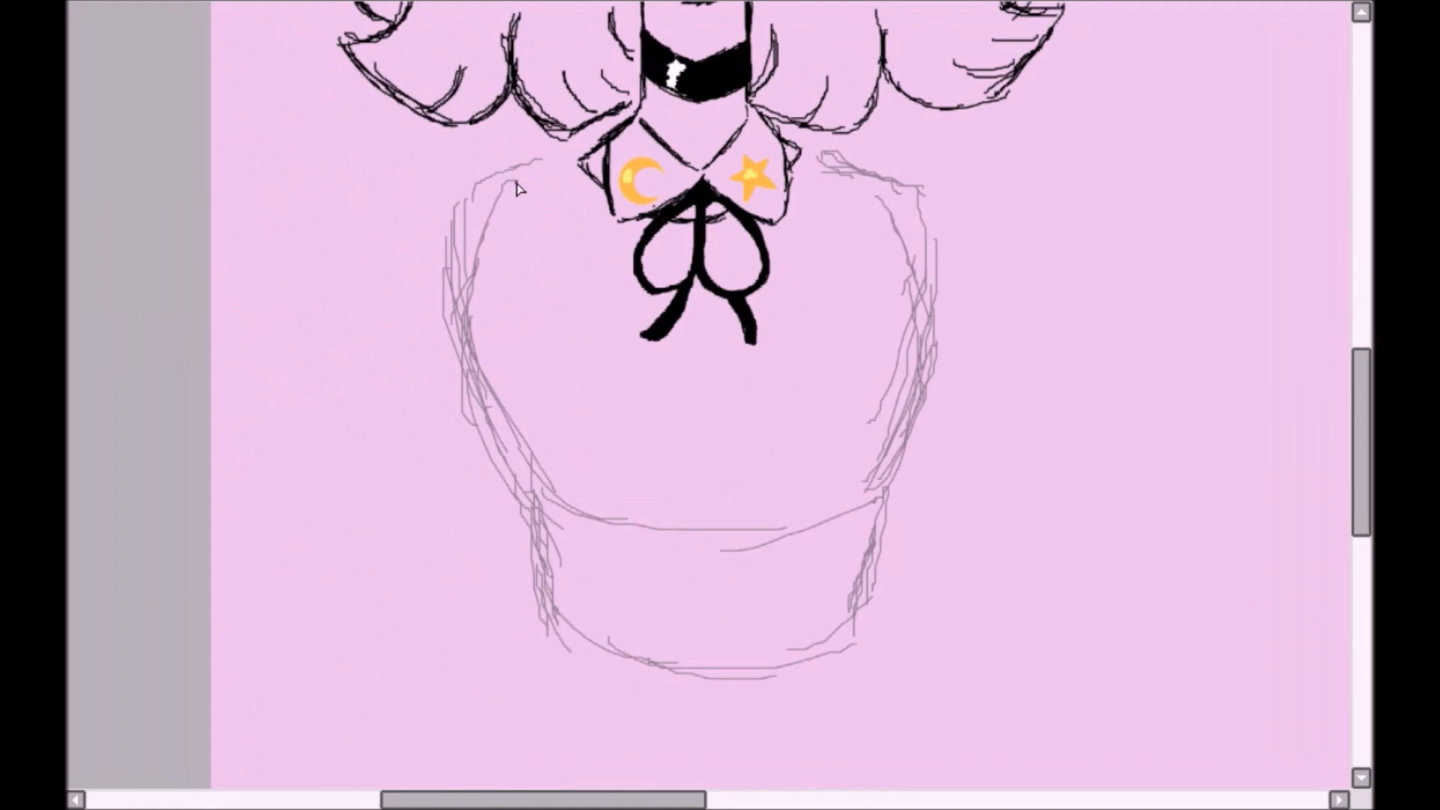
mouse_move(888, 199)
left_mouse_down()
mouse_move(924, 339)
mouse_move(866, 599)
left_mouse_up()
mouse_move(529, 492)
left_mouse_down()
mouse_move(550, 606)
mouse_move(677, 675)
mouse_move(868, 609)
left_mouse_up()
- Draw a large black oval on the chest beneath the ribbon bow, then clean its outline and close its upper edge
left_click_drag(629, 306, 810, 443)
left_click_drag(814, 350, 780, 492)
left_click_drag(623, 330, 602, 434)
left_click_drag(599, 368, 653, 517)
mouse_move(660, 506)
left_mouse_down()
mouse_move(812, 432)
mouse_move(814, 373)
left_mouse_up()
key("e")
left_click_drag(654, 284, 718, 274)
left_click_drag(624, 329, 613, 375)
left_click_drag(616, 431, 656, 510)
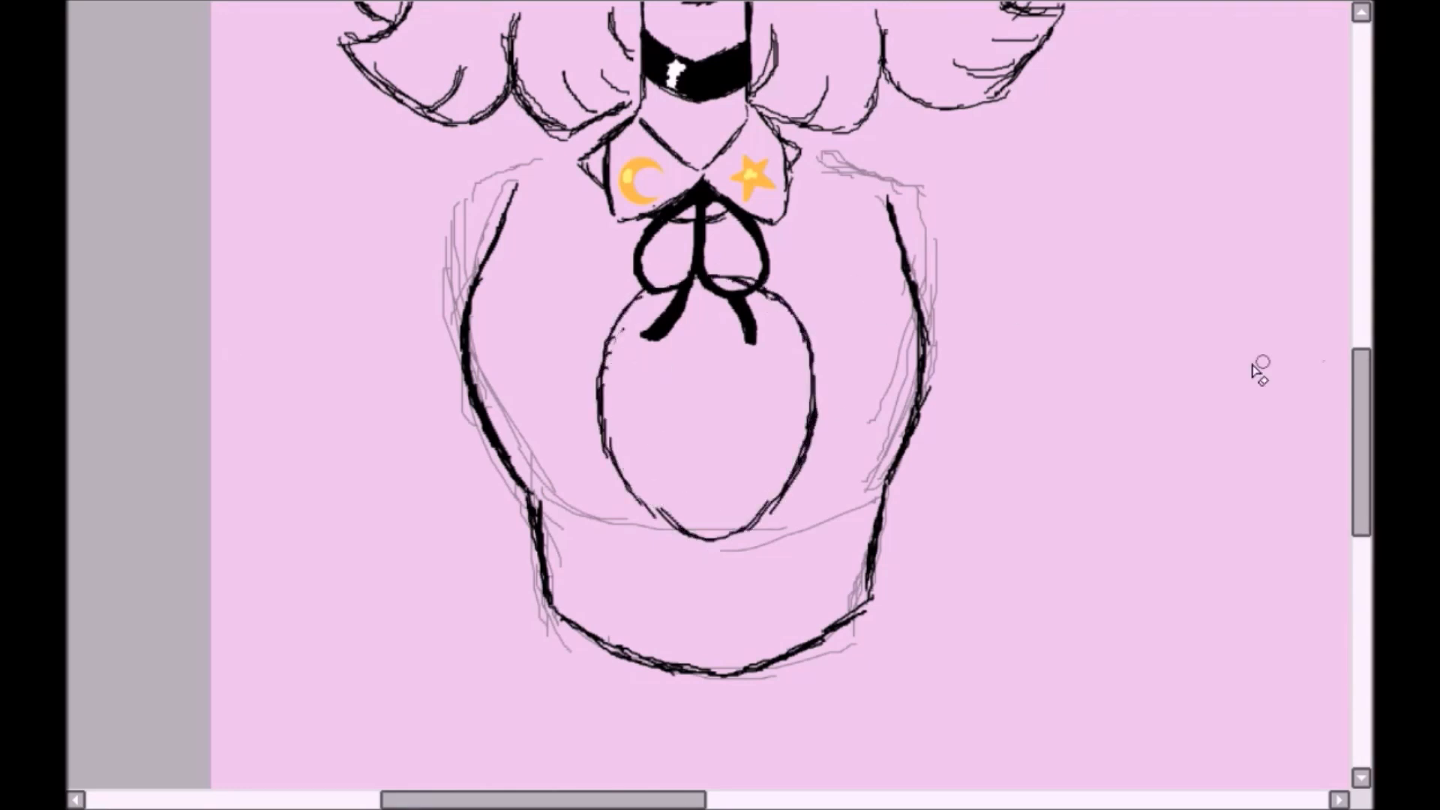
left_click_drag(1257, 370, 1253, 360)
left_click_drag(605, 405, 686, 528)
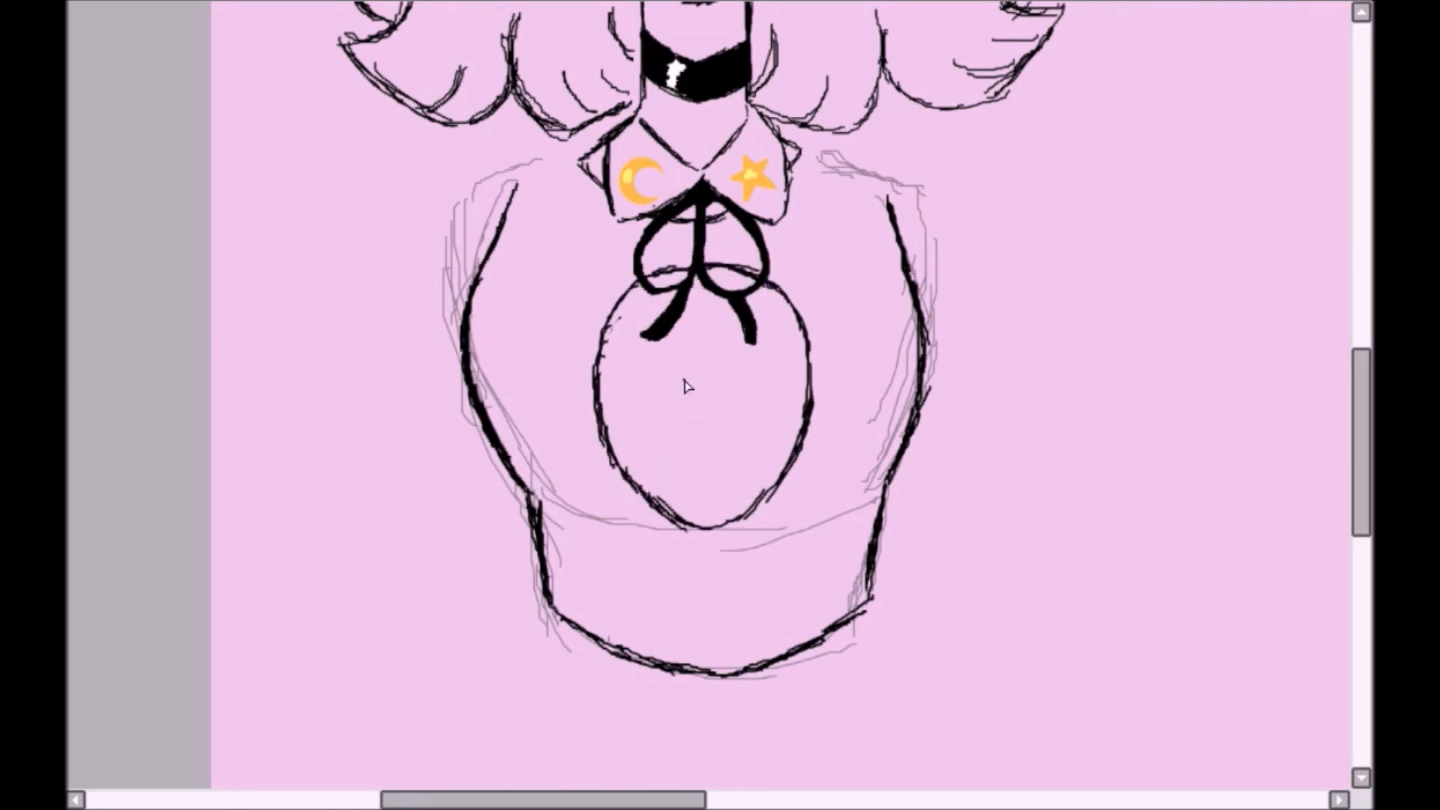
- Draw two spiral eyes and a curved smile inside the chest oval
left_click_drag(653, 388, 624, 414)
left_click_drag(733, 411, 716, 375)
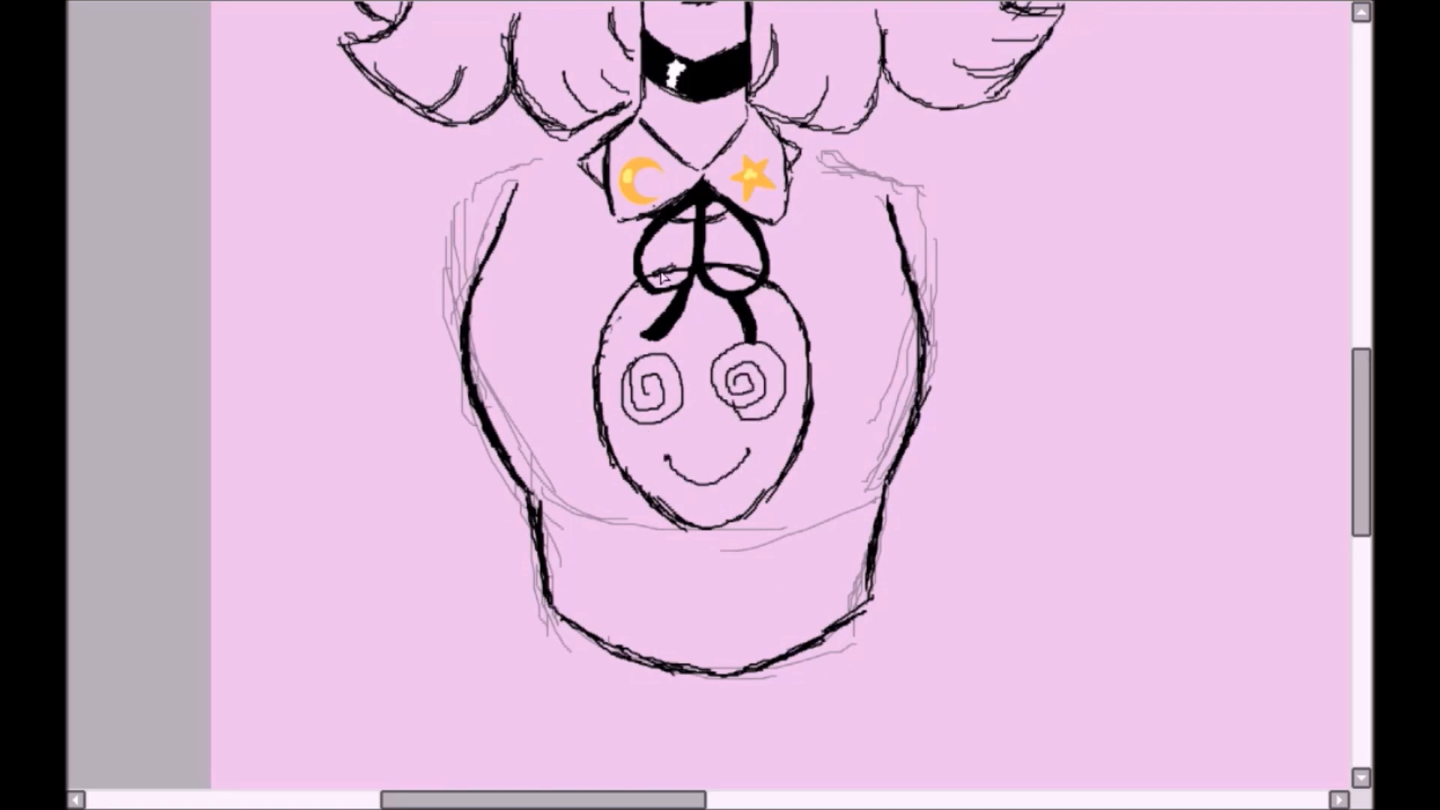
scroll(612, 395, "down", 2)
- Select the inked torso and transform it to be slightly smaller than the guide
left_click_drag(613, 395, 571, 450)
mouse_move(754, 330)
left_mouse_down()
mouse_move(578, 649)
mouse_move(780, 339)
left_mouse_up()
key("ctrl+t")
left_click_drag(786, 589, 787, 580)
left_click_drag(659, 290, 657, 284)
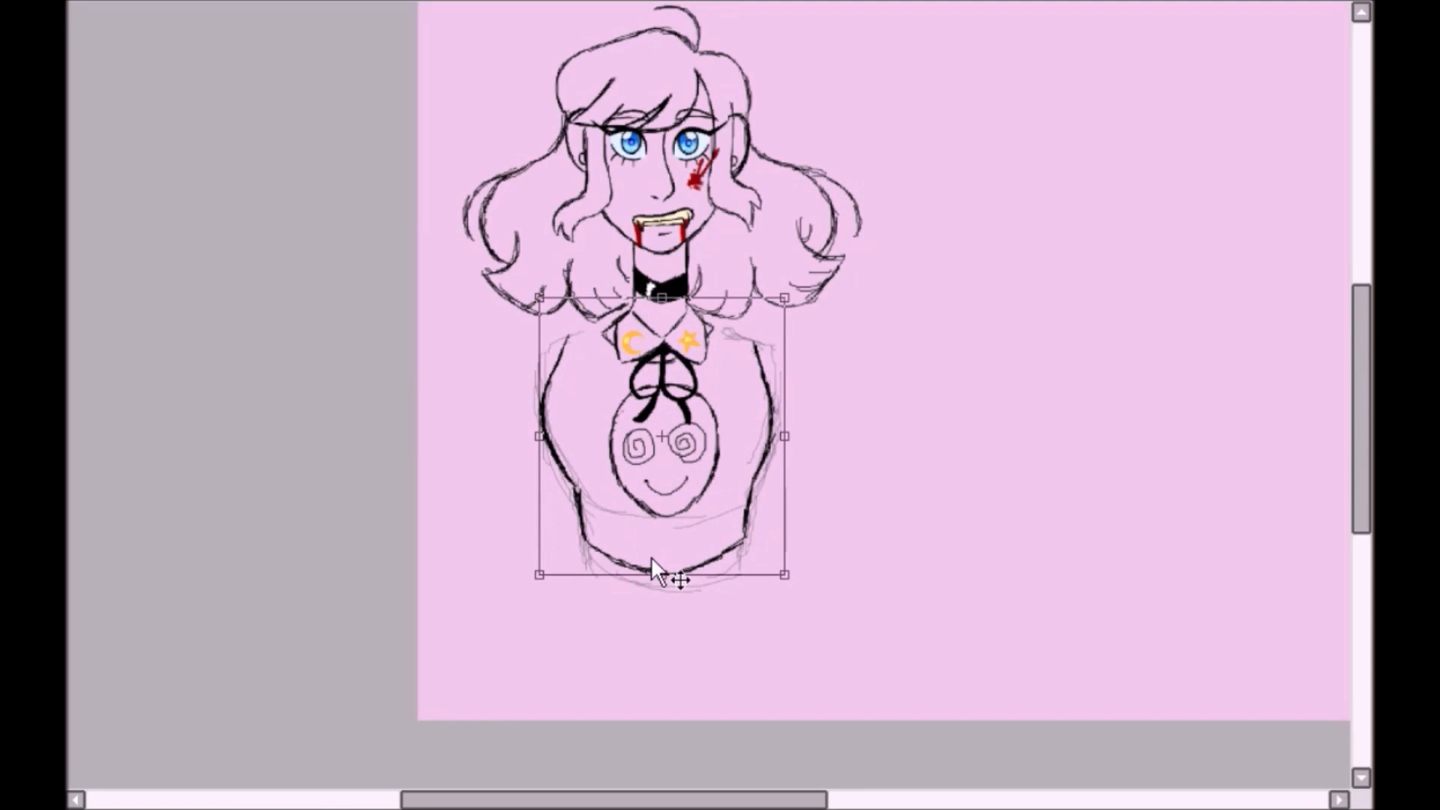
key("Return")
- Flip the view and remove the torso's side outline on the star side
key("h")
left_click_drag(660, 343, 672, 541)
- Try to replace the star-side torso outline with a mirrored copy of the moon-side outline
left_click_drag(848, 326, 863, 324)
key("ctrl+c")
key("ctrl+v")
key("ctrl+h")
left_click_drag(855, 442, 657, 445)
key("ctrl+d")
key("ctrl+z")
key("ctrl+z")
key("ctrl+z")
key("ctrl+z")
key("ctrl+z")
key("ctrl+z")
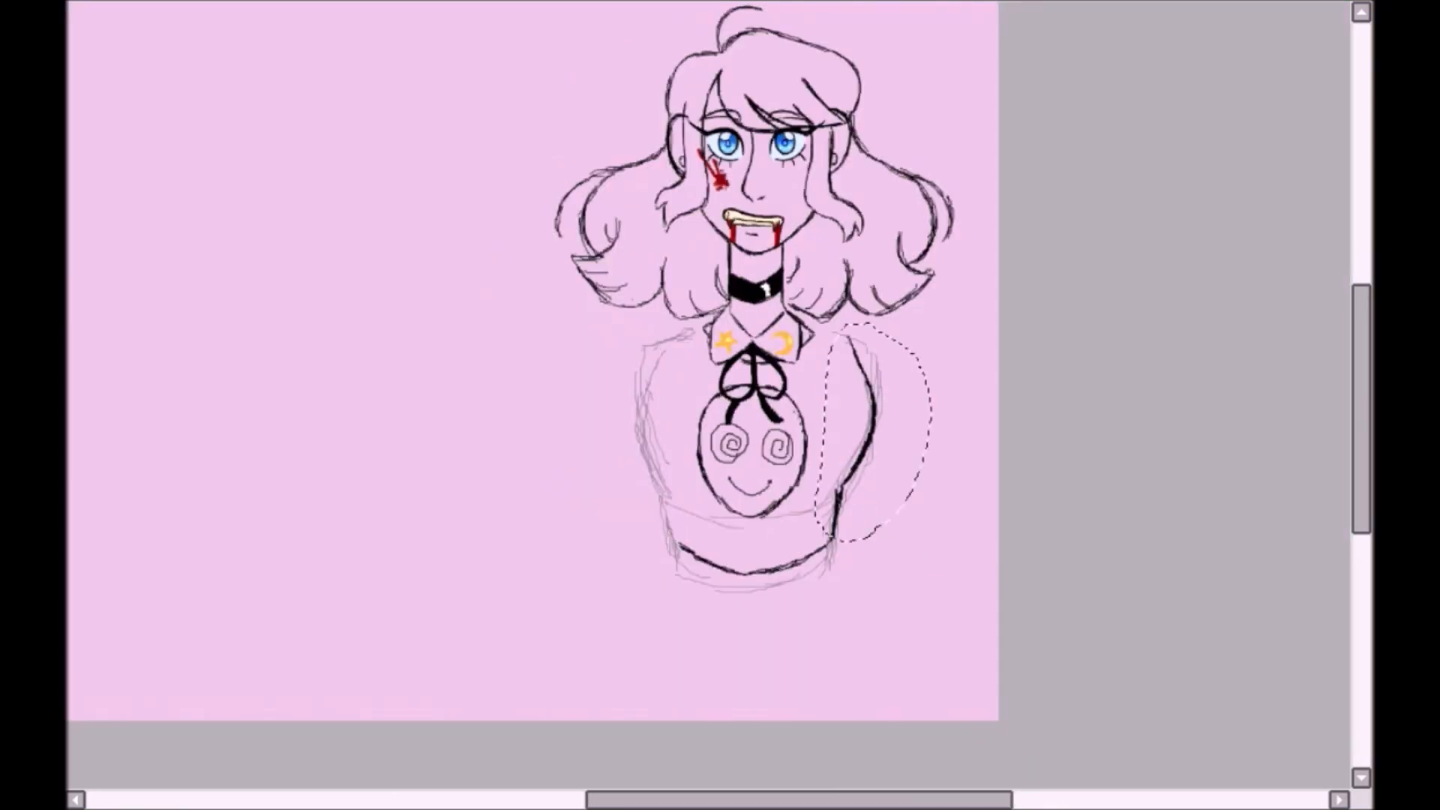
- Redraw the star-side torso outline from shoulder to waist and go over the opposite side to match
scroll(708, 396, "up", 2)
left_click_drag(636, 319, 641, 516)
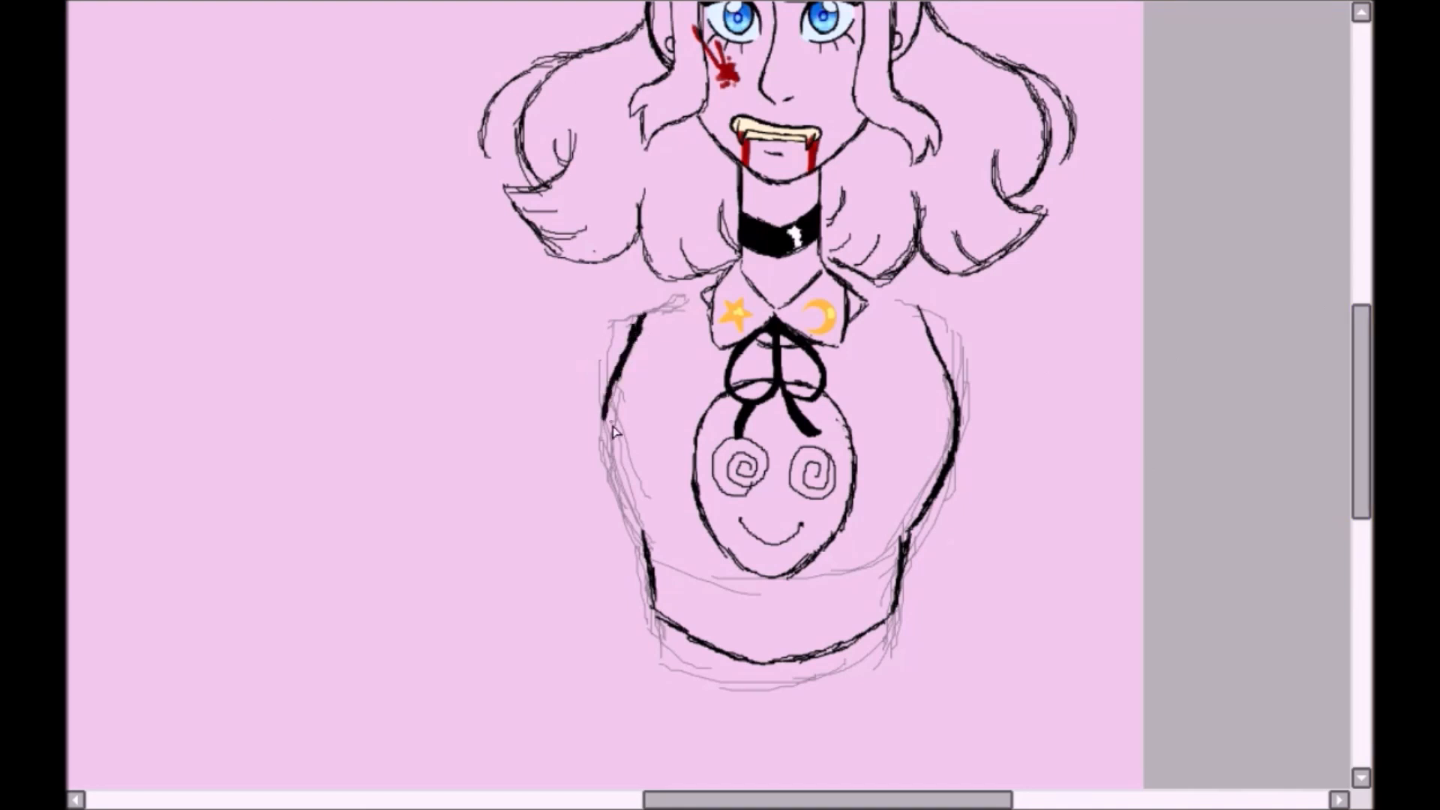
left_click_drag(604, 417, 646, 541)
left_click_drag(604, 451, 646, 542)
left_click_drag(641, 318, 603, 459)
mouse_move(921, 313)
left_mouse_down()
mouse_move(954, 446)
mouse_move(902, 533)
left_mouse_up()
- Erase the uneven torso lines and redraw both sides, the waist and the curved lower edge
key("e")
mouse_move(953, 368)
left_mouse_down()
mouse_move(958, 482)
mouse_move(690, 635)
mouse_move(642, 319)
left_mouse_up()
left_click_drag(934, 359, 904, 551)
left_click_drag(905, 558, 899, 624)
left_click_drag(637, 318, 600, 427)
left_click_drag(595, 441, 661, 642)
mouse_move(662, 644)
left_mouse_down()
mouse_move(852, 668)
mouse_move(907, 636)
left_mouse_up()
- Flip the view back and try transforming the redrawn torso outline
key("h")
key("ctrl+t")
left_click_drag(629, 689, 627, 695)
key("Return")
key("ctrl+z")
- Fade the torso outline, select its upper part and stretch it slightly upward toward the shoulders
mouse_move(833, 303)
left_mouse_down()
mouse_move(789, 554)
mouse_move(834, 307)
left_mouse_up()
key("ctrl+t")
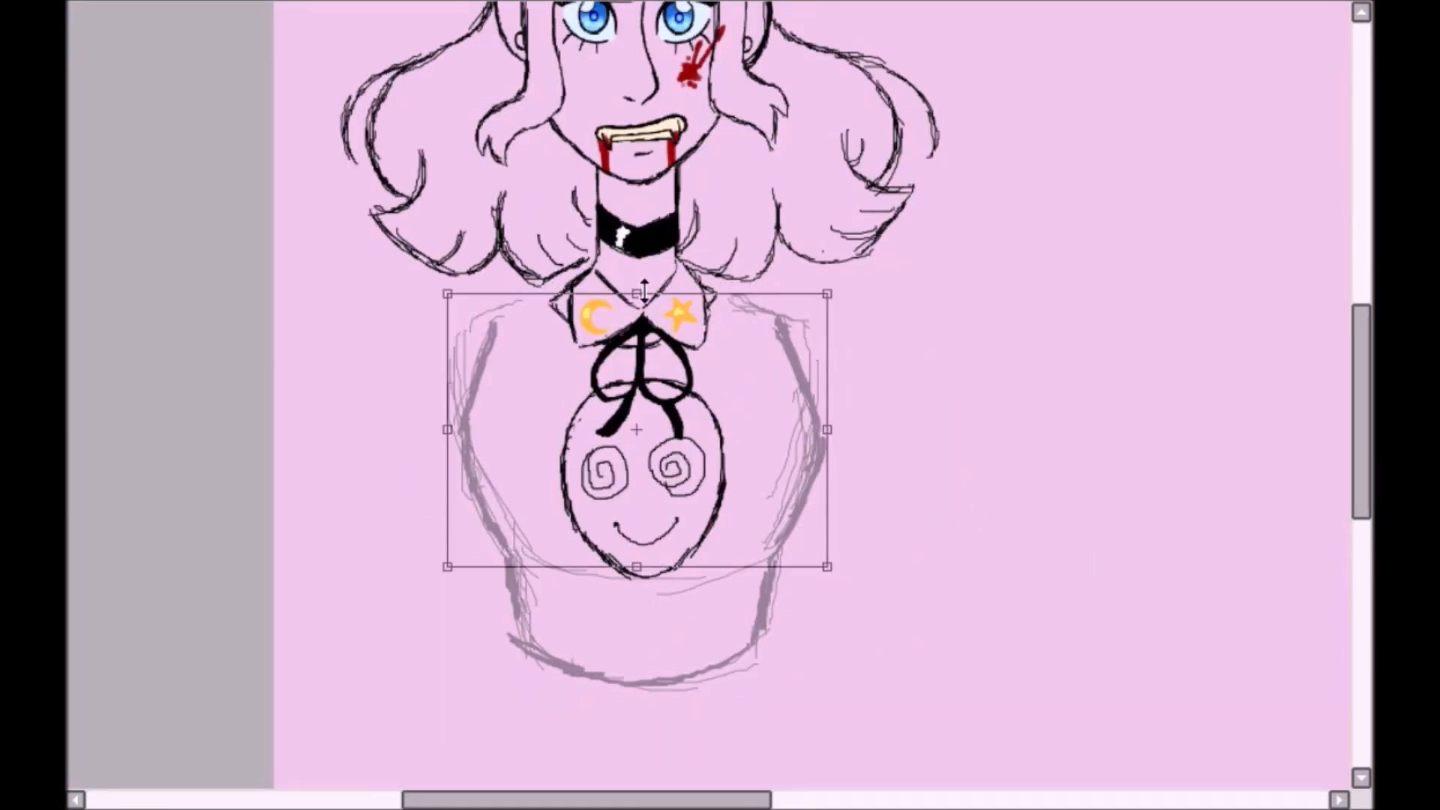
left_click_drag(636, 295, 637, 283)
key("Return")
- Ink a clean black torso outline over the faded lines, covering both chest sides, the waist and the lower edge
scroll(708, 559, "up", 1)
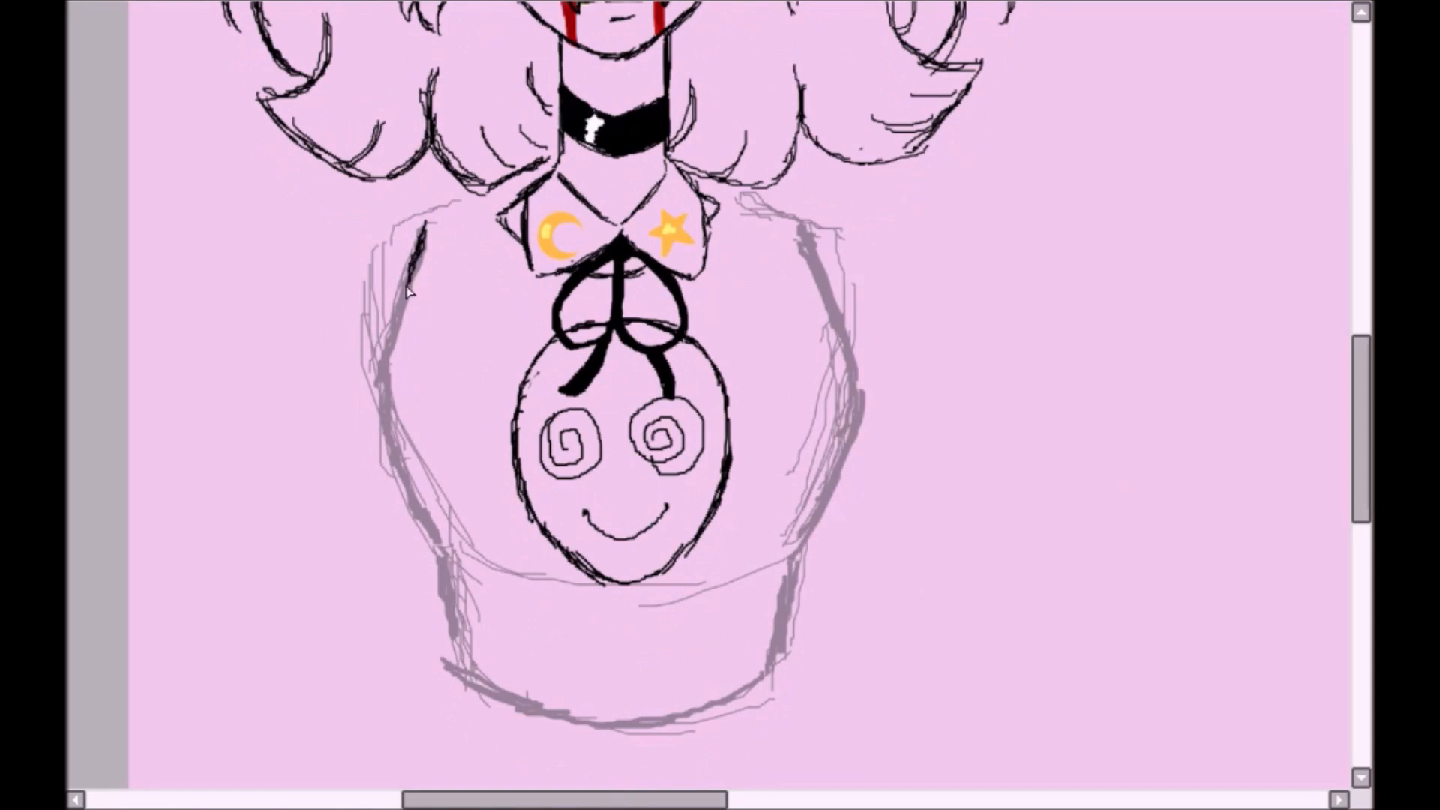
left_click_drag(407, 291, 381, 348)
left_click_drag(444, 551, 454, 658)
left_click_drag(801, 228, 854, 442)
left_click_drag(857, 393, 797, 550)
left_click_drag(794, 551, 777, 665)
key("End")
mouse_move(403, 197)
left_mouse_down()
mouse_move(370, 357)
mouse_move(461, 516)
left_mouse_up()
key("Home")
scroll(347, 375, "down", 1)
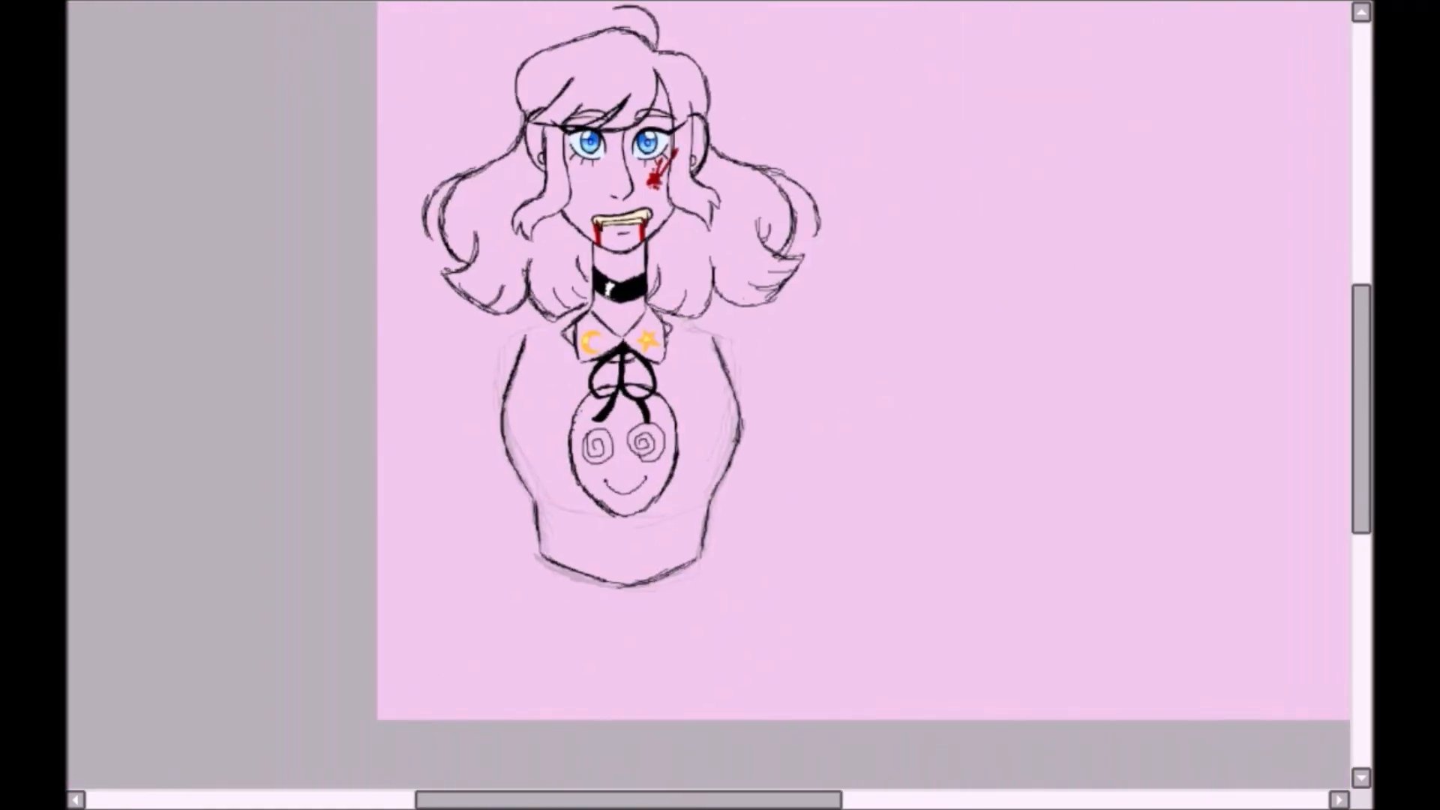
- Sketch a faint bent-arm guide with joint circles from the star-side shoulder out to the elbow and back to the hip
left_click_drag(778, 385, 844, 406)
left_click_drag(846, 424, 748, 502)
left_click_drag(846, 403, 855, 421)
left_click_drag(726, 339, 846, 397)
mouse_move(845, 428)
left_mouse_down()
mouse_move(747, 500)
mouse_move(752, 486)
left_mouse_up()
left_click_drag(735, 496, 709, 518)
- Outline the star-side shoulder and upper arm over the guide, from the collar down to the elbow and armpit
scroll(1103, 199, "up", 2)
left_click_drag(624, 241, 743, 235)
mouse_move(699, 227)
left_mouse_down()
mouse_move(793, 246)
mouse_move(981, 373)
left_mouse_up()
left_click_drag(776, 433, 840, 480)
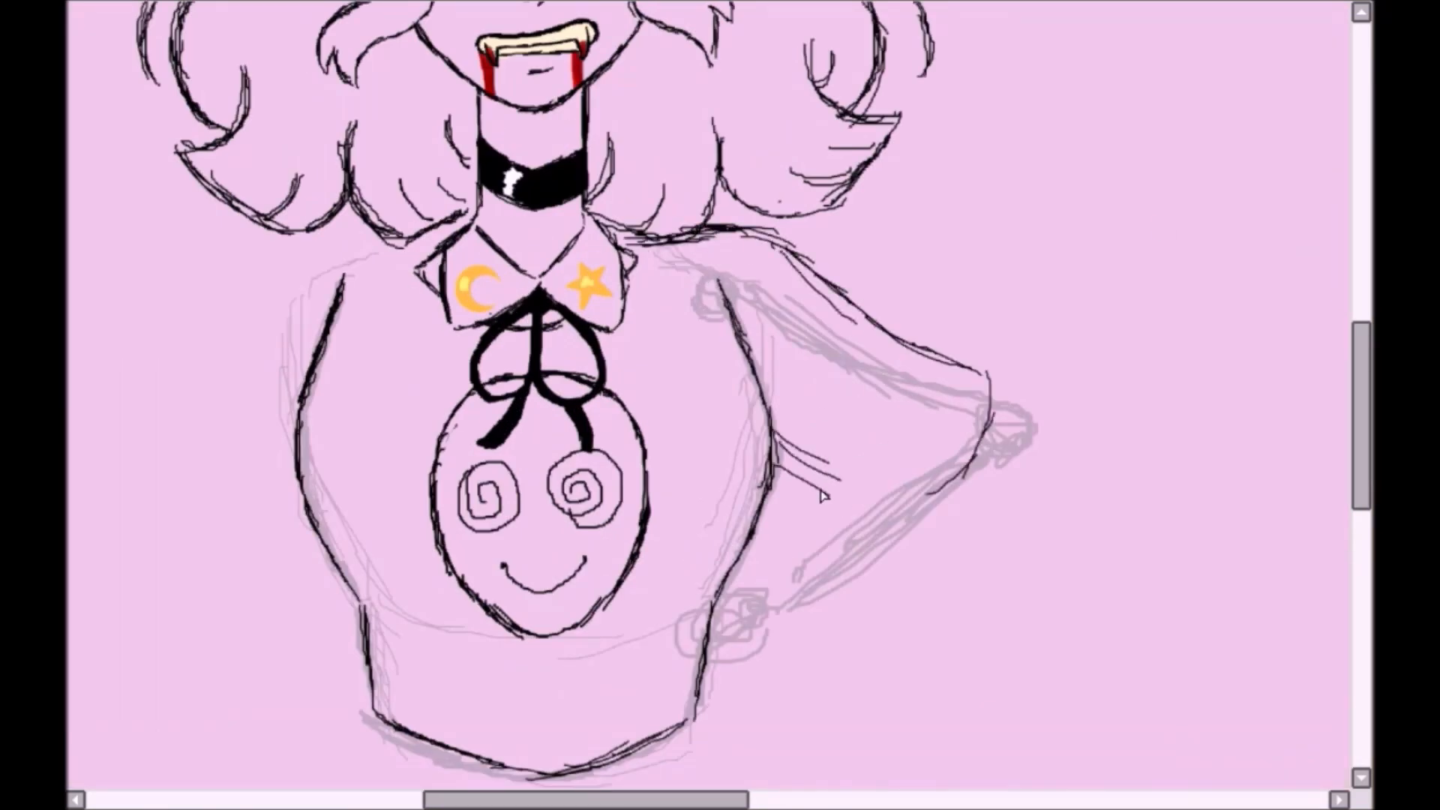
left_click_drag(1007, 389, 897, 513)
- Outline the forearm and the hand resting on the hip, and round off the outer elbow
left_click_drag(625, 617, 757, 579)
left_click_drag(679, 749, 784, 670)
left_click_drag(751, 586, 960, 409)
left_click_drag(965, 361, 1056, 459)
left_click_drag(784, 670, 1020, 534)
left_click_drag(1025, 529, 1062, 423)
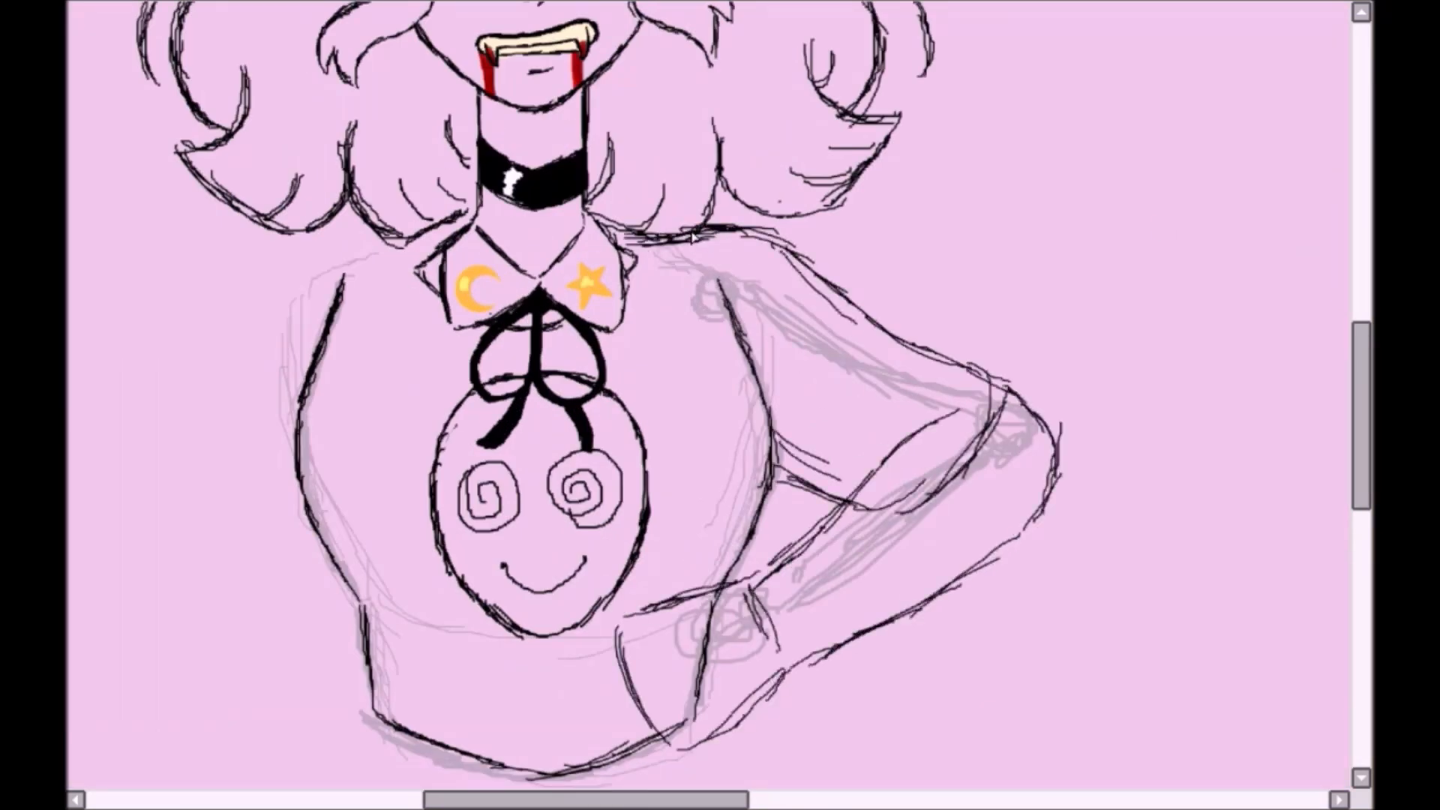
- Thicken the shoulder and outer arm lines and carry the forearm's upper edge across to the elbow tip
left_click_drag(630, 227, 772, 237)
left_click_drag(765, 230, 961, 376)
left_click_drag(916, 327, 1060, 477)
left_click_drag(997, 390, 1029, 450)
mouse_move(891, 444)
left_mouse_down()
mouse_move(867, 474)
mouse_move(1046, 405)
left_mouse_up()
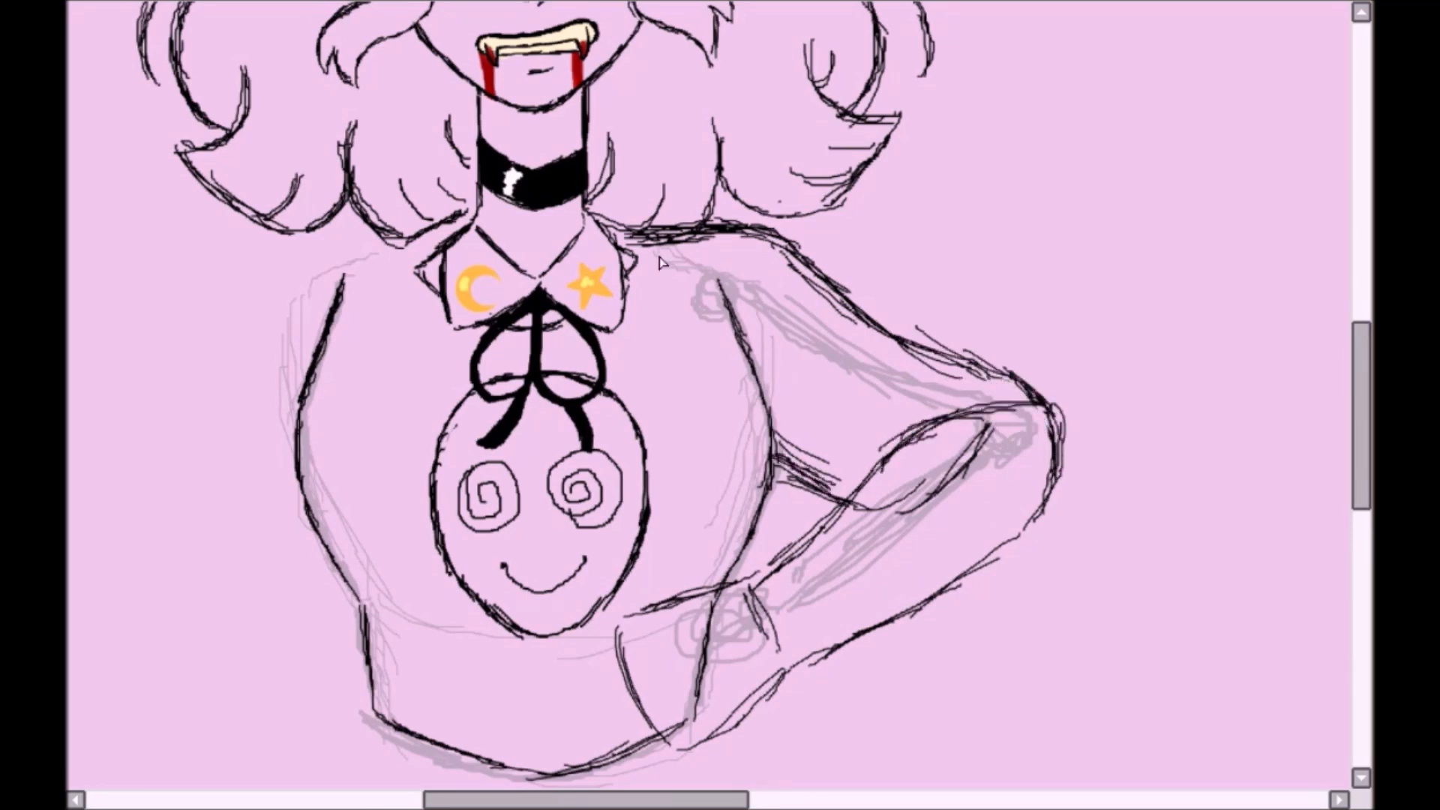
- Erase the overlapping underarm line inside the bend and redraw the fold over the elbow
left_click_drag(768, 275, 968, 390)
left_click_drag(998, 473, 907, 499)
left_click_drag(907, 499, 821, 510)
mouse_move(795, 450)
left_mouse_down()
mouse_move(843, 473)
mouse_move(947, 393)
left_mouse_up()
left_click_drag(910, 424, 1057, 450)
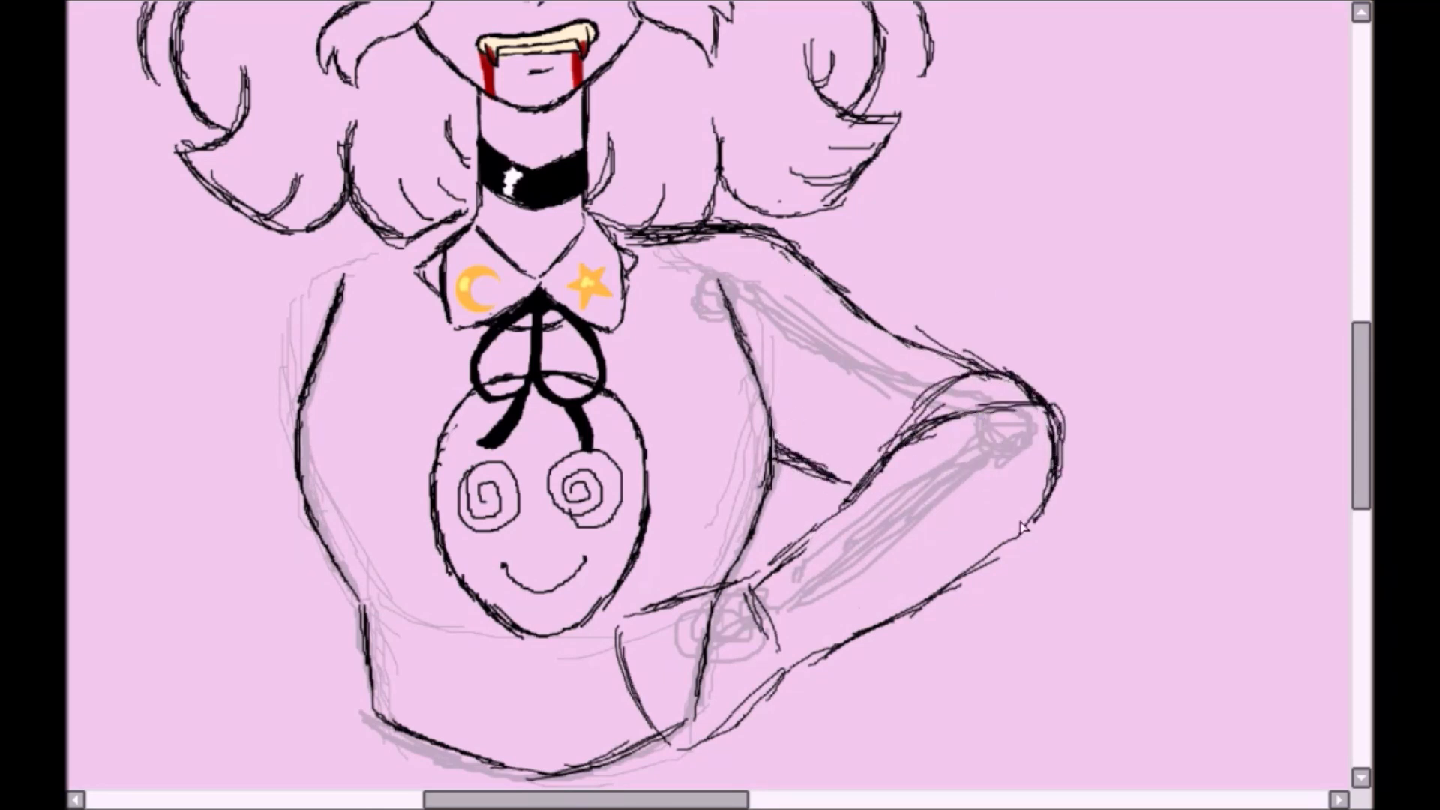
- Draw curved seam lines down the shoulder and a short cross line on the forearm
left_click_drag(704, 236, 728, 300)
left_click_drag(766, 243, 776, 402)
left_click_drag(741, 240, 757, 330)
left_click_drag(830, 535, 854, 574)
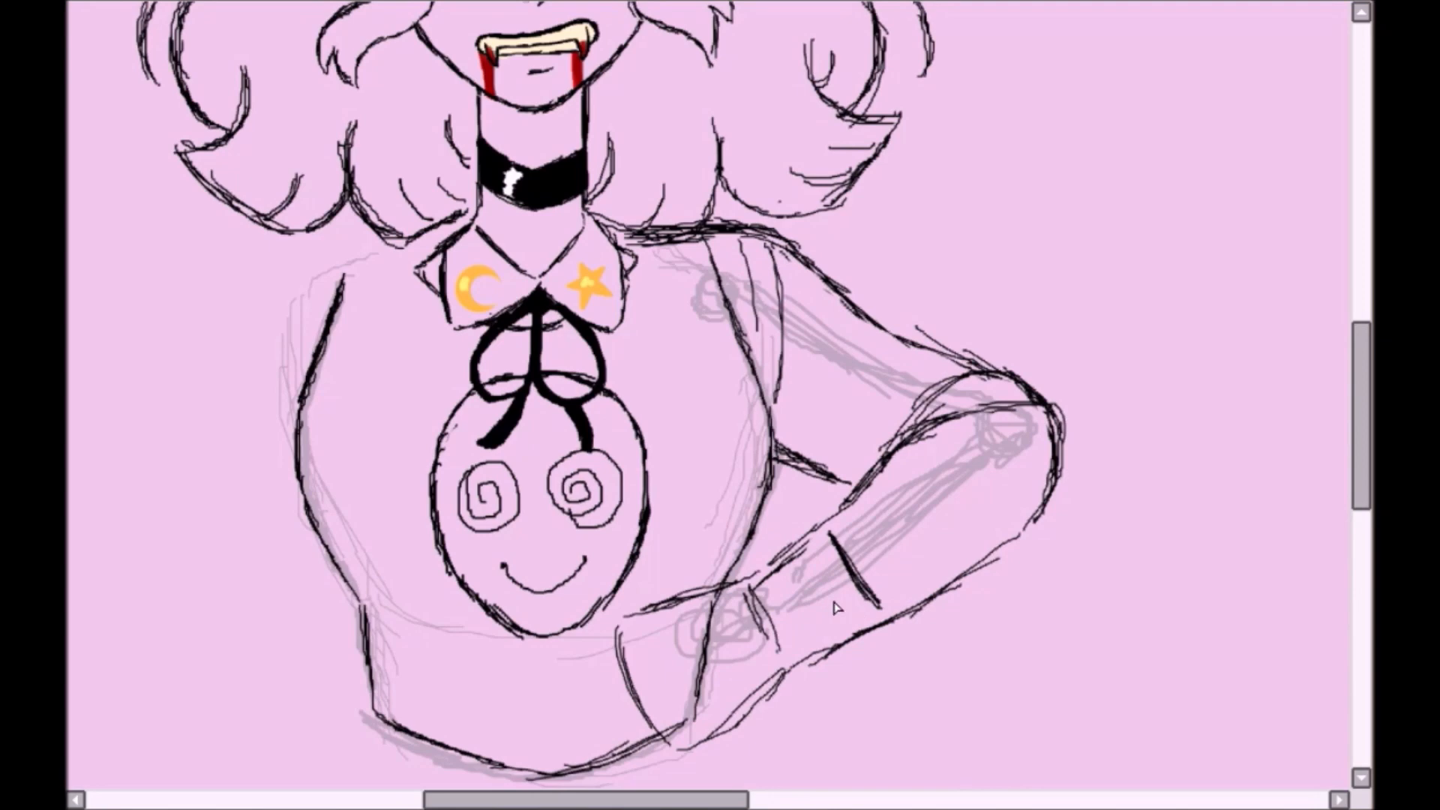
- Draw the sleeve hem above the bent elbow and thicken the underarm line and the forearm's inner edge
left_click_drag(924, 343, 894, 404)
left_click_drag(922, 356, 818, 498)
left_click_drag(910, 388, 888, 437)
left_click_drag(779, 445, 831, 475)
left_click_drag(816, 262, 922, 336)
mouse_move(881, 471)
left_mouse_down()
mouse_move(751, 590)
mouse_move(1008, 408)
left_mouse_up()
left_click_drag(879, 456, 977, 372)
mouse_move(662, 242)
left_mouse_down()
mouse_move(829, 290)
mouse_move(846, 368)
left_mouse_up()
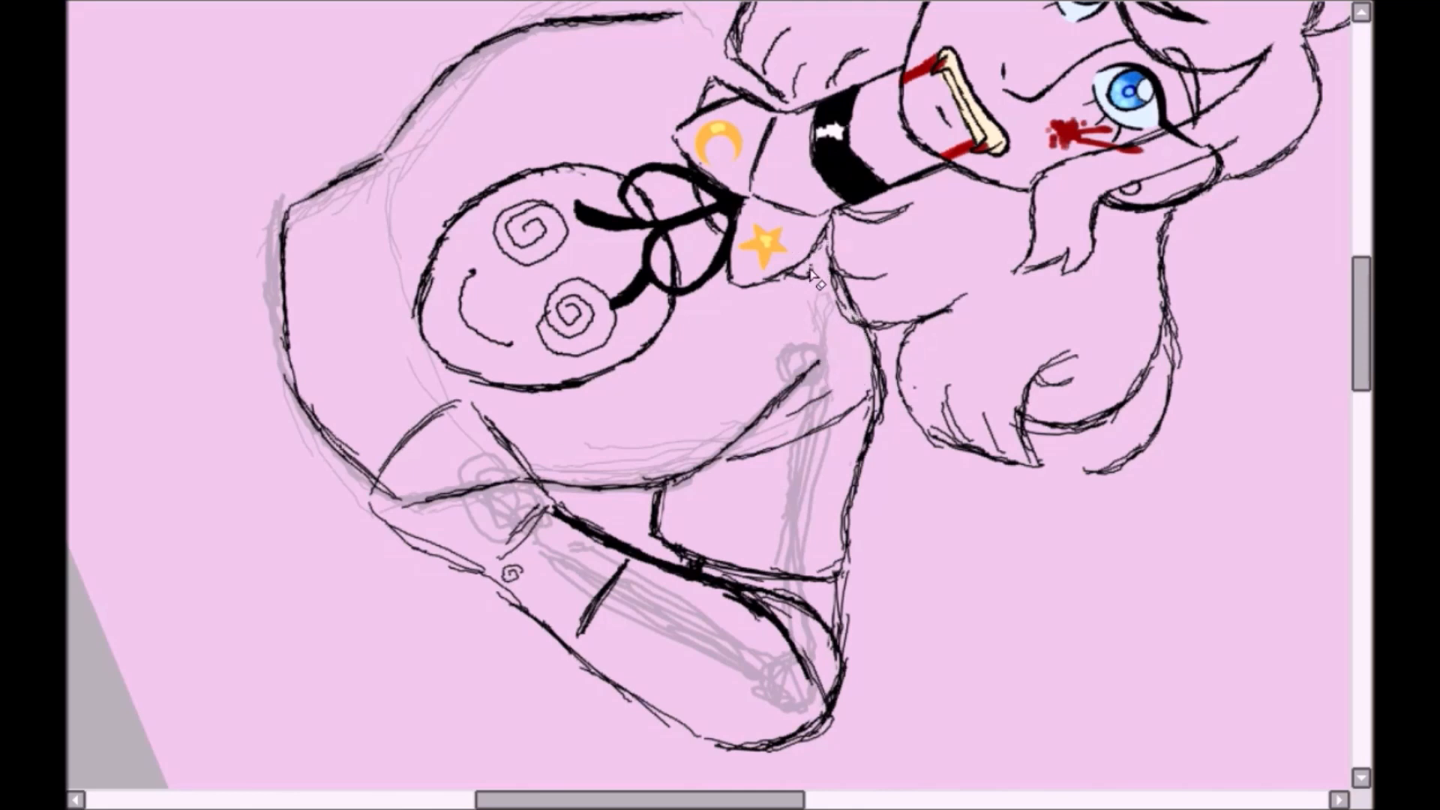
- Thicken the bent arm's outer sleeve line and hem, the collar's back edge and the shoulder seam lines
mouse_move(831, 219)
left_mouse_down()
mouse_move(878, 352)
mouse_move(847, 561)
left_mouse_up()
mouse_move(839, 576)
left_mouse_down()
mouse_move(834, 631)
mouse_move(721, 562)
left_mouse_up()
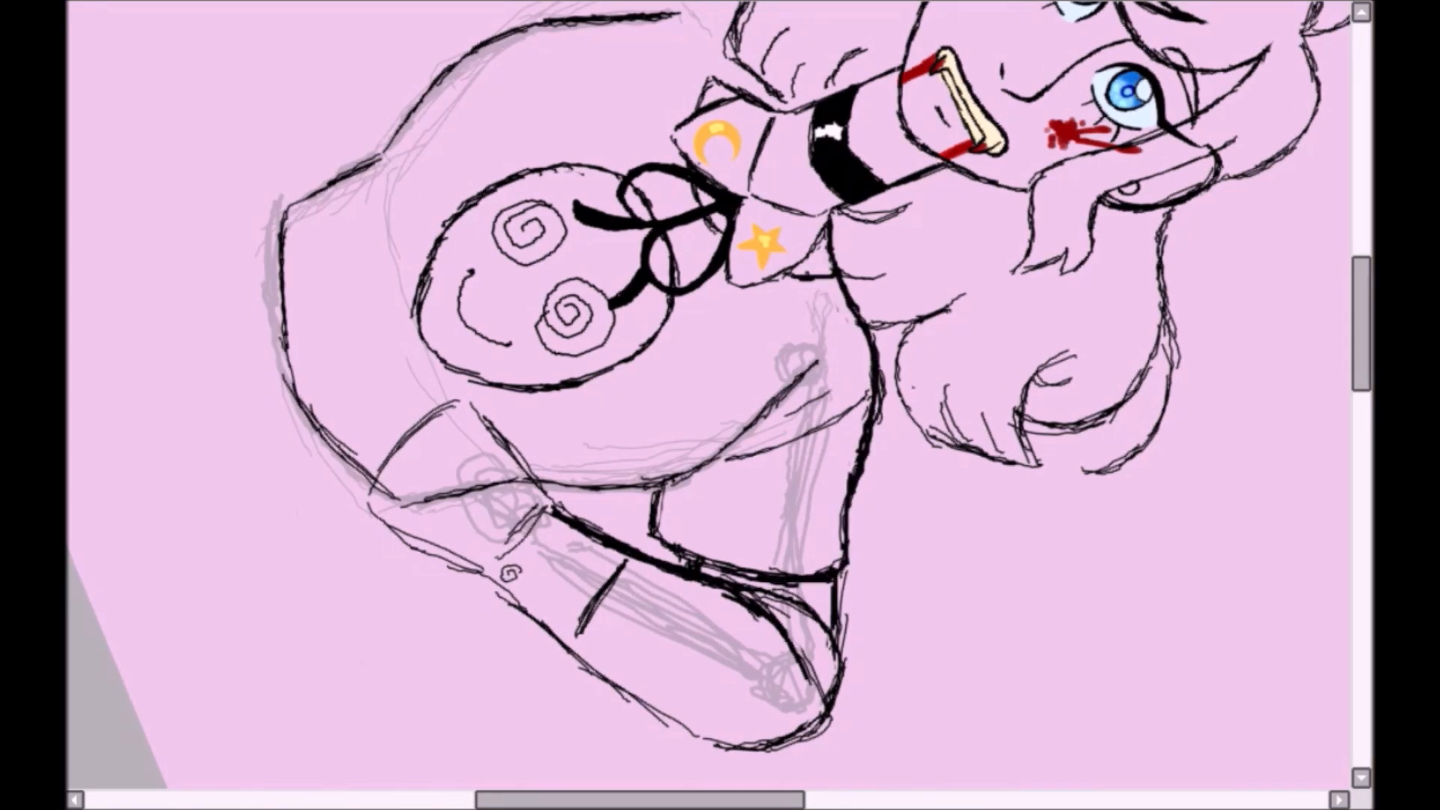
key("Home")
left_click_drag(598, 220, 620, 277)
mouse_move(711, 259)
left_mouse_down()
mouse_move(769, 456)
mouse_move(721, 585)
left_mouse_up()
left_click_drag(766, 247, 776, 412)
left_click_drag(741, 255, 756, 356)
- Thicken the lower edge of the bent forearm and the cuff line at the wrist
scroll(764, 375, "down", 1)
mouse_move(783, 597)
left_mouse_down()
mouse_move(915, 540)
mouse_move(1051, 435)
left_mouse_up()
left_click_drag(751, 519, 777, 594)
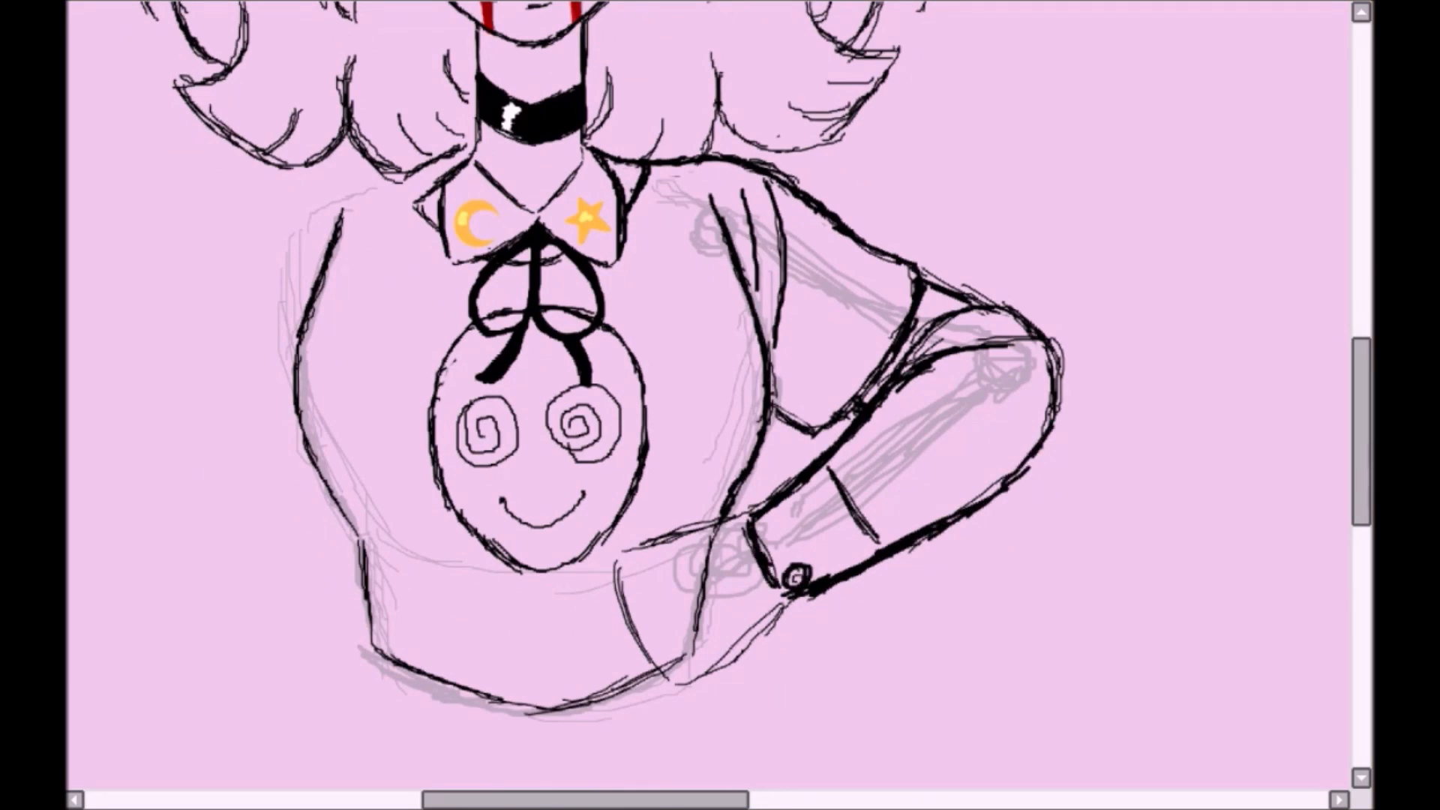
- Draw the hand on the hip with separate fingers, joined to the cuff, and shift the fingers slightly away from the wrist
scroll(925, 310, "down", 1)
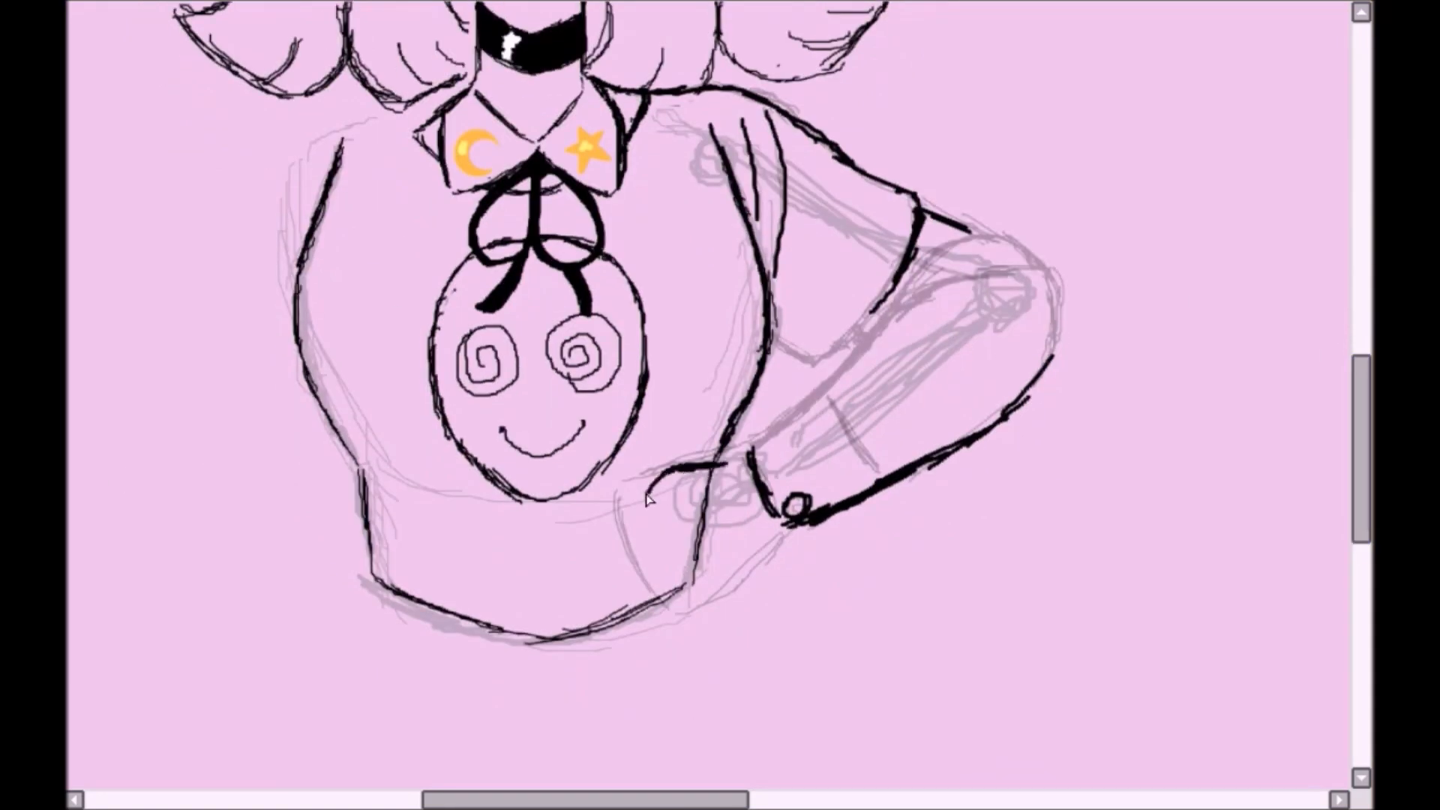
left_click_drag(619, 501, 586, 564)
left_click_drag(577, 594, 659, 570)
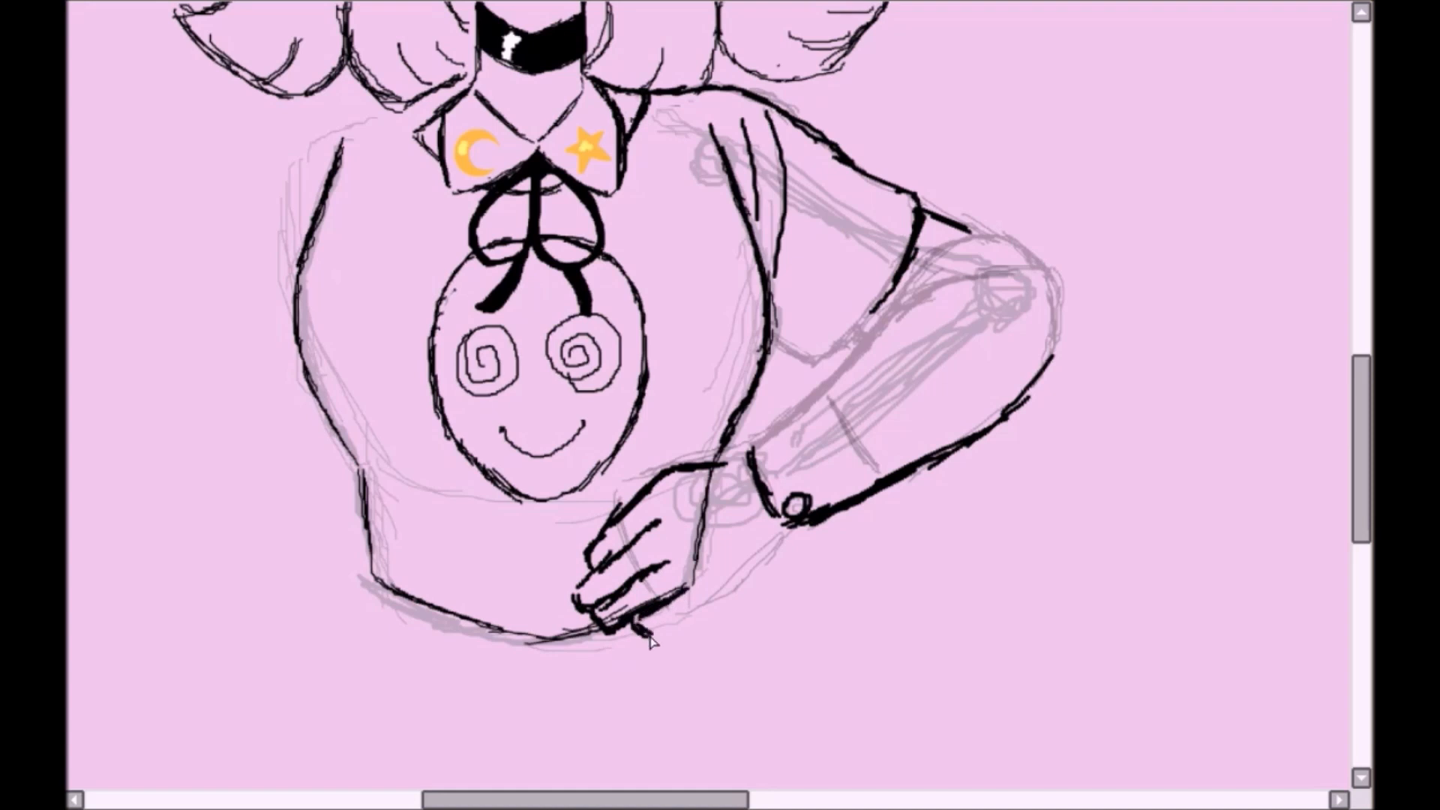
left_click_drag(660, 456, 734, 458)
key("ctrl+t")
left_click_drag(583, 637, 560, 640)
key("Return")
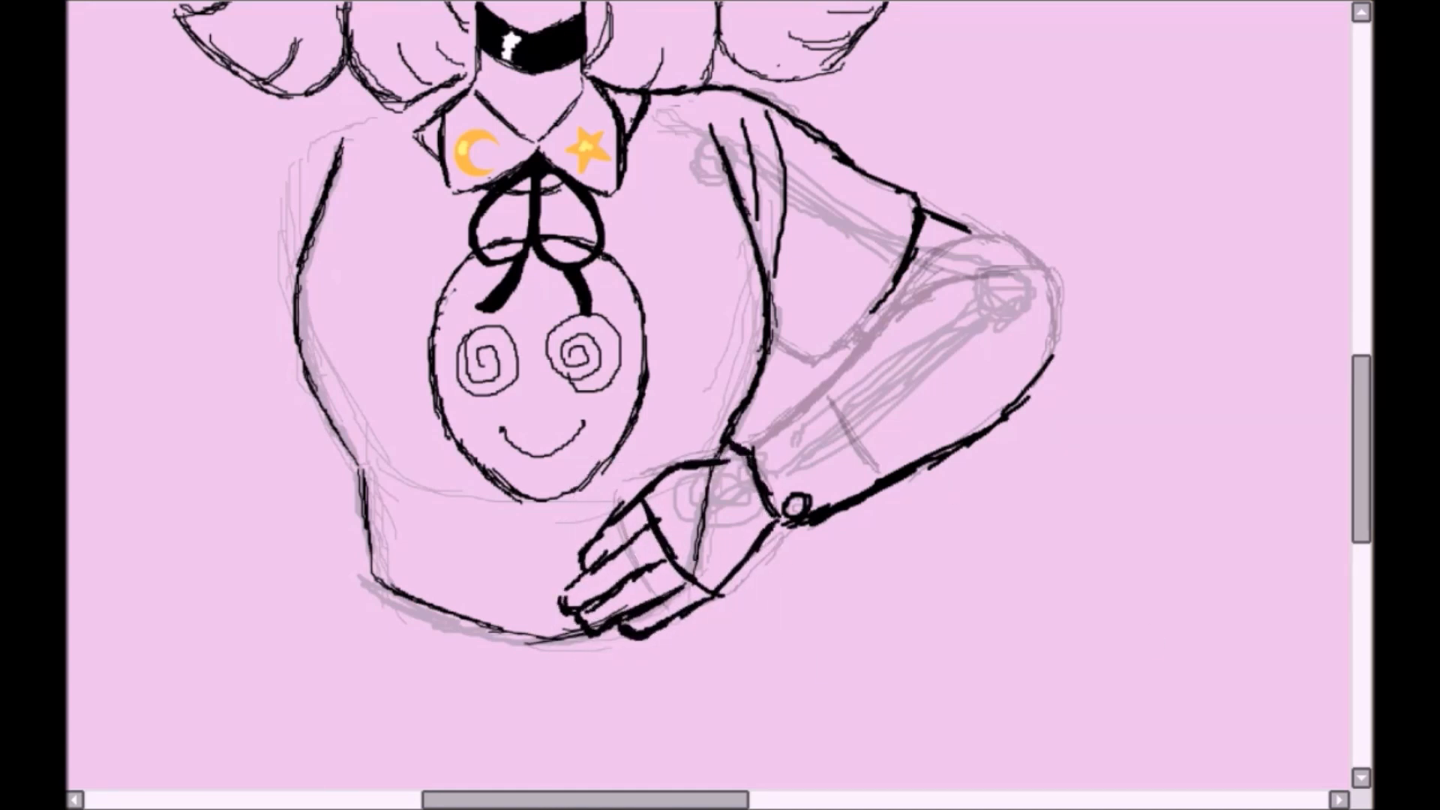
- Thicken the torso's side contour from the chest down to the waist on the side without the arm
scroll(707, 450, "down", 3)
scroll(595, 517, "up", 3)
scroll(708, 394, "down", 1)
mouse_move(442, 225)
left_mouse_down()
mouse_move(409, 405)
mouse_move(480, 611)
left_mouse_up()
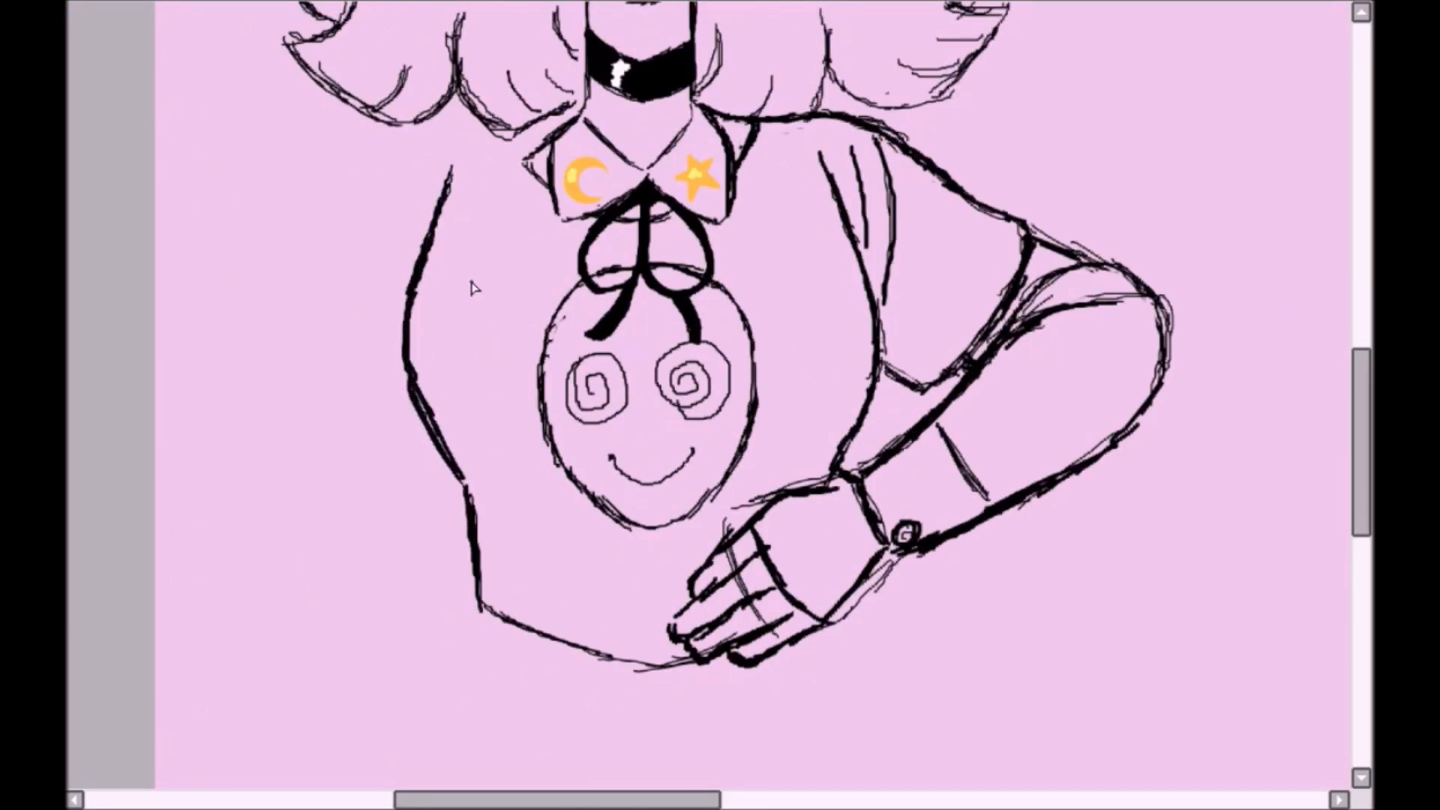
- Mirror the view, select the torso outline and transform it slightly narrower and shorter
scroll(701, 406, "down", 3)
scroll(703, 191, "up", 2)
key("h")
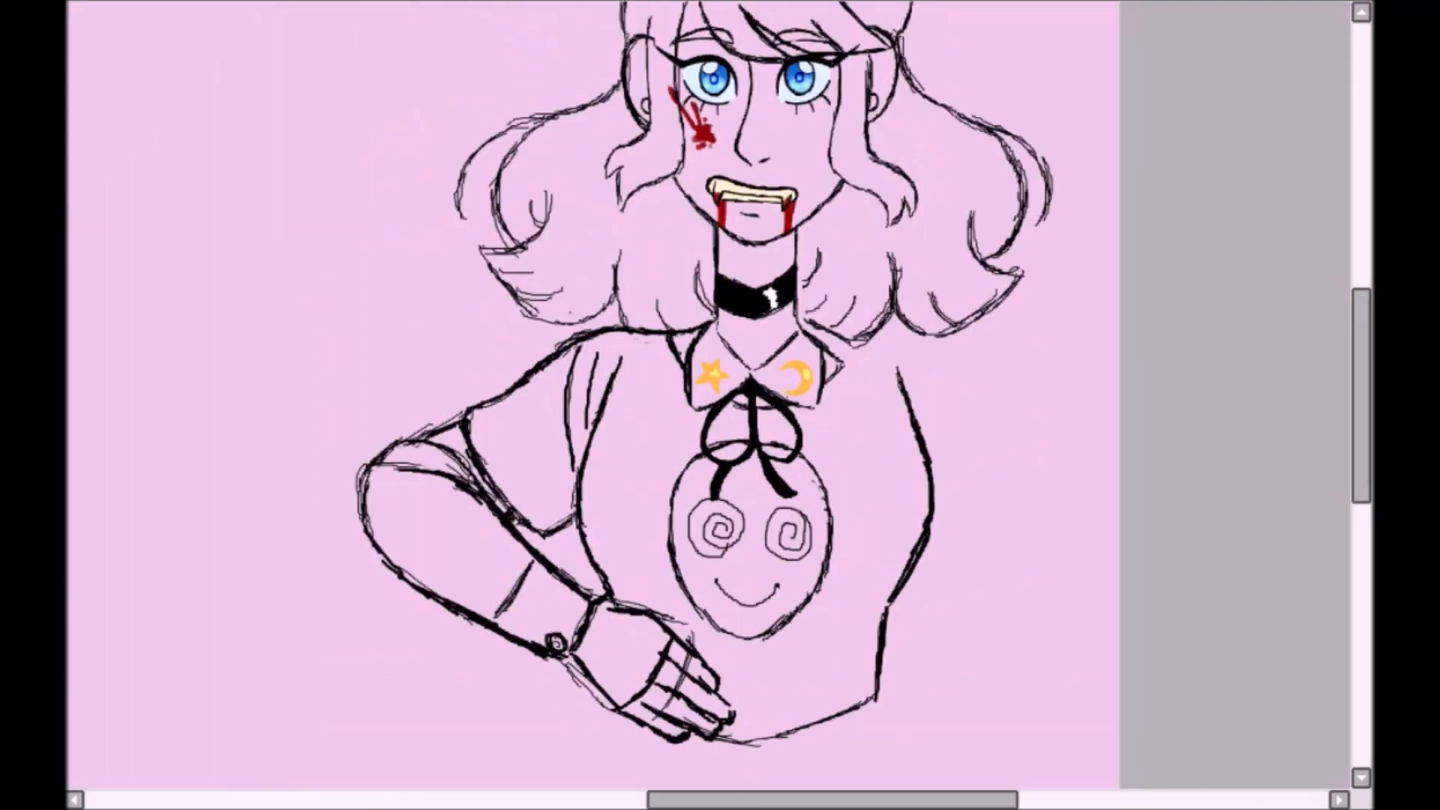
mouse_move(582, 545)
left_mouse_down()
mouse_move(820, 363)
mouse_move(644, 570)
mouse_move(645, 555)
left_mouse_up()
scroll(964, 418, "down", 2)
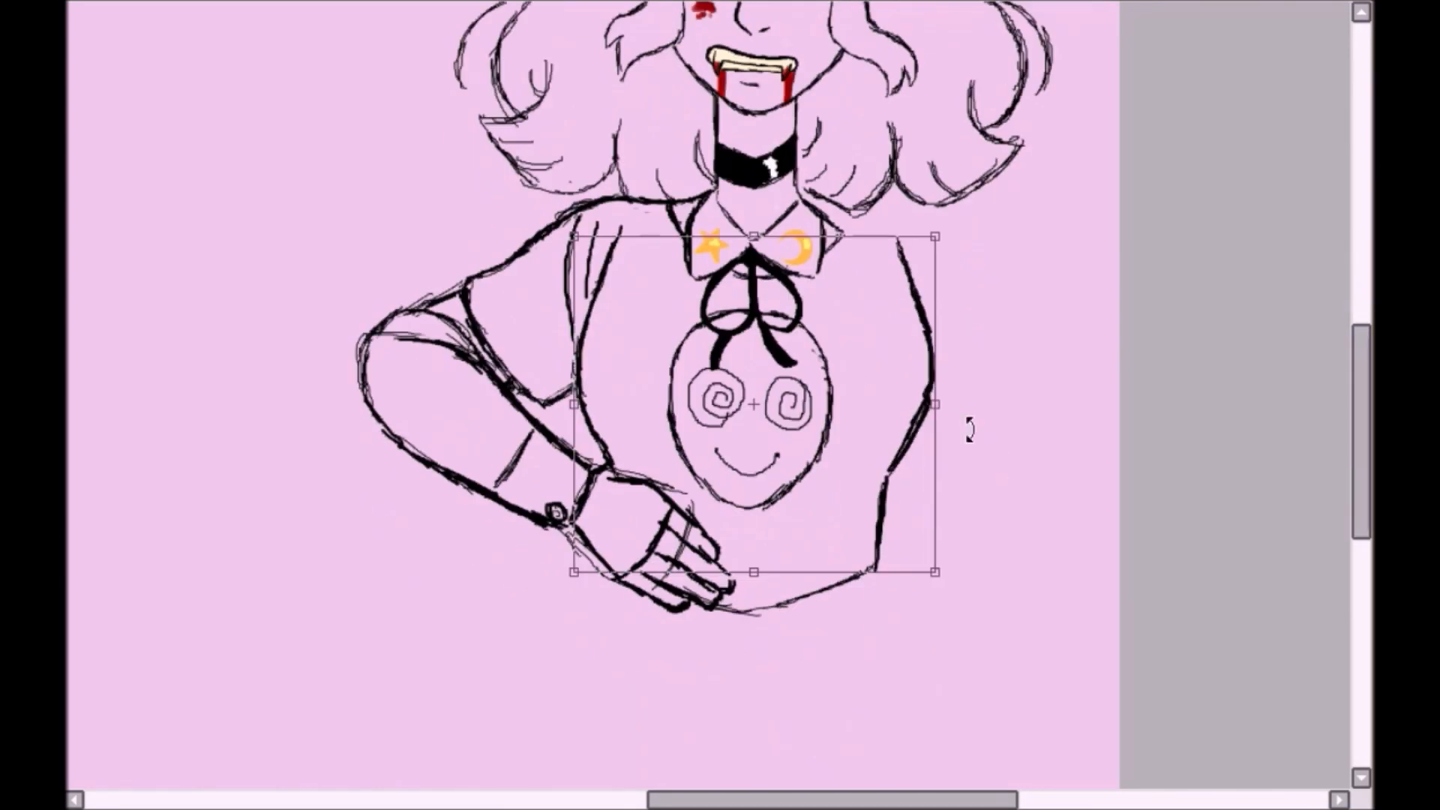
key("ctrl+t")
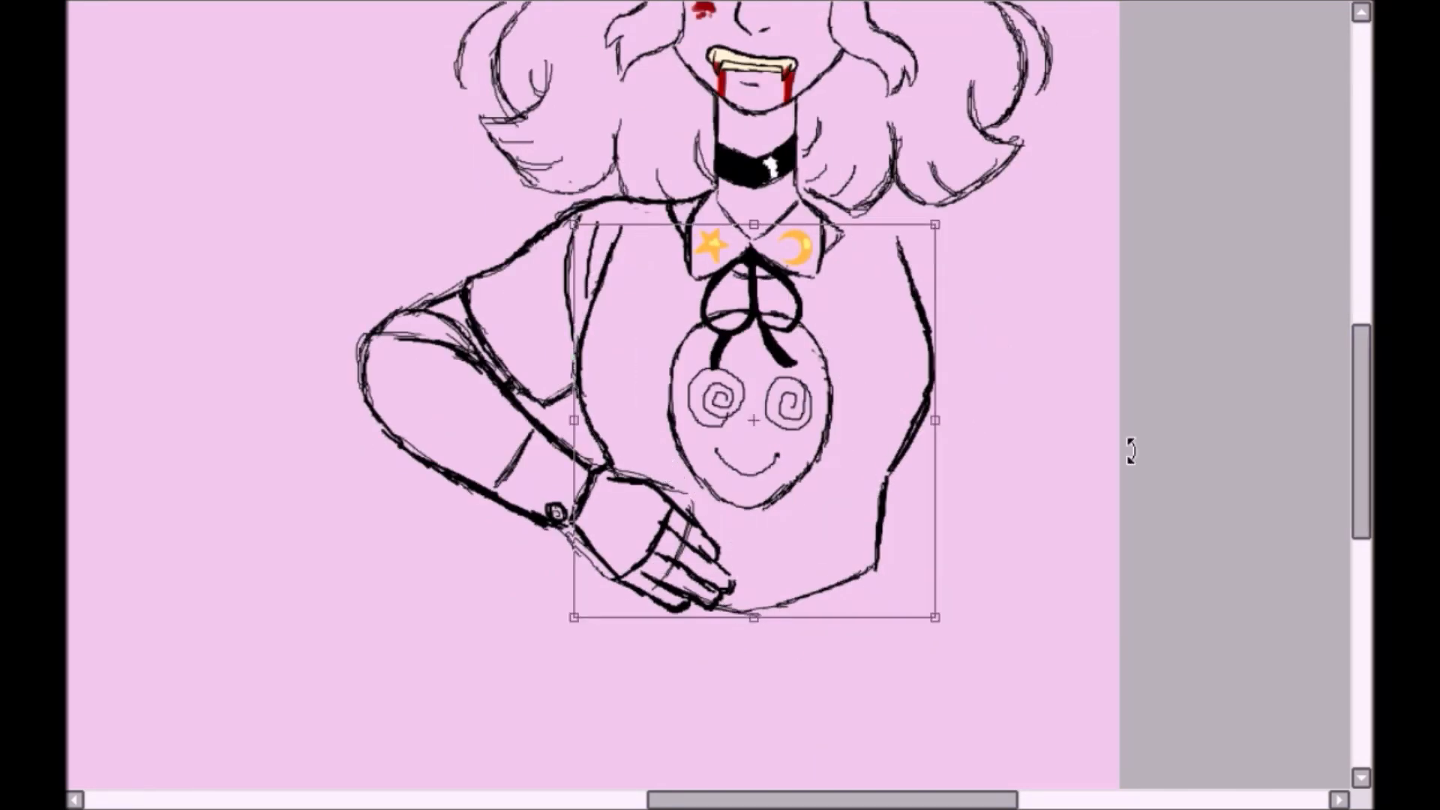
left_click_drag(935, 420, 925, 418)
left_click_drag(751, 618, 756, 593)
key("Return")
key("ctrl+d")
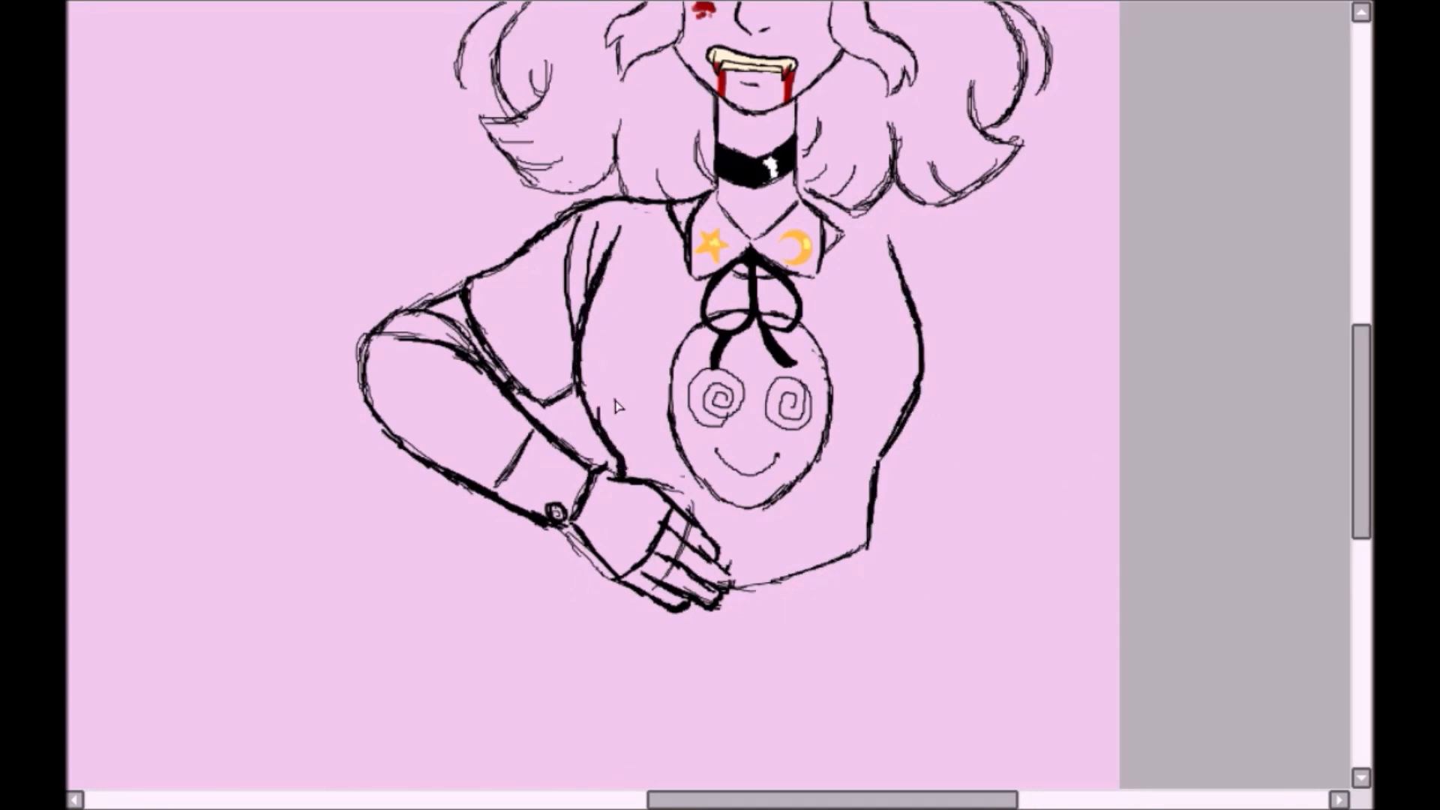
- Thicken the curved hair strands beside the neck above the collar's star
left_click_drag(1365, 402, 1371, 327)
scroll(695, 385, "up", 3)
mouse_move(696, 384)
left_mouse_down()
mouse_move(676, 465)
mouse_move(731, 561)
left_mouse_up()
mouse_move(451, 371)
left_mouse_down()
mouse_move(430, 525)
mouse_move(501, 603)
mouse_move(465, 529)
left_mouse_up()
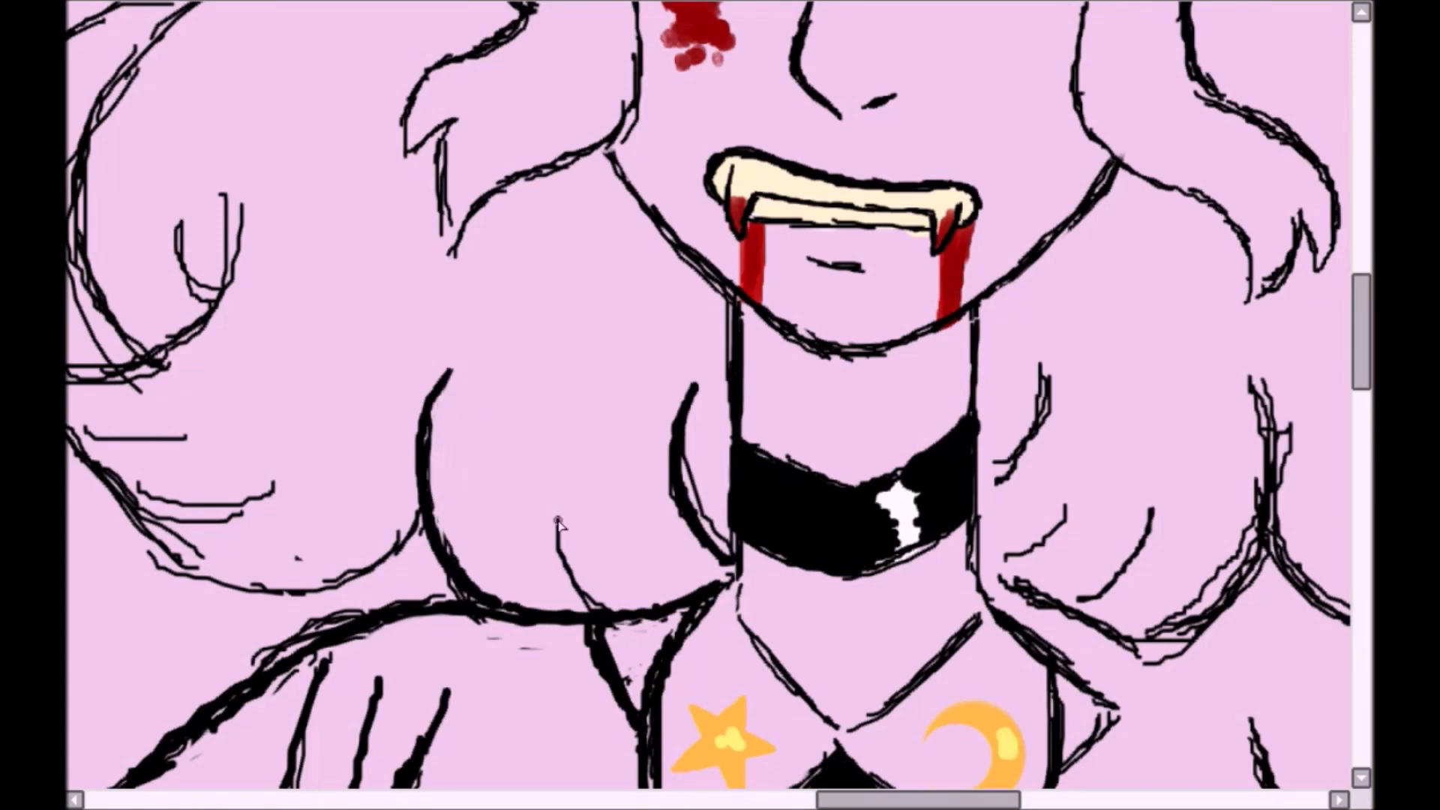
left_click_drag(553, 534, 618, 608)
left_click_drag(565, 517, 582, 549)
- Thicken the curved hair strands beside the neck above the collar's moon
left_click_drag(1041, 358, 977, 489)
mouse_move(981, 556)
left_mouse_down()
mouse_move(1016, 582)
mouse_move(1250, 564)
left_mouse_up()
left_click_drag(1251, 381, 1267, 522)
left_click_drag(1251, 525, 1173, 592)
left_click_drag(1064, 506, 1005, 559)
left_click_drag(1149, 511, 1078, 599)
scroll(704, 405, "down", 3)
scroll(705, 405, "up", 1)
- Sketch grey guide lines below the waist for the hips, the pelvis curve and the outer thighs
left_click_drag(1360, 443, 1361, 502)
left_click_drag(587, 373, 561, 444)
left_click_drag(531, 461, 796, 608)
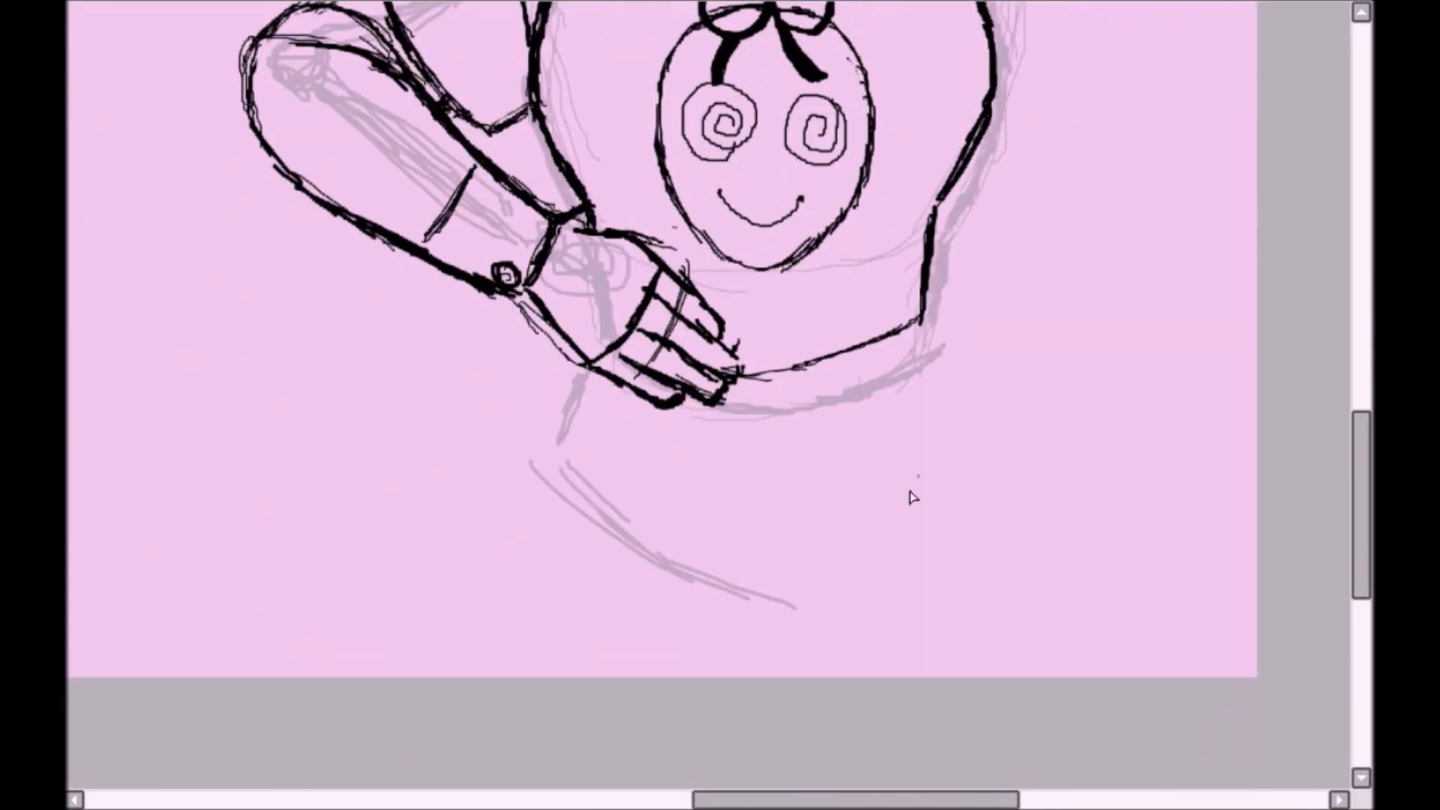
left_click_drag(930, 334, 983, 412)
left_click_drag(986, 451, 816, 615)
left_click_drag(802, 615, 772, 680)
left_click_drag(574, 409, 551, 675)
left_click_drag(566, 381, 544, 675)
left_click_drag(821, 616, 816, 677)
left_click_drag(954, 353, 977, 420)
- Mirror the view and rework the grey hip guides, adding inner and outer thigh lines down to the canvas edge
key("h")
mouse_move(438, 418)
left_mouse_down()
mouse_move(418, 448)
mouse_move(399, 678)
left_mouse_up()
mouse_move(600, 598)
left_mouse_down()
mouse_move(598, 678)
mouse_move(611, 581)
mouse_move(602, 678)
left_mouse_up()
left_click_drag(632, 605, 647, 678)
left_click_drag(434, 463, 497, 531)
left_click_drag(548, 566, 628, 606)
mouse_move(626, 599)
left_mouse_down()
mouse_move(621, 678)
mouse_move(666, 677)
left_mouse_up()
mouse_move(847, 465)
left_mouse_down()
mouse_move(861, 665)
mouse_move(898, 678)
left_mouse_up()
left_click_drag(874, 525, 880, 678)
left_click_drag(879, 584, 882, 678)
left_click_drag(890, 536, 903, 678)
left_click_drag(654, 639, 668, 678)
left_click_drag(609, 604, 623, 594)
- Sketch a grey guide for the straight hanging arm, ending in a small oval for the hand
scroll(656, 645, "down", 2)
left_click_drag(525, 388, 496, 702)
left_click_drag(489, 701, 487, 739)
scroll(558, 712, "up", 2)
- Outline the trousers in black along both outer hips and the inner legs
scroll(517, 420, "up", 2)
mouse_move(544, 405)
left_mouse_down()
mouse_move(492, 467)
mouse_move(476, 758)
left_mouse_up()
left_click_drag(491, 534, 474, 754)
left_click_drag(547, 401, 484, 529)
mouse_move(683, 686)
left_mouse_down()
mouse_move(688, 759)
mouse_move(720, 746)
mouse_move(729, 759)
left_mouse_up()
left_click_drag(885, 450, 954, 761)
- Draw the trouser waistband and the fly with a small round button
mouse_move(551, 404)
left_mouse_down()
mouse_move(683, 460)
mouse_move(697, 681)
left_mouse_up()
left_click_drag(712, 471, 701, 678)
left_click_drag(685, 474, 692, 473)
scroll(690, 487, "down", 2)
scroll(615, 285, "up", 2)
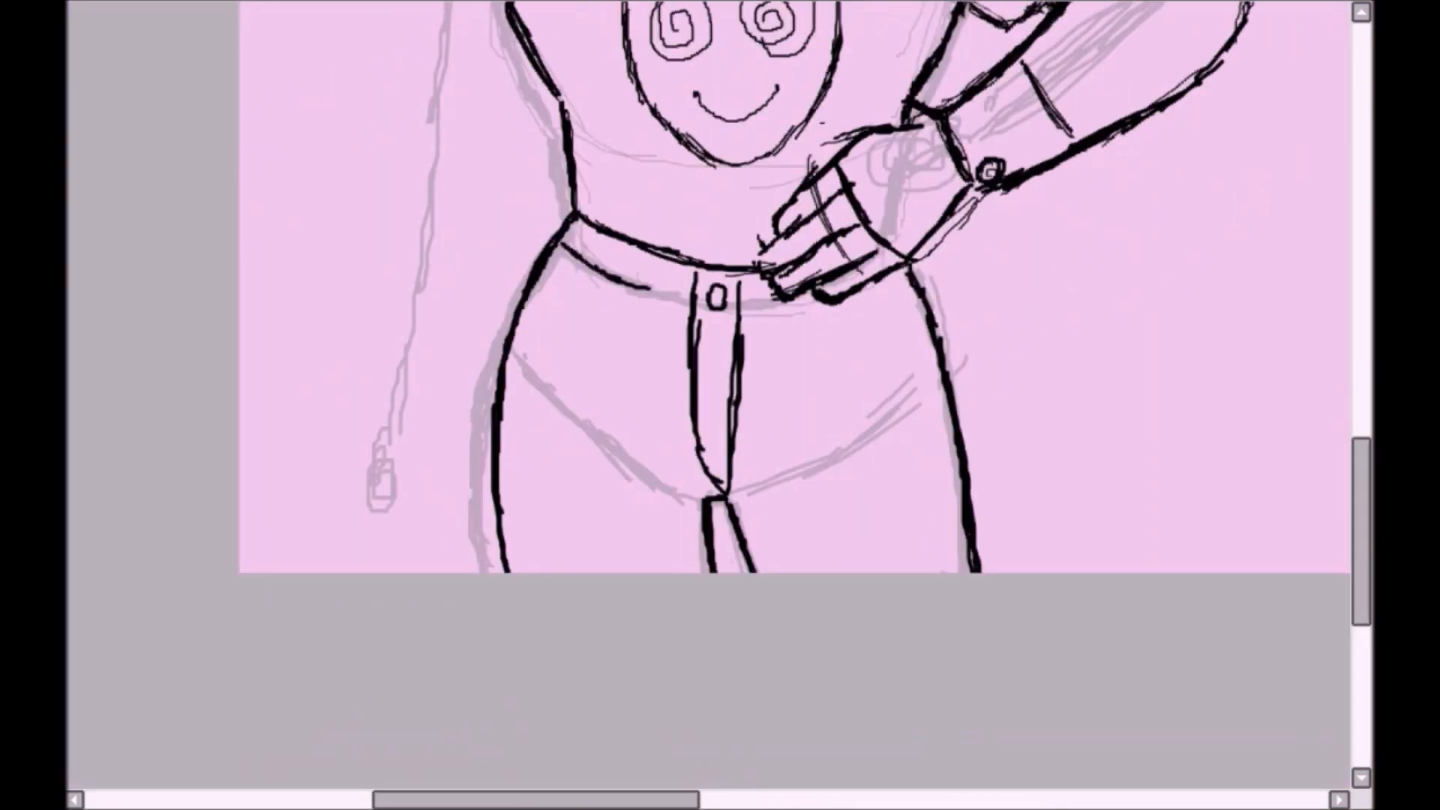
- Add short vertical marks along the waistband and draw the pocket lines on both hips
left_click_drag(645, 257, 651, 286)
left_click_drag(752, 283, 756, 307)
left_click_drag(769, 281, 774, 309)
left_click_drag(618, 283, 587, 367)
left_click_drag(579, 384, 506, 435)
left_click_drag(835, 307, 959, 479)
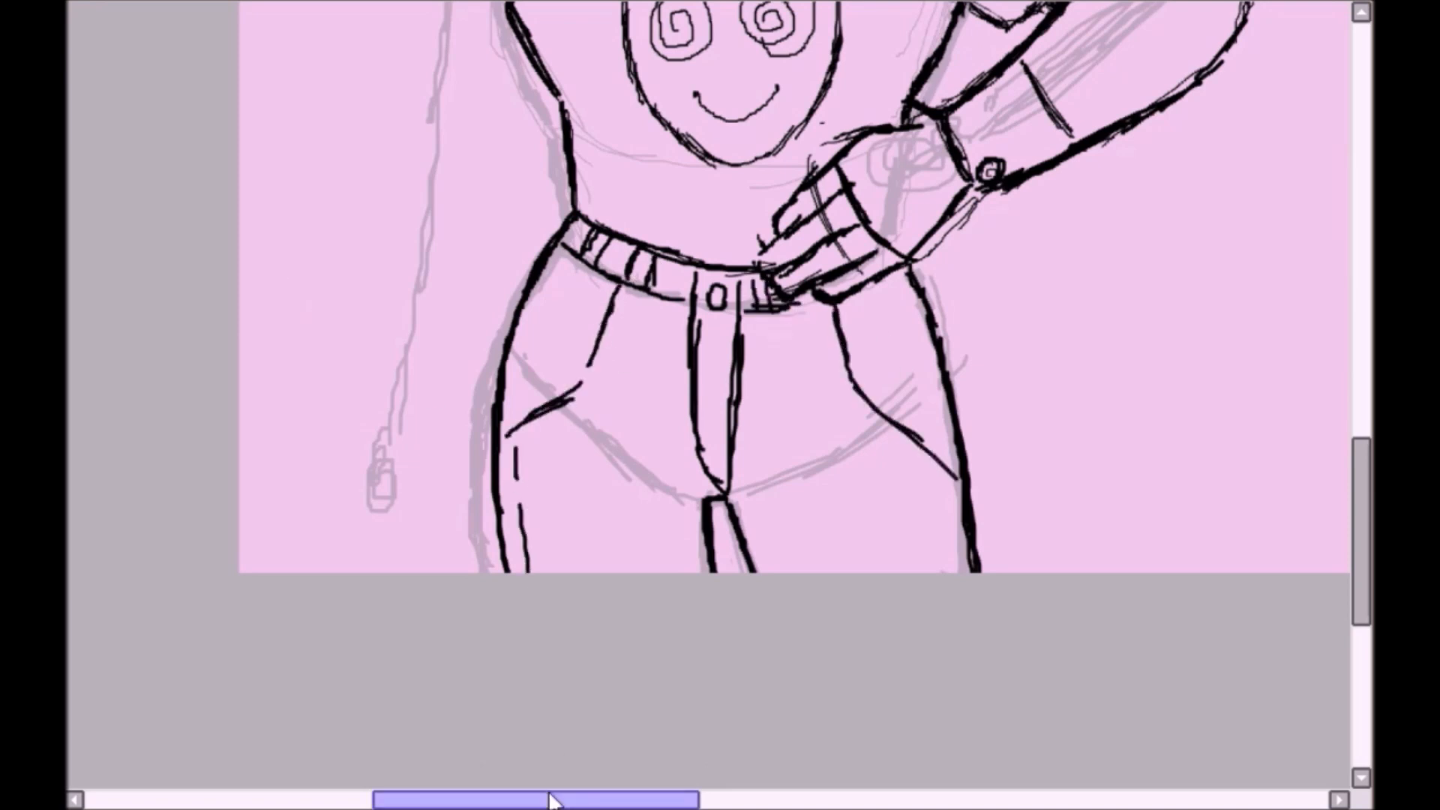
- Draw crease lines across the tops of both thighs beneath the fly
mouse_move(576, 511)
left_mouse_down()
mouse_move(875, 470)
mouse_move(701, 498)
left_mouse_up()
left_click_drag(714, 492, 903, 511)
left_click_drag(856, 474, 943, 506)
- Mirror the view and outline the hanging arm's shoulder and short sleeve, closing it with a hem
left_click_drag(1365, 490, 1364, 292)
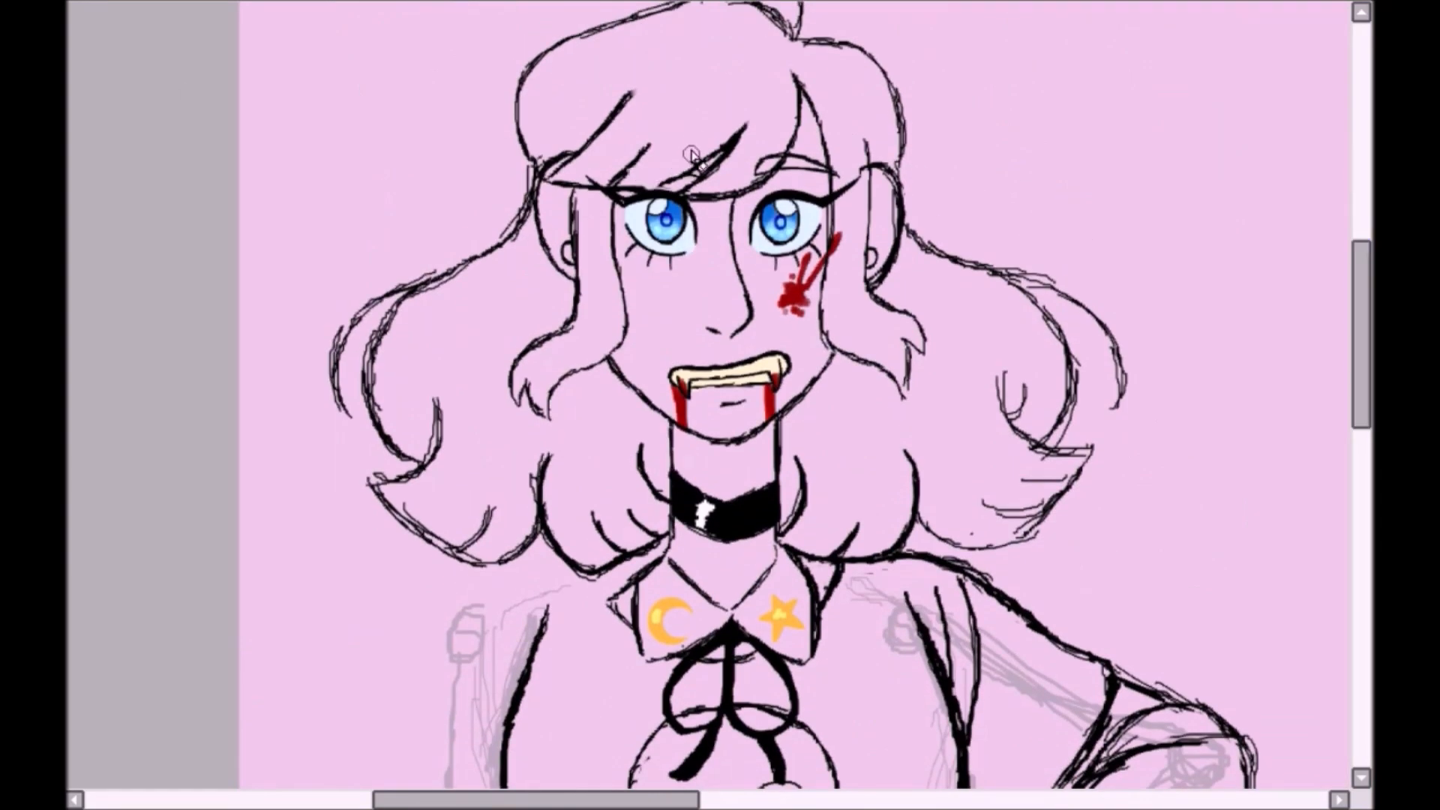
left_click_drag(1362, 334, 1361, 463)
key("h")
scroll(709, 394, "down", 1)
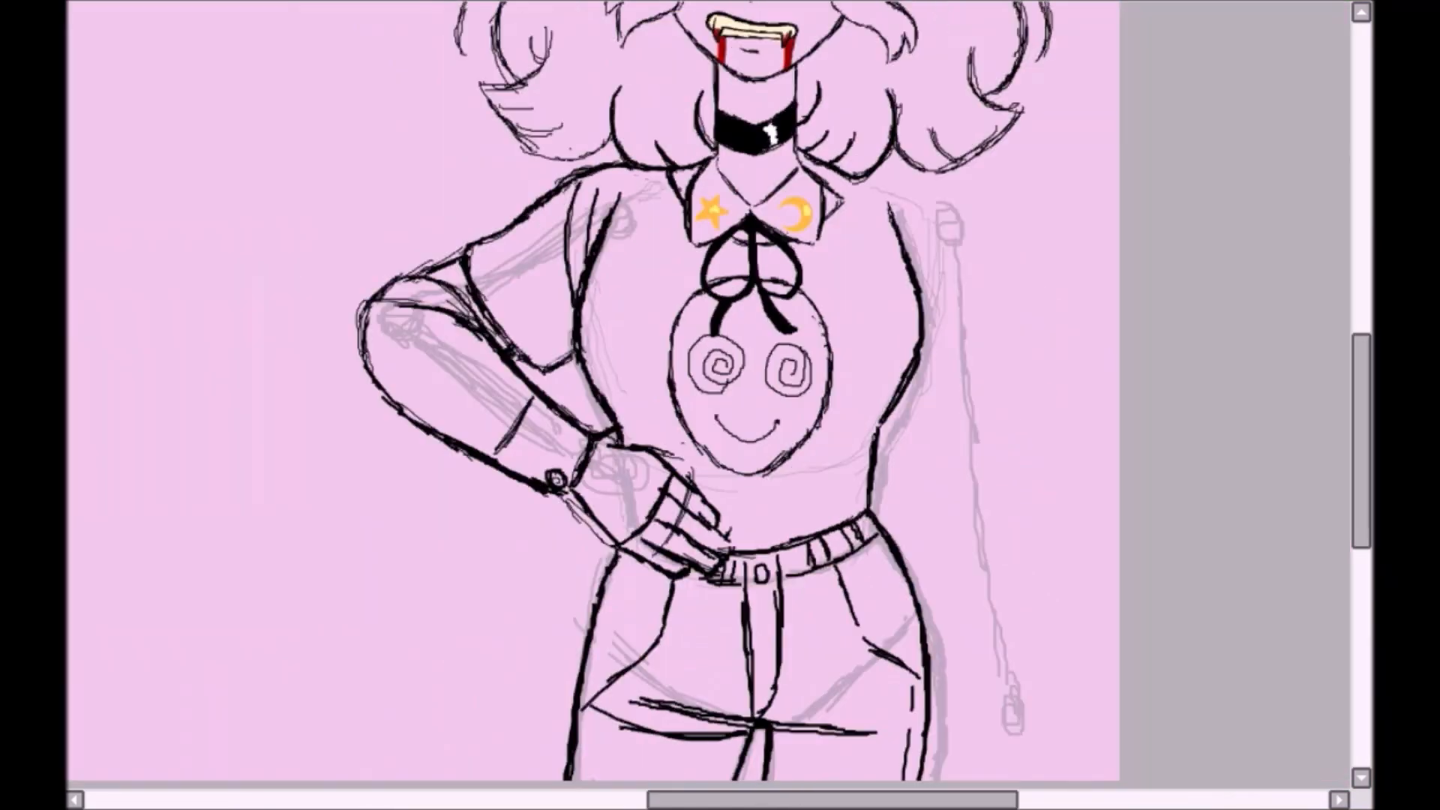
left_click_drag(816, 179, 927, 192)
left_click_drag(909, 187, 987, 322)
left_click_drag(984, 264, 1000, 464)
left_click_drag(897, 406, 908, 473)
left_click_drag(909, 476, 1000, 471)
- Outline the hanging arm below the sleeve and close it off at the wrist near the canvas edge
left_click_drag(1362, 443, 1362, 494)
left_click_drag(1002, 272, 1031, 410)
left_click_drag(990, 188, 1037, 391)
left_click_drag(1029, 396, 1049, 581)
left_click_drag(912, 300, 990, 591)
left_click_drag(999, 592, 1057, 576)
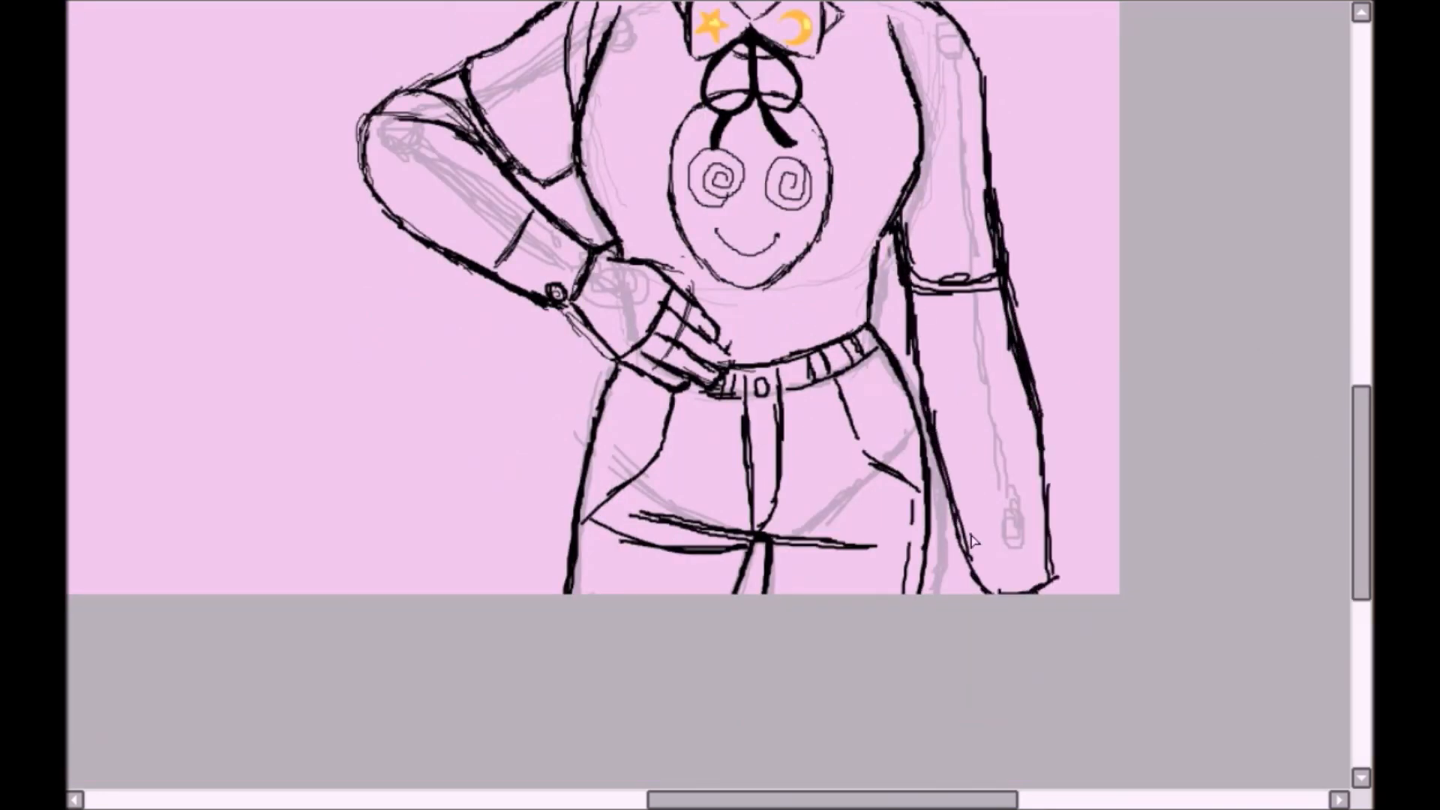
- Flare the hanging arm's sleeve outward with a wider hem and erase the former outer edge inside it
left_click_drag(1366, 474, 1366, 436)
left_click_drag(988, 249, 1038, 376)
left_click_drag(1043, 384, 946, 423)
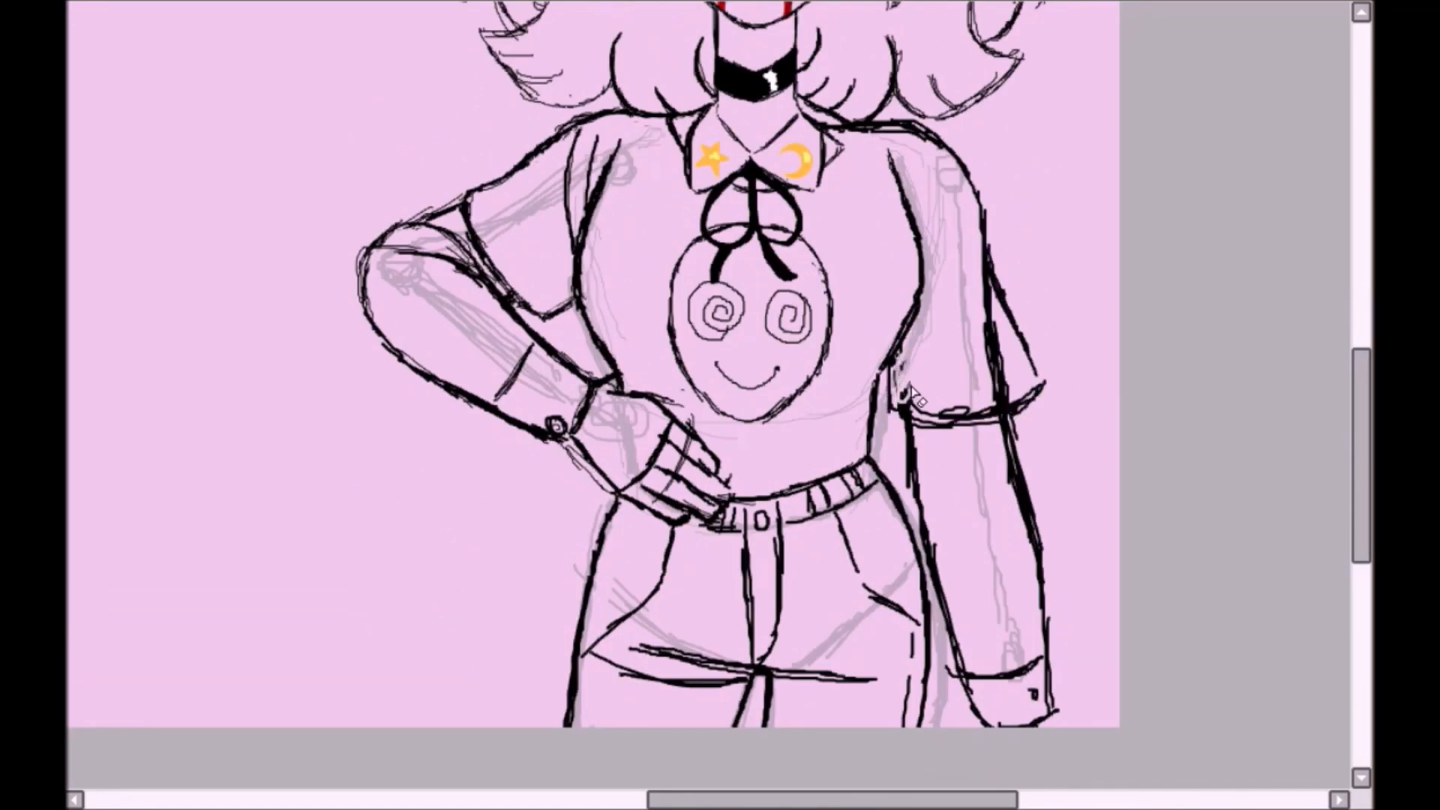
left_click_drag(990, 322, 1001, 401)
- Draw curved seam lines on the hanging arm's shoulder and a fold line down its sleeve
left_click_drag(905, 135, 921, 244)
left_click_drag(943, 147, 929, 258)
left_click_drag(960, 339, 997, 184)
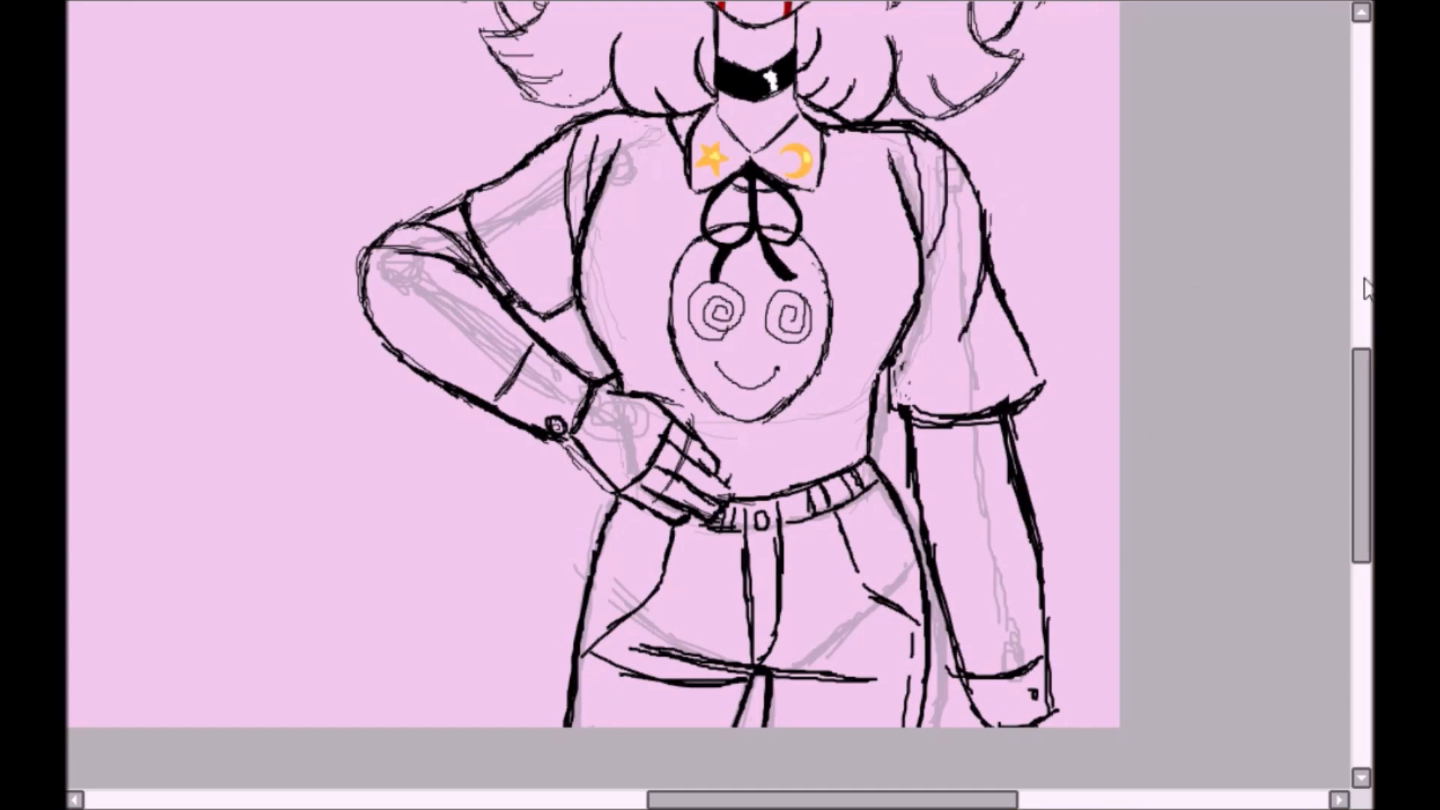
- Darken the back edge of the collar on the moon side
scroll(847, 375, "up", 3)
left_click_drag(780, 444, 840, 376)
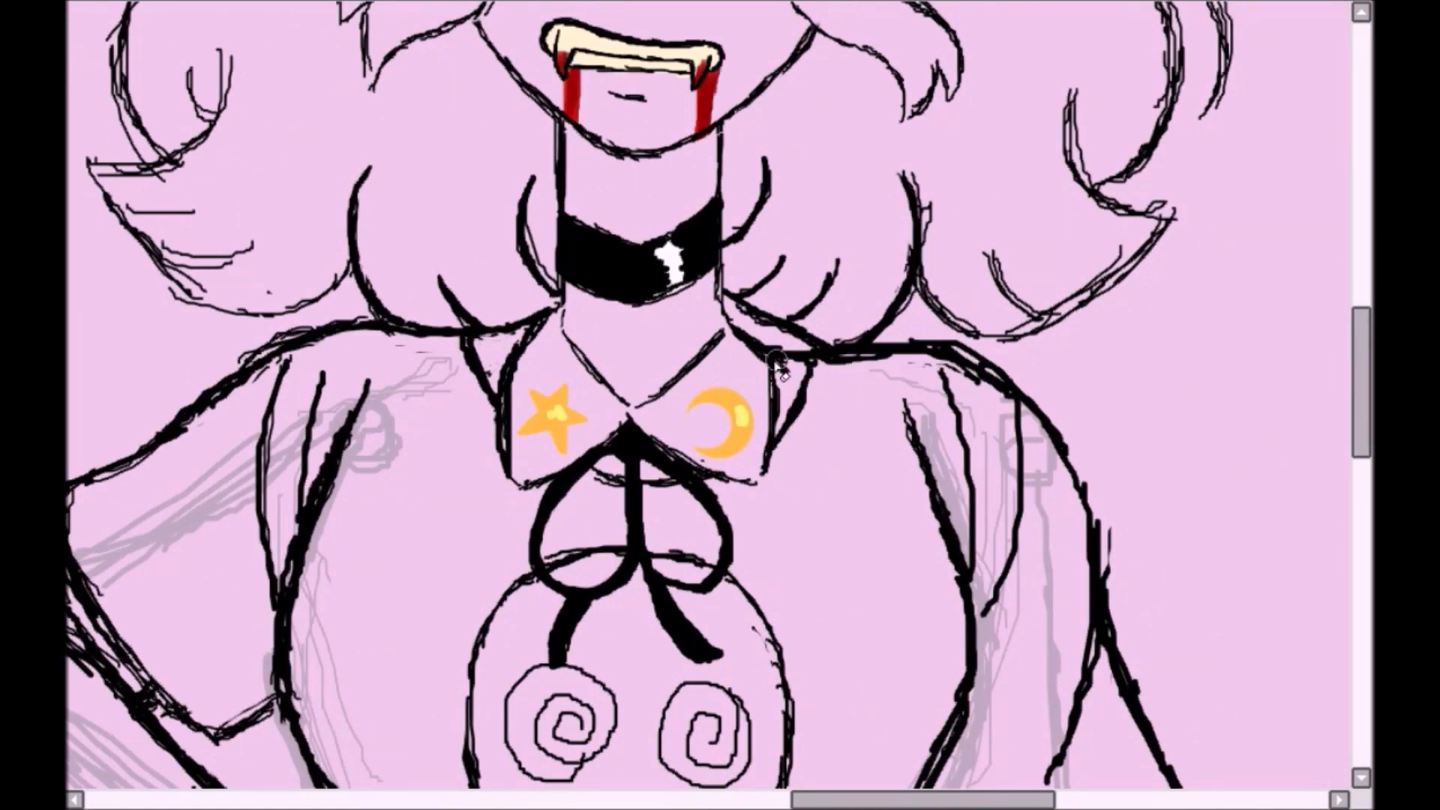
scroll(874, 395, "down", 3)
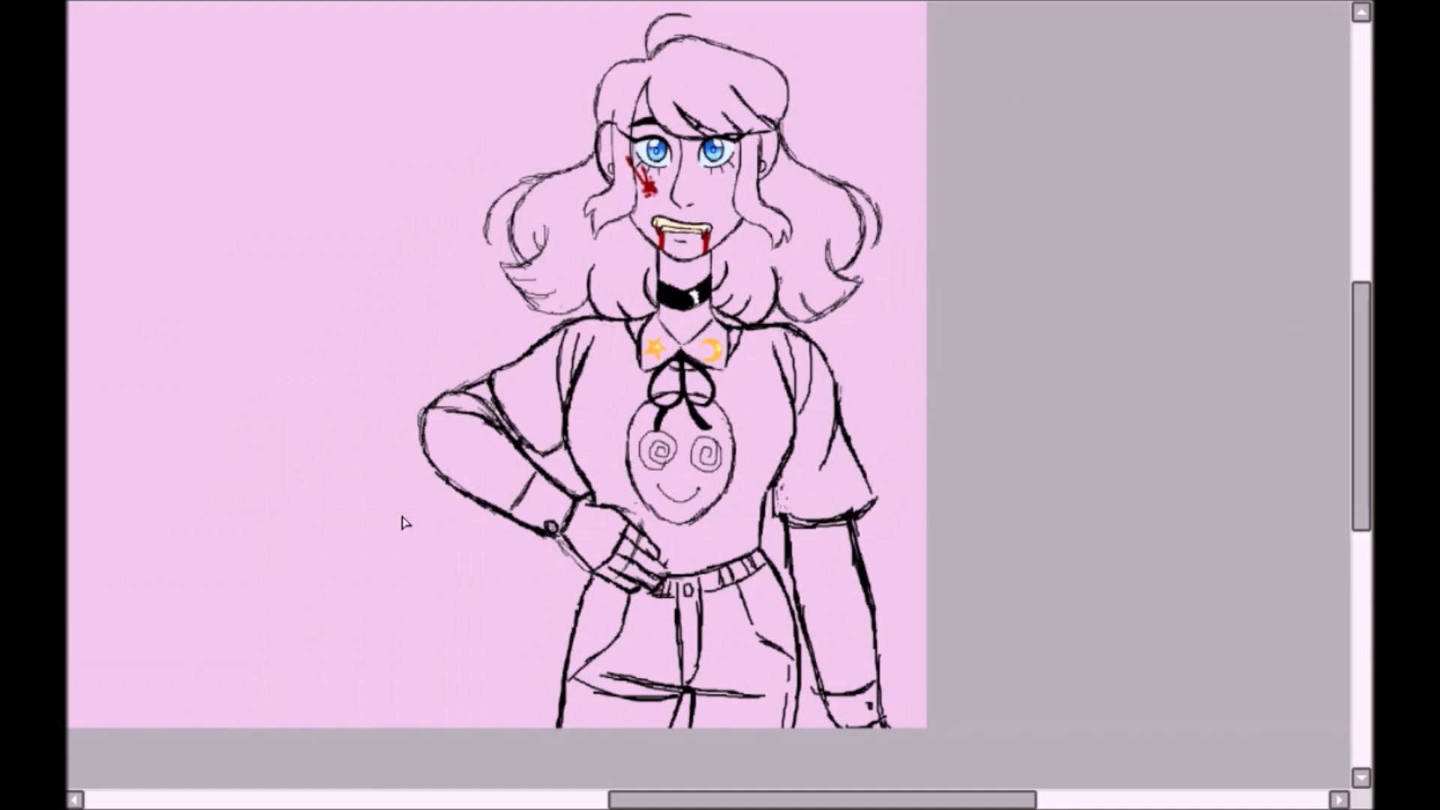
- Rework the outer hip and thigh contour below the hand resting on the hip
left_click_drag(576, 623, 559, 726)
left_click_drag(893, 738, 880, 717)
left_click_drag(592, 574, 575, 604)
left_click_drag(588, 582, 562, 667)
left_click_drag(577, 632, 556, 706)
left_click_drag(573, 652, 563, 726)
left_click_drag(576, 626, 560, 724)
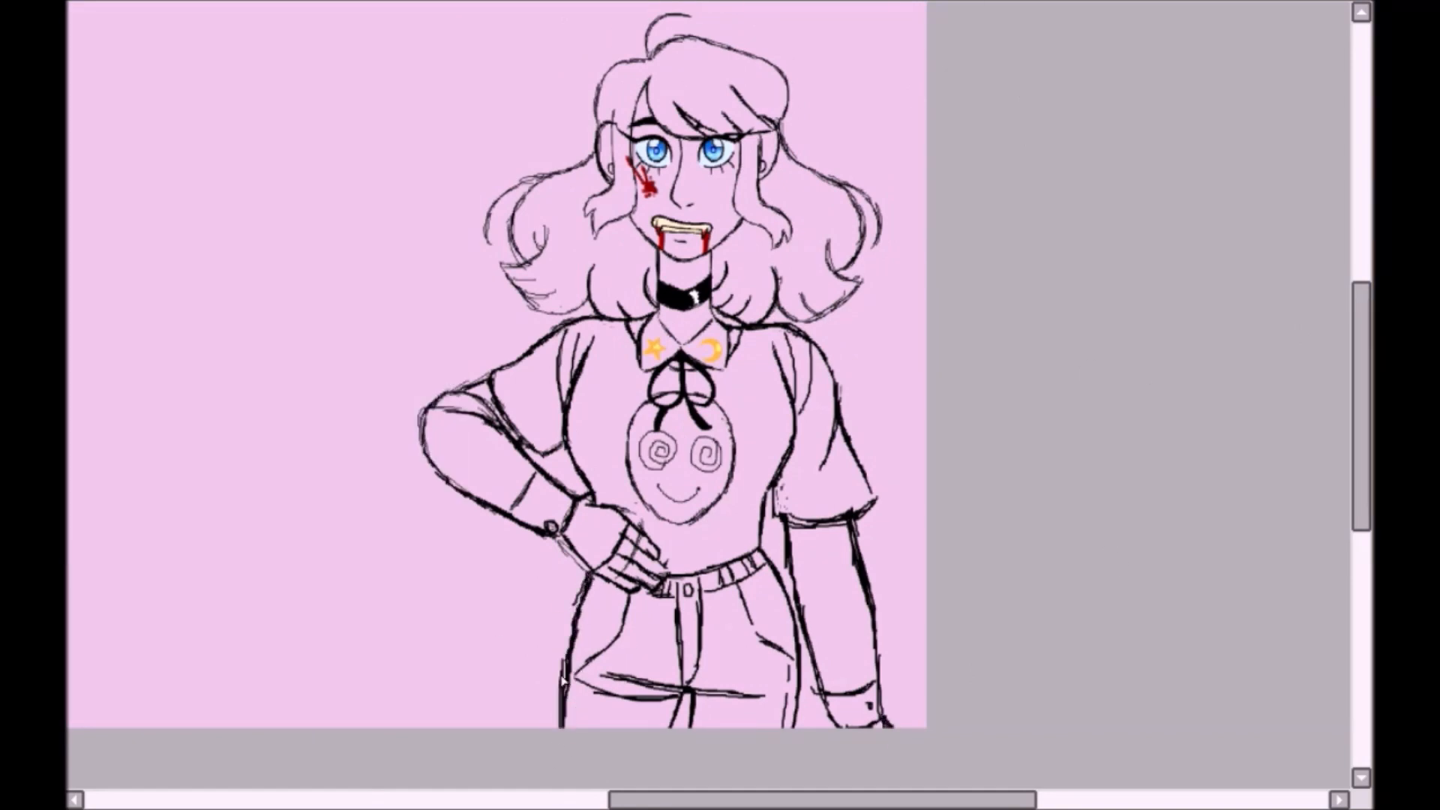
key("h")
scroll(718, 90, "up", 3)
scroll(630, 135, "down", 3)
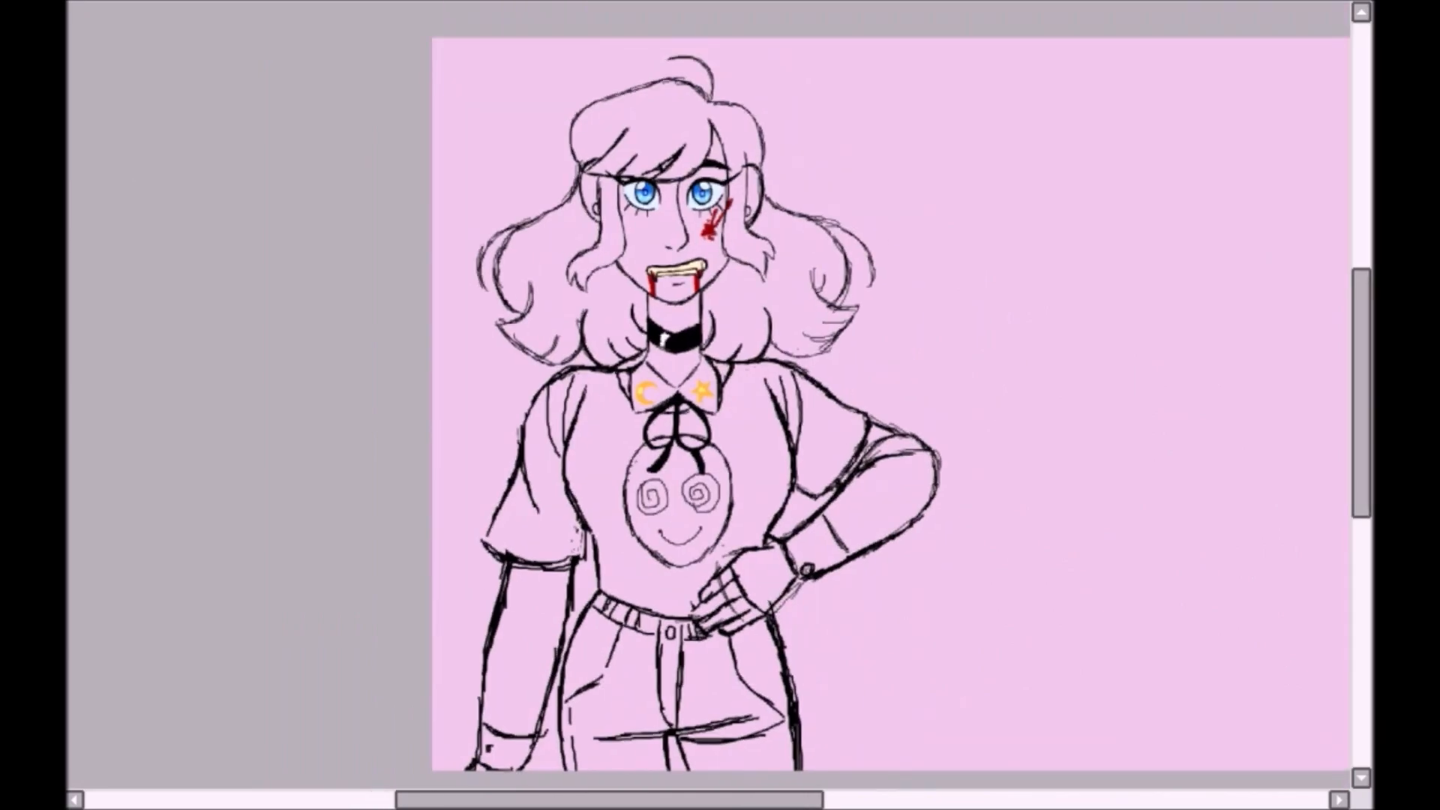
scroll(547, 322, "up", 5)
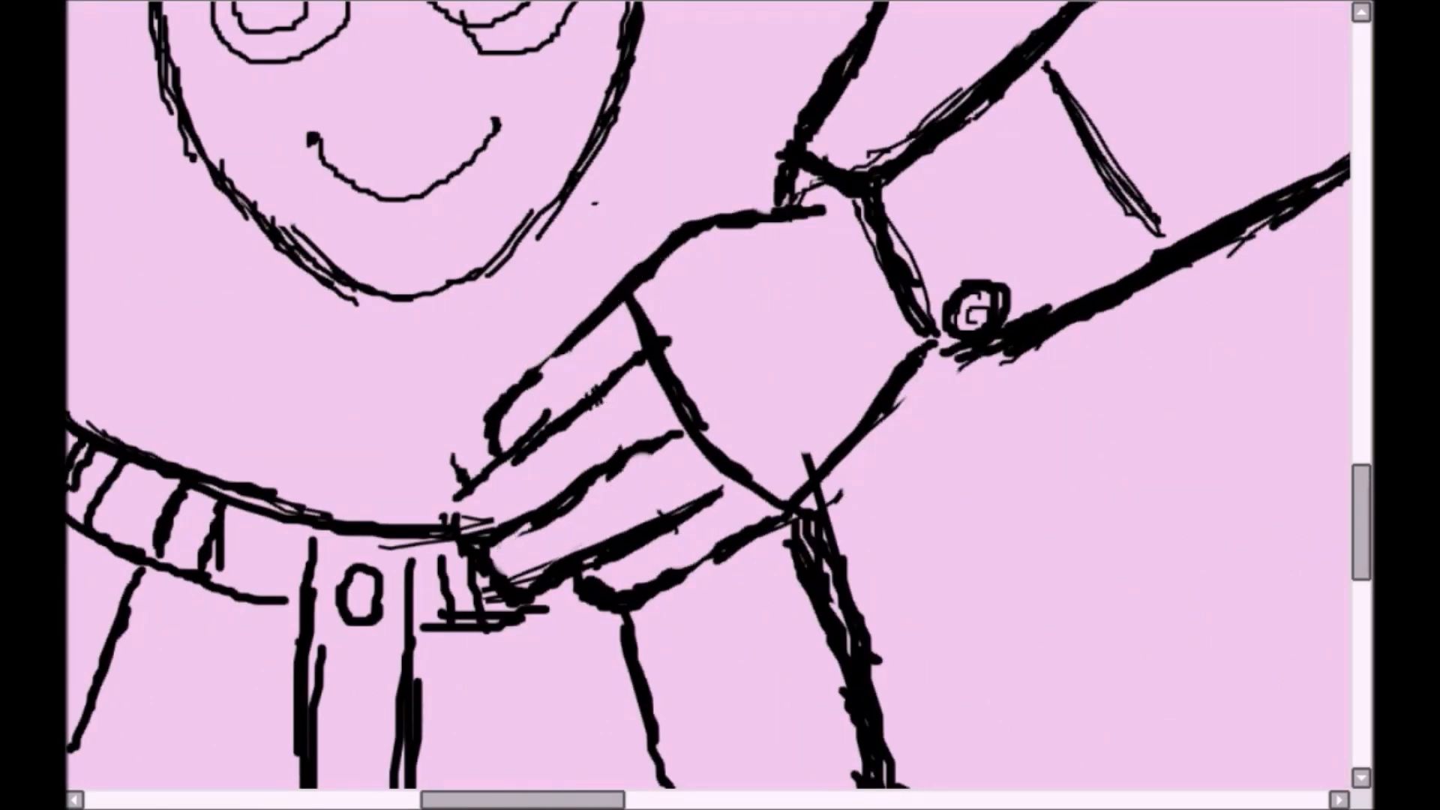
- Consult the pencil reference of the character and colour the face, ears, neck and hip hand in a peach skin tone
scroll(810, 473, "down", 5)
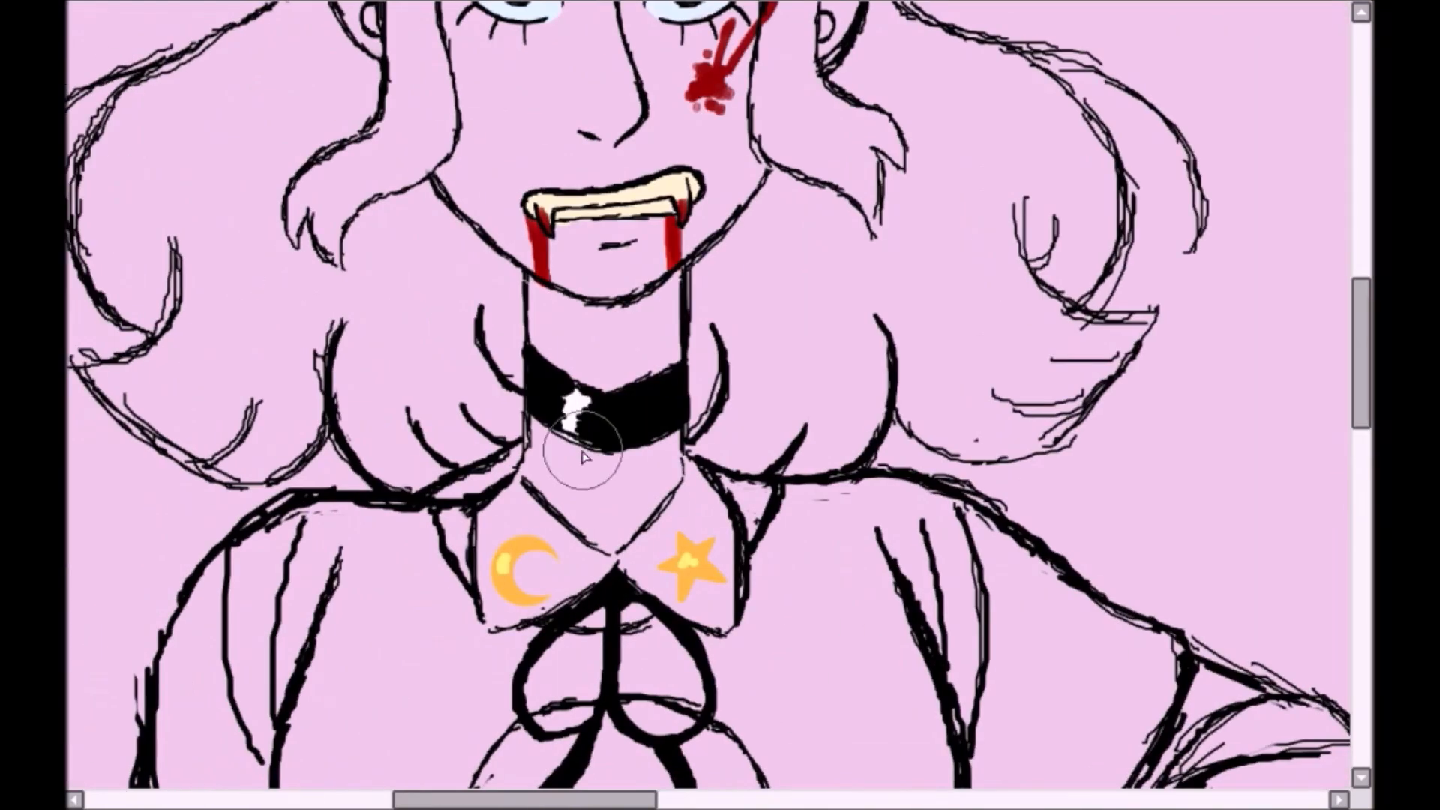
mouse_move(457, 139)
left_mouse_down()
mouse_move(599, 242)
mouse_move(525, 143)
left_mouse_up()
mouse_move(549, 297)
left_mouse_down()
mouse_move(660, 414)
mouse_move(617, 495)
left_mouse_up()
scroll(617, 495, "up", 3)
mouse_move(366, 137)
left_mouse_down()
mouse_move(386, 305)
mouse_move(524, 338)
mouse_move(713, 195)
mouse_move(839, 180)
left_mouse_up()
mouse_move(910, 415)
left_mouse_down()
mouse_move(717, 633)
mouse_move(842, 445)
mouse_move(788, 589)
left_mouse_up()
left_click_drag(787, 588, 952, 380)
left_click_drag(375, 712, 600, 242)
left_click_drag(600, 242, 616, 291)
scroll(616, 291, "down", 3)
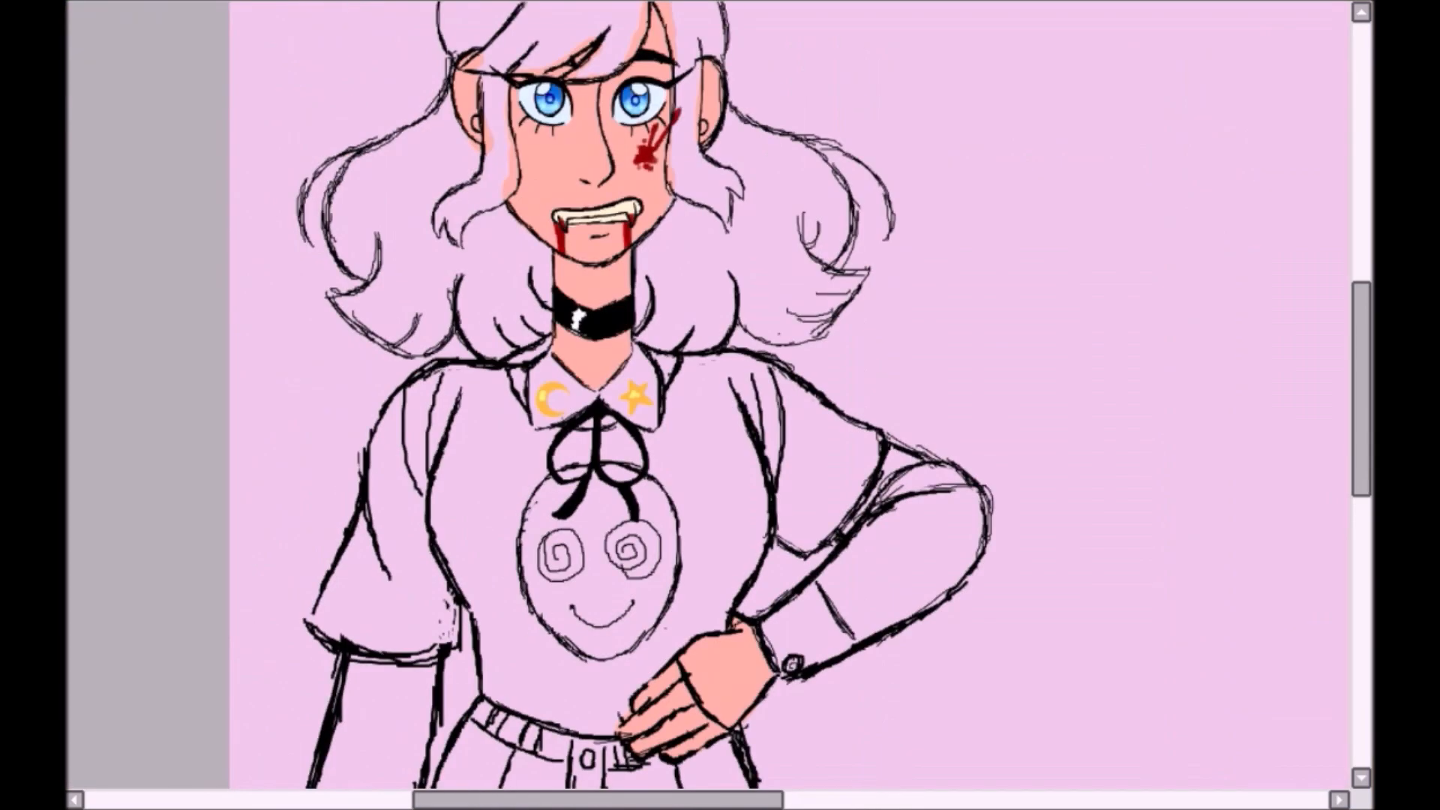
- Shade soft red blush onto the cheeks, nose, ears, chin and knuckles, with a soft shadow on the neck
mouse_move(514, 147)
left_mouse_down()
mouse_move(541, 159)
mouse_move(528, 154)
left_mouse_up()
left_click_drag(629, 135, 654, 156)
left_click_drag(700, 68, 710, 79)
left_click_drag(473, 64, 463, 84)
left_click_drag(1360, 337, 1361, 391)
left_click_drag(645, 511, 633, 543)
left_click_drag(660, 541, 676, 556)
left_click_drag(830, 450, 872, 718)
left_click_drag(567, 200, 586, 224)
mouse_move(686, 204)
left_mouse_down()
mouse_move(703, 220)
mouse_move(702, 204)
left_mouse_up()
left_click_drag(633, 252, 645, 238)
left_click_drag(592, 332, 631, 372)
- Select the head together with its surrounding upper hair, apply a slight free transform and deselect it
scroll(329, 353, "up", 1)
mouse_move(788, 337)
left_mouse_down()
mouse_move(238, 209)
mouse_move(870, 513)
left_mouse_up()
left_click_drag(857, 56, 493, 56)
left_click_drag(472, 438, 896, 405)
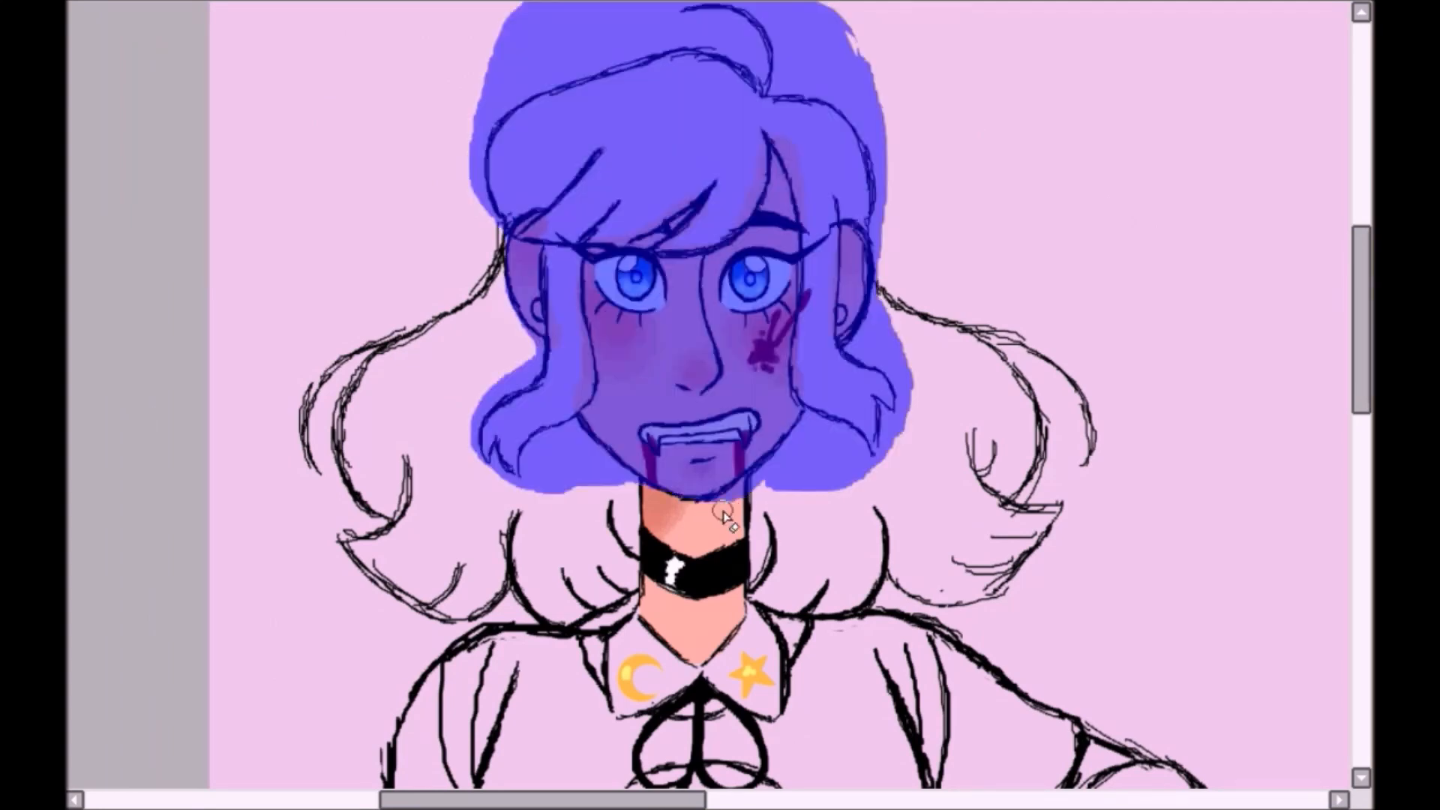
key("ctrl+t")
key("Escape")
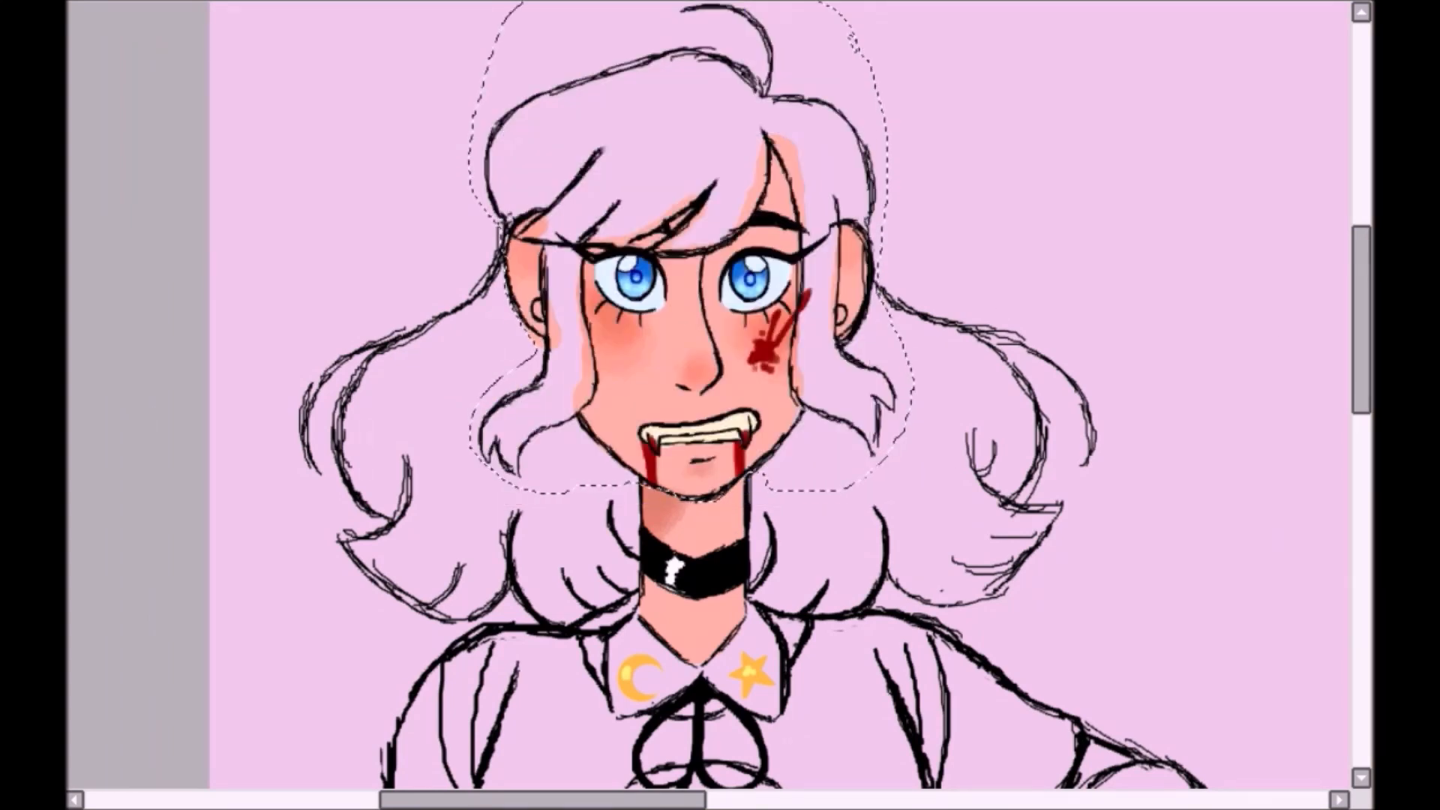
key("ctrl+t")
left_click_drag(893, 3, 901, 0)
scroll(834, 61, "down", 2)
left_click_drag(224, 221, 88, 56)
key("Return")
key("ctrl+d")
scroll(1250, 588, "up", 3)
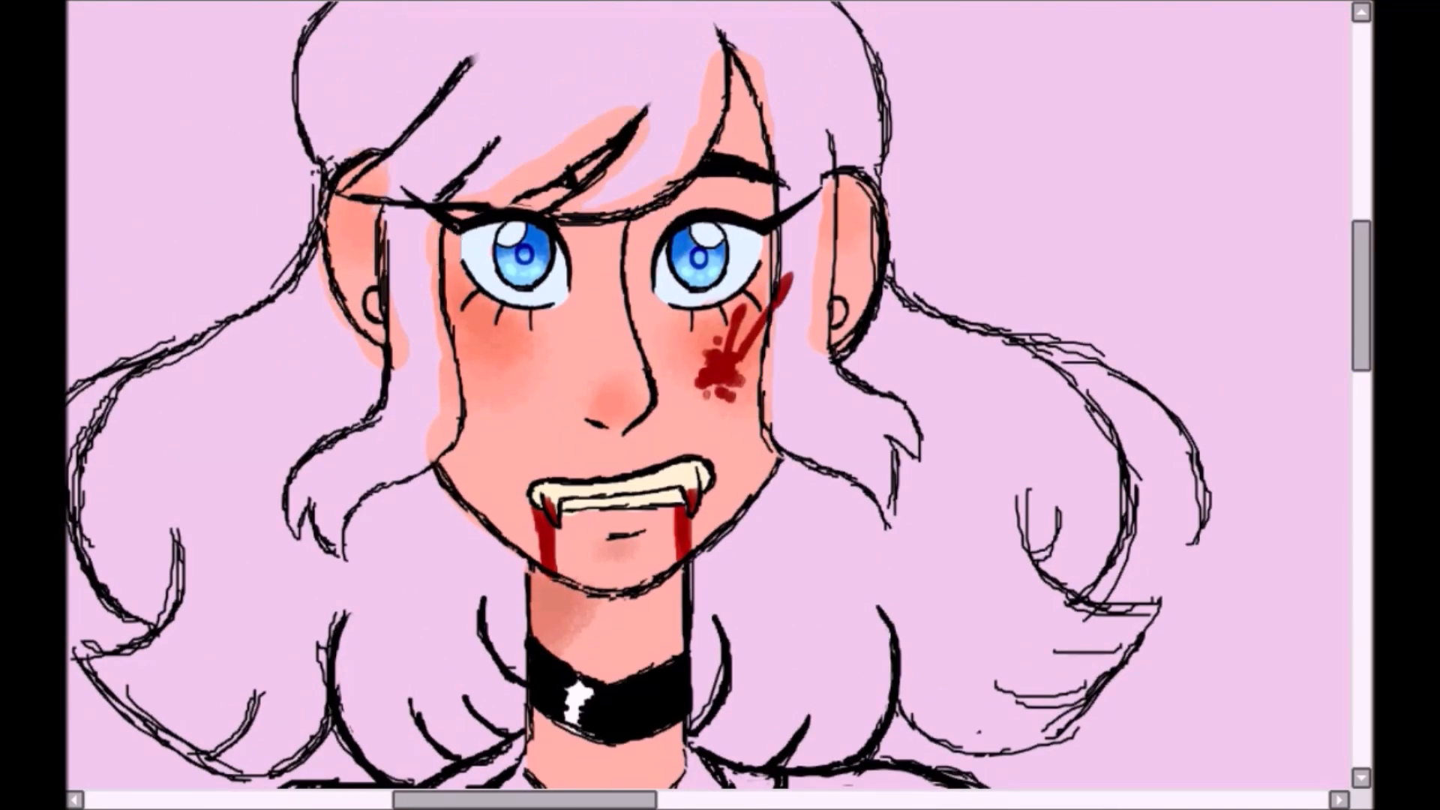
- Colour the wavy hair and side lock on the moon side of the collar in reddish brown
scroll(698, 201, "down", 3)
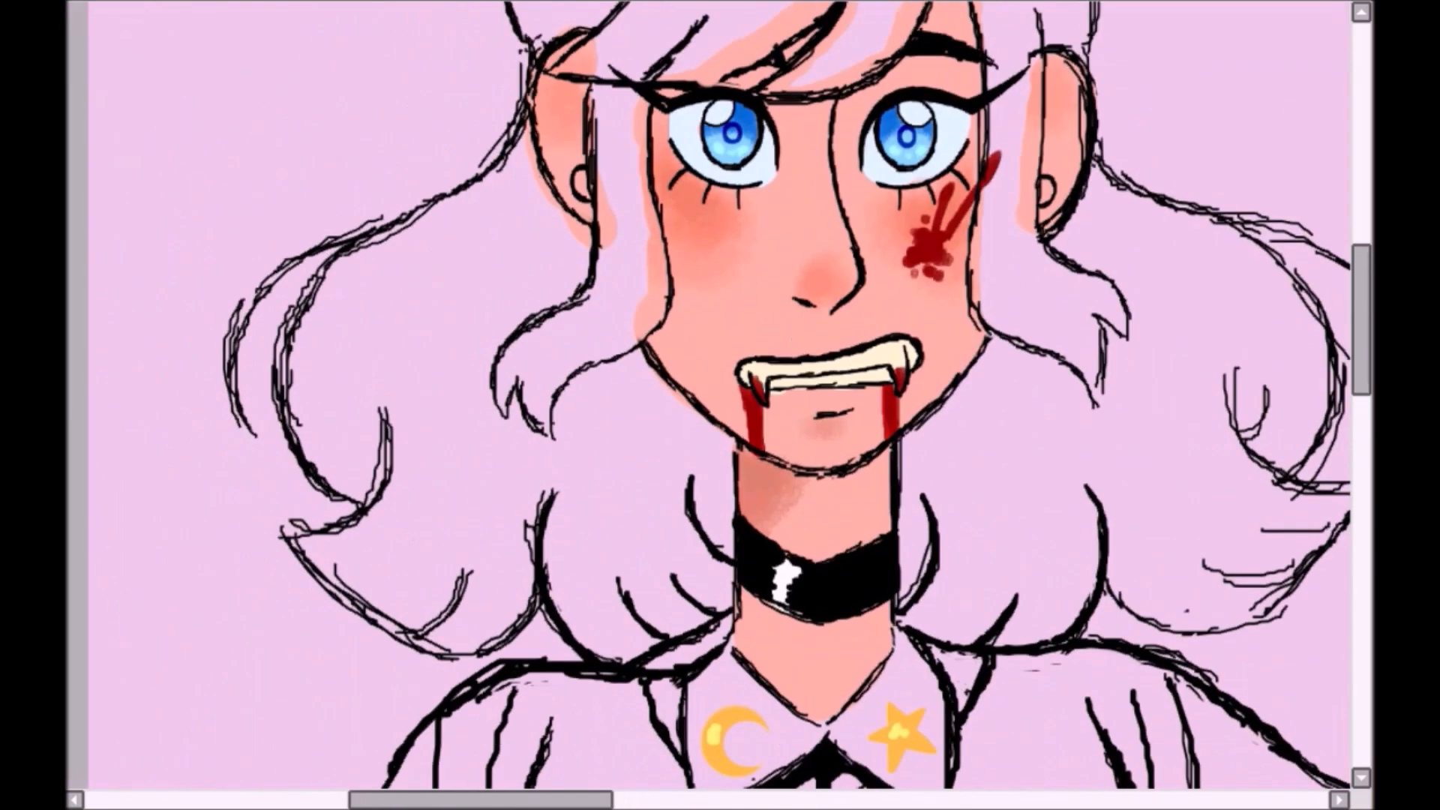
left_click_drag(362, 259, 303, 401)
mouse_move(545, 465)
left_mouse_down()
mouse_move(411, 312)
mouse_move(440, 340)
mouse_move(393, 510)
left_mouse_up()
mouse_move(334, 553)
left_mouse_down()
mouse_move(390, 630)
mouse_move(427, 585)
mouse_move(402, 540)
left_mouse_up()
mouse_move(436, 219)
left_mouse_down()
mouse_move(555, 235)
mouse_move(612, 187)
mouse_move(653, 247)
mouse_move(663, 396)
mouse_move(723, 540)
mouse_move(660, 630)
mouse_move(598, 425)
mouse_move(657, 501)
left_mouse_up()
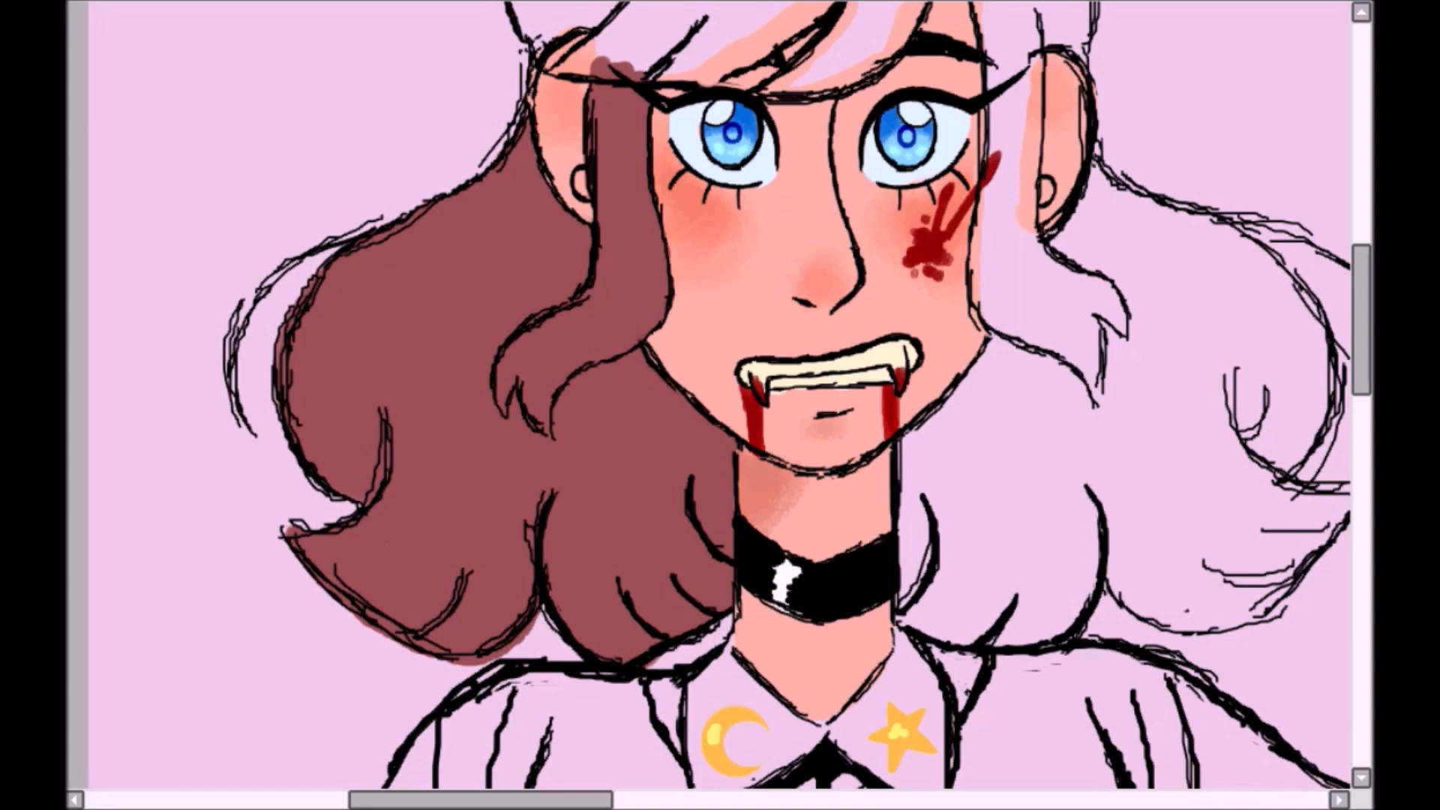
- Colour the lower wavy hair on the star side reddish brown and trim the colour along the outline
mouse_move(1023, 326)
left_mouse_down()
mouse_move(937, 450)
mouse_move(933, 607)
mouse_move(1057, 618)
mouse_move(970, 571)
left_mouse_up()
left_click_drag(481, 801, 572, 800)
mouse_move(688, 548)
left_mouse_down()
mouse_move(694, 582)
mouse_move(832, 583)
mouse_move(876, 529)
left_mouse_up()
mouse_move(833, 474)
left_mouse_down()
mouse_move(900, 525)
mouse_move(665, 225)
mouse_move(842, 401)
mouse_move(650, 371)
mouse_move(750, 539)
left_mouse_up()
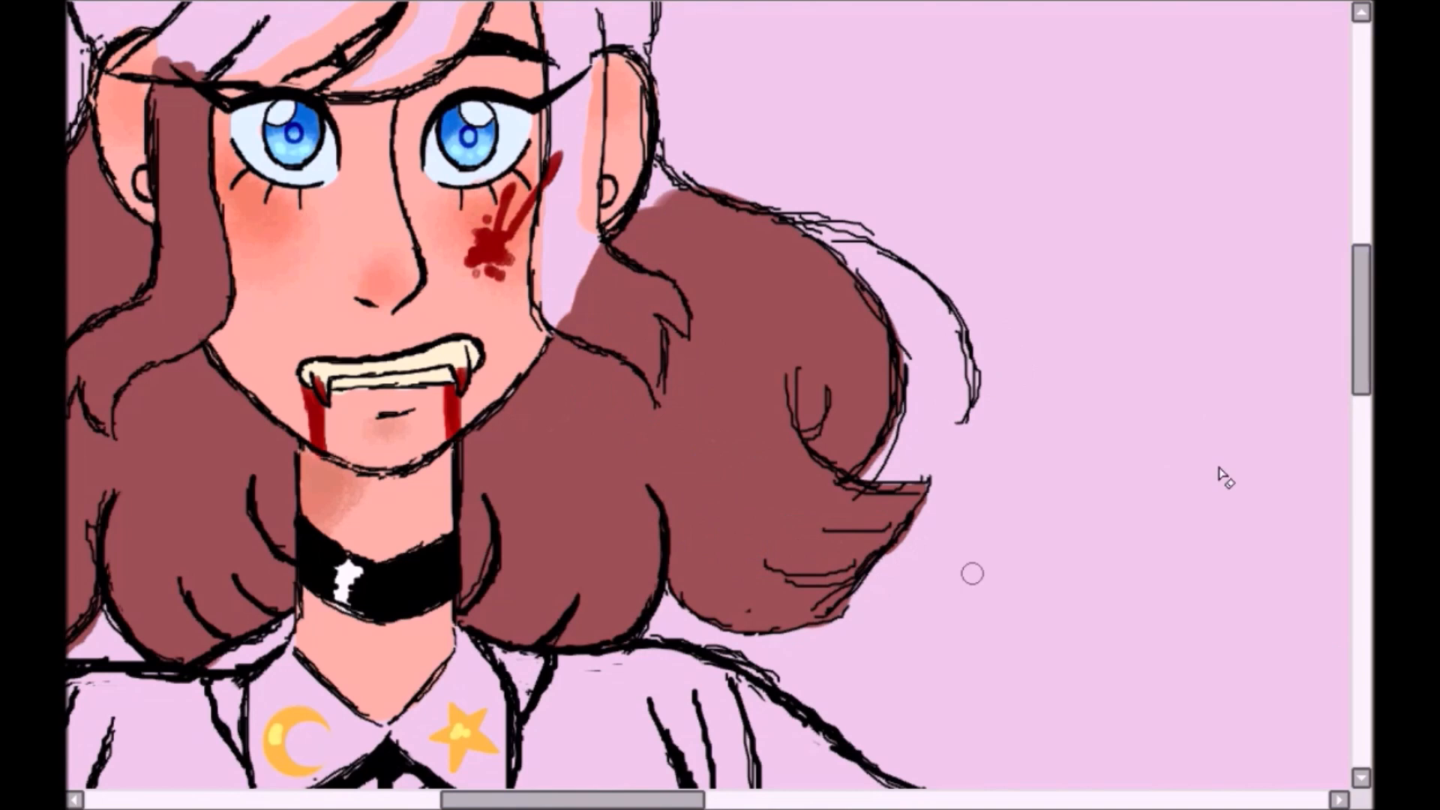
- Fill the crown, fringe and remaining side lock with the same reddish brown
scroll(666, 267, "up", 1)
mouse_move(545, 69)
left_mouse_down()
mouse_move(549, 289)
mouse_move(582, 299)
mouse_move(570, 306)
mouse_move(778, 470)
left_mouse_up()
mouse_move(303, 281)
left_mouse_down()
mouse_move(285, 166)
mouse_move(637, 42)
mouse_move(683, 131)
mouse_move(833, 292)
mouse_move(720, 119)
mouse_move(547, 327)
mouse_move(652, 293)
mouse_move(674, 152)
mouse_move(452, 324)
mouse_move(418, 258)
mouse_move(562, 247)
mouse_move(440, 99)
mouse_move(372, 235)
mouse_move(535, 177)
left_mouse_up()
scroll(660, 390, "down", 4)
left_click_drag(649, 535, 628, 304)
- Colour the moon-and-star collar white, including the small pieces showing behind it
scroll(630, 304, "up", 5)
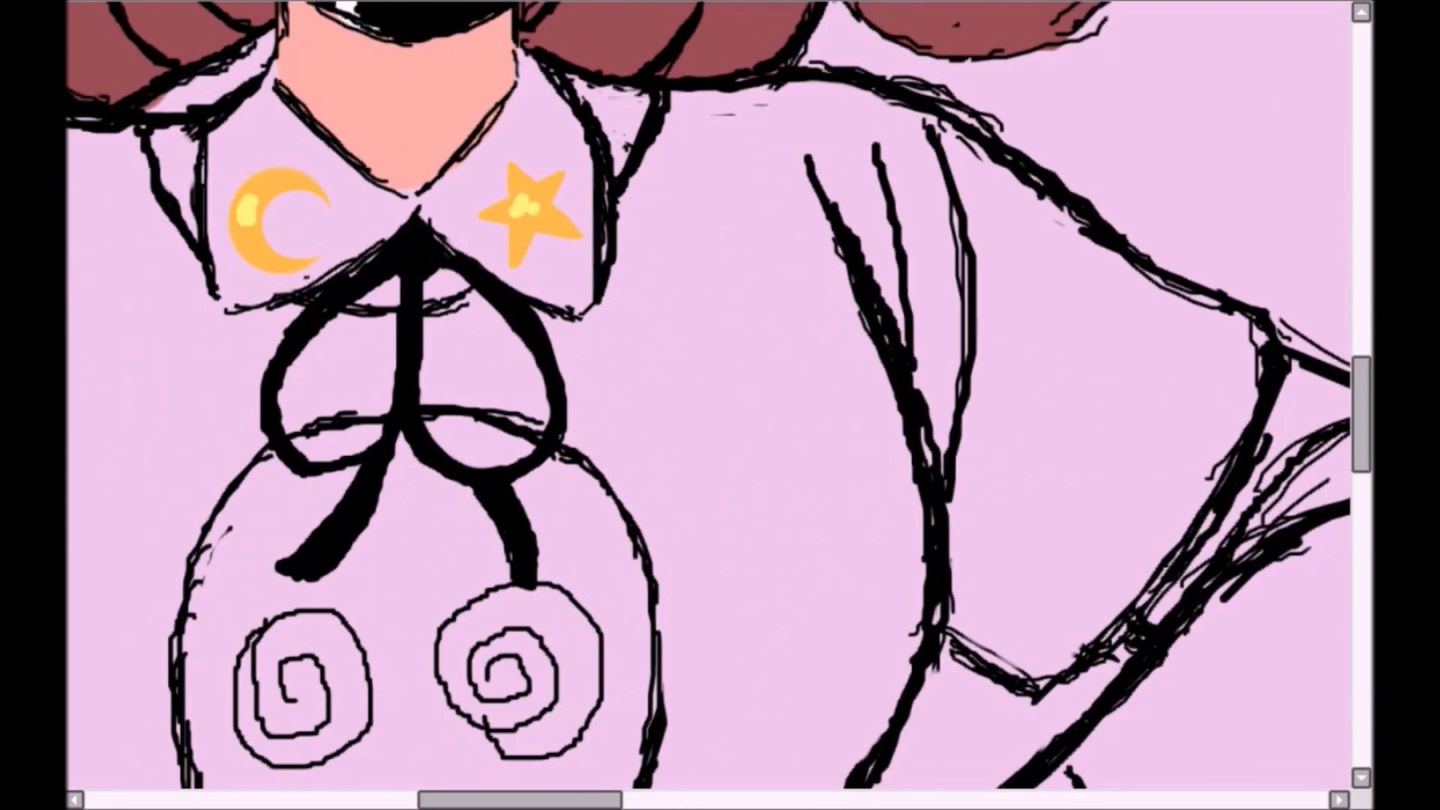
left_click_drag(796, 358, 1106, 419)
mouse_move(473, 201)
left_mouse_down()
mouse_move(569, 170)
mouse_move(650, 225)
mouse_move(645, 349)
mouse_move(594, 277)
mouse_move(803, 258)
mouse_move(825, 199)
mouse_move(895, 231)
mouse_move(900, 316)
left_mouse_up()
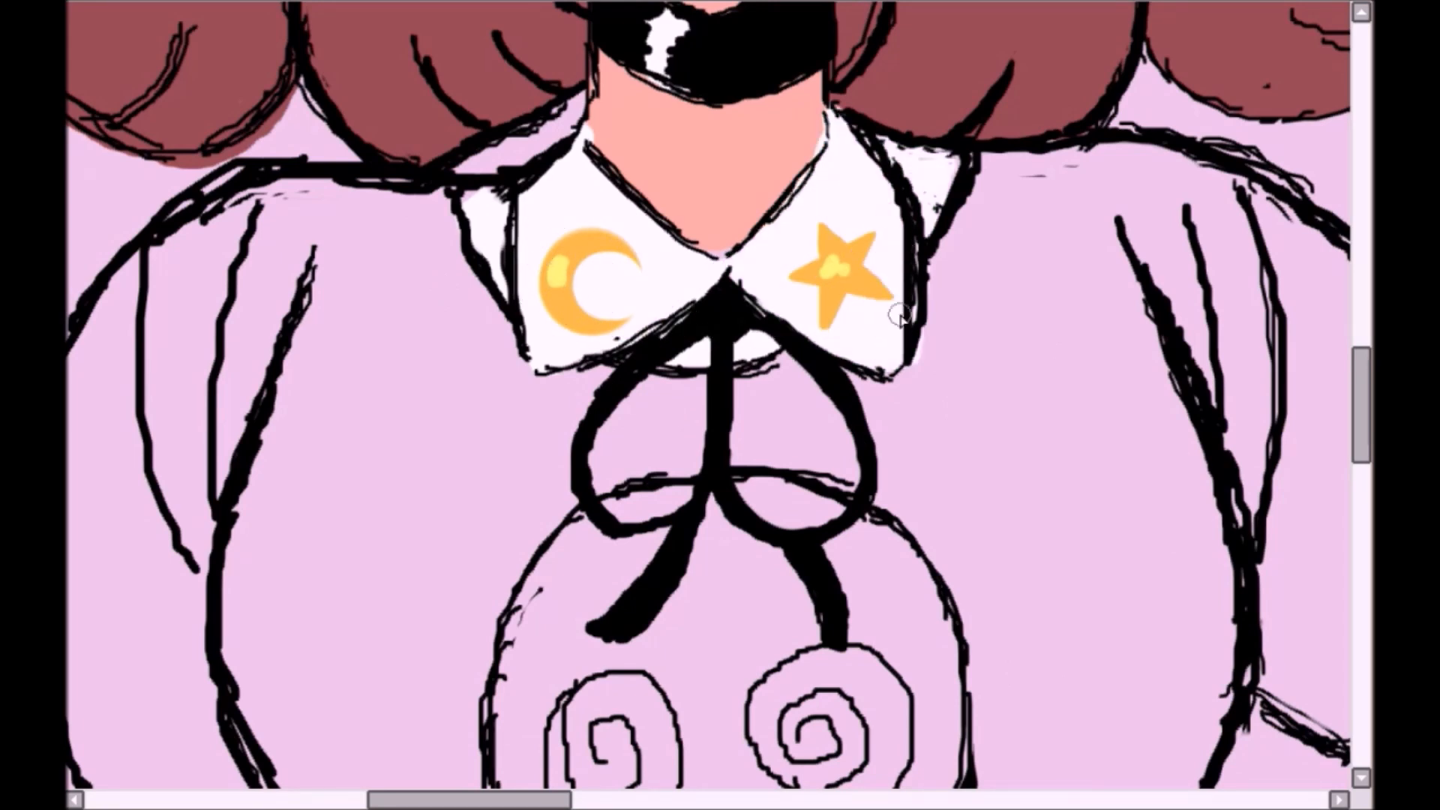
mouse_move(873, 199)
left_mouse_down()
mouse_move(899, 252)
mouse_move(901, 331)
left_mouse_up()
- Colour the long undershirt sleeves white on both the hanging arm and the bent arm
key("ctrl+minus")
key("ctrl+minus")
key("ctrl+minus")
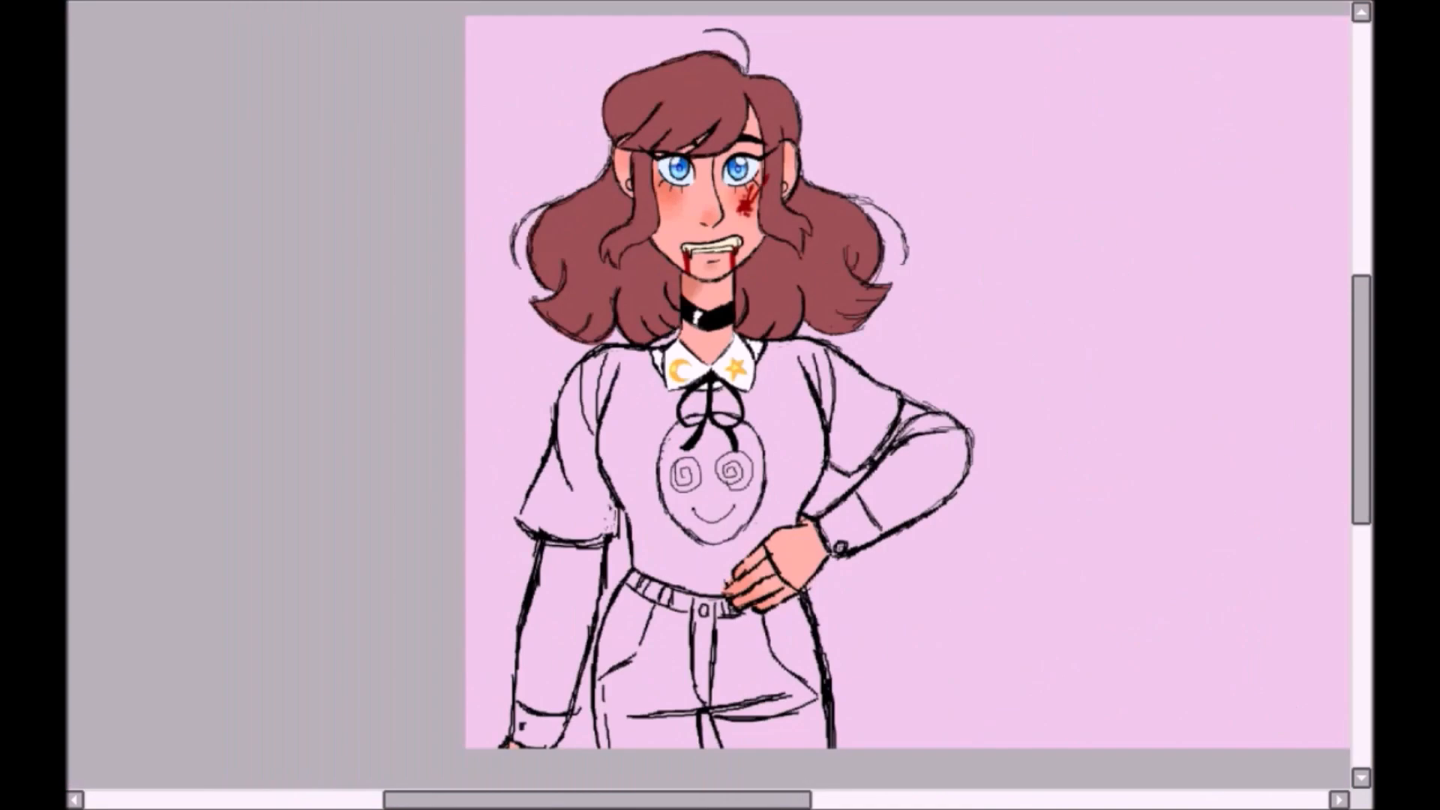
scroll(708, 395, "up", 3)
mouse_move(613, 228)
left_mouse_down()
mouse_move(651, 233)
mouse_move(623, 261)
mouse_move(535, 571)
mouse_move(646, 441)
mouse_move(619, 390)
mouse_move(567, 593)
left_mouse_up()
key("ctrl+z")
mouse_move(990, 247)
left_mouse_down()
mouse_move(603, 491)
mouse_move(576, 493)
left_mouse_up()
left_click_drag(739, 469, 874, 319)
mouse_move(885, 240)
left_mouse_down()
mouse_move(977, 272)
mouse_move(862, 420)
mouse_move(958, 356)
left_mouse_up()
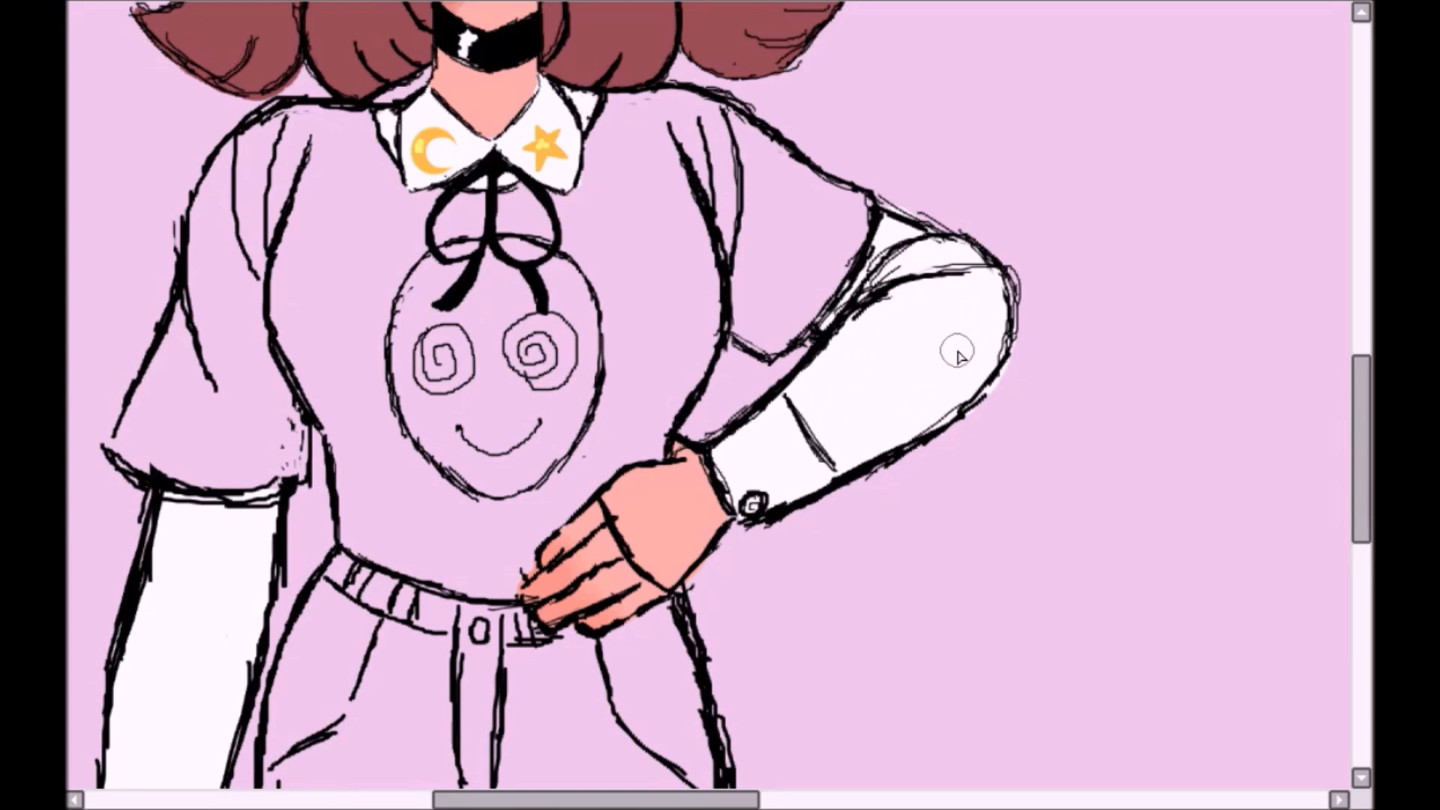
- Colour the short-sleeved shirt dark grey and its smiley face print green with grey spiral eyes
left_click_drag(121, 133, 286, 107)
mouse_move(646, 238)
left_mouse_down()
mouse_move(593, 405)
mouse_move(701, 221)
mouse_move(658, 397)
mouse_move(611, 342)
left_mouse_up()
left_click_drag(691, 304, 712, 338)
mouse_move(896, 281)
left_mouse_down()
mouse_move(952, 315)
mouse_move(1005, 212)
left_mouse_up()
mouse_move(761, 135)
left_mouse_down()
mouse_move(780, 82)
mouse_move(911, 116)
mouse_move(964, 161)
left_mouse_up()
mouse_move(765, 161)
left_mouse_down()
mouse_move(630, 180)
mouse_move(759, 239)
mouse_move(787, 405)
mouse_move(922, 283)
mouse_move(784, 289)
mouse_move(731, 480)
left_mouse_up()
left_click_drag(285, 426, 482, 103)
mouse_move(527, 150)
left_mouse_down()
mouse_move(596, 212)
mouse_move(506, 150)
left_mouse_up()
mouse_move(308, 435)
left_mouse_down()
mouse_move(450, 293)
mouse_move(395, 460)
mouse_move(420, 315)
mouse_move(497, 154)
mouse_move(533, 322)
mouse_move(520, 504)
mouse_move(681, 498)
mouse_move(577, 480)
left_mouse_up()
key("ctrl+z")
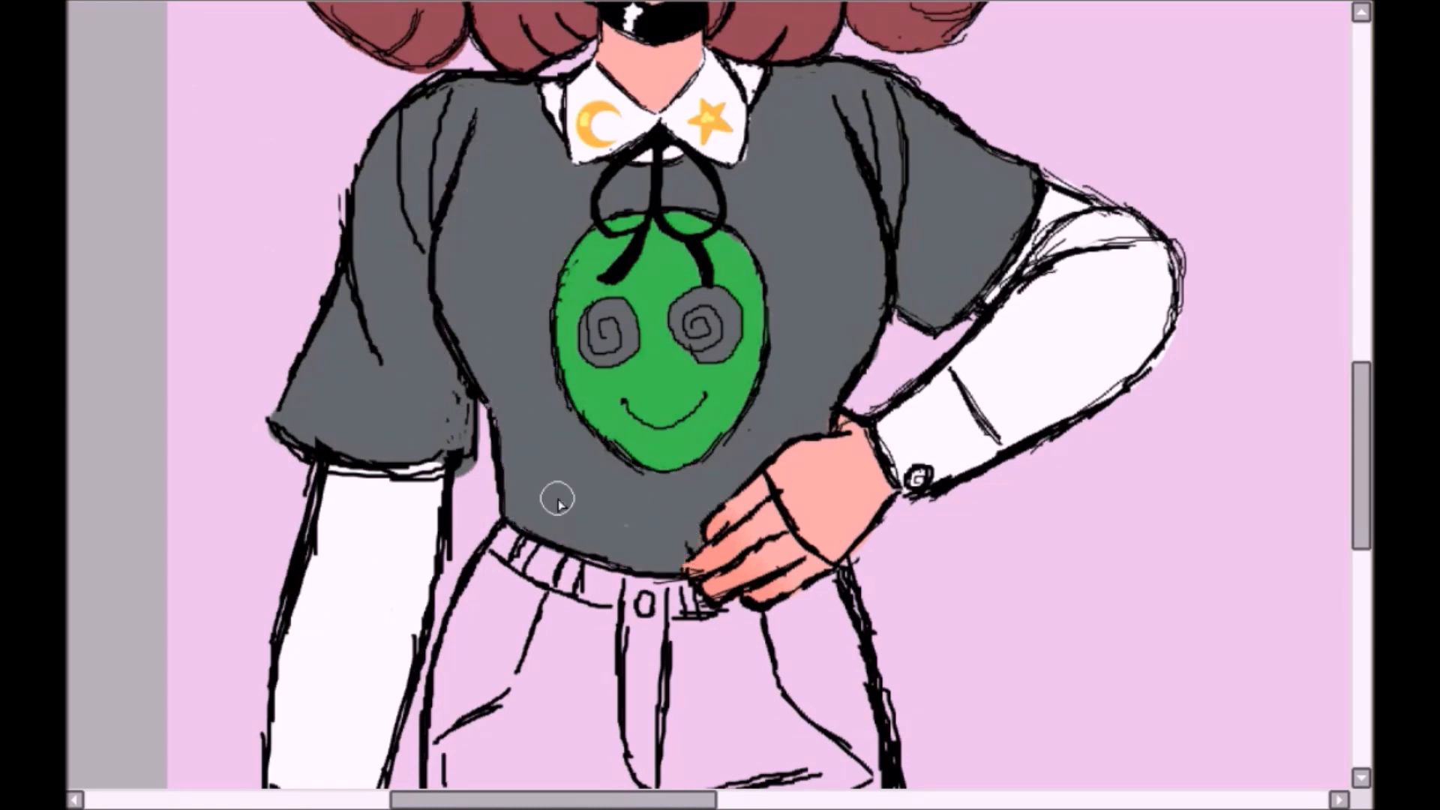
left_click_drag(461, 405, 431, 449)
- Colour the trousers and waistband charcoal, leaving the gap between the legs unfilled
scroll(381, 431, "down", 2)
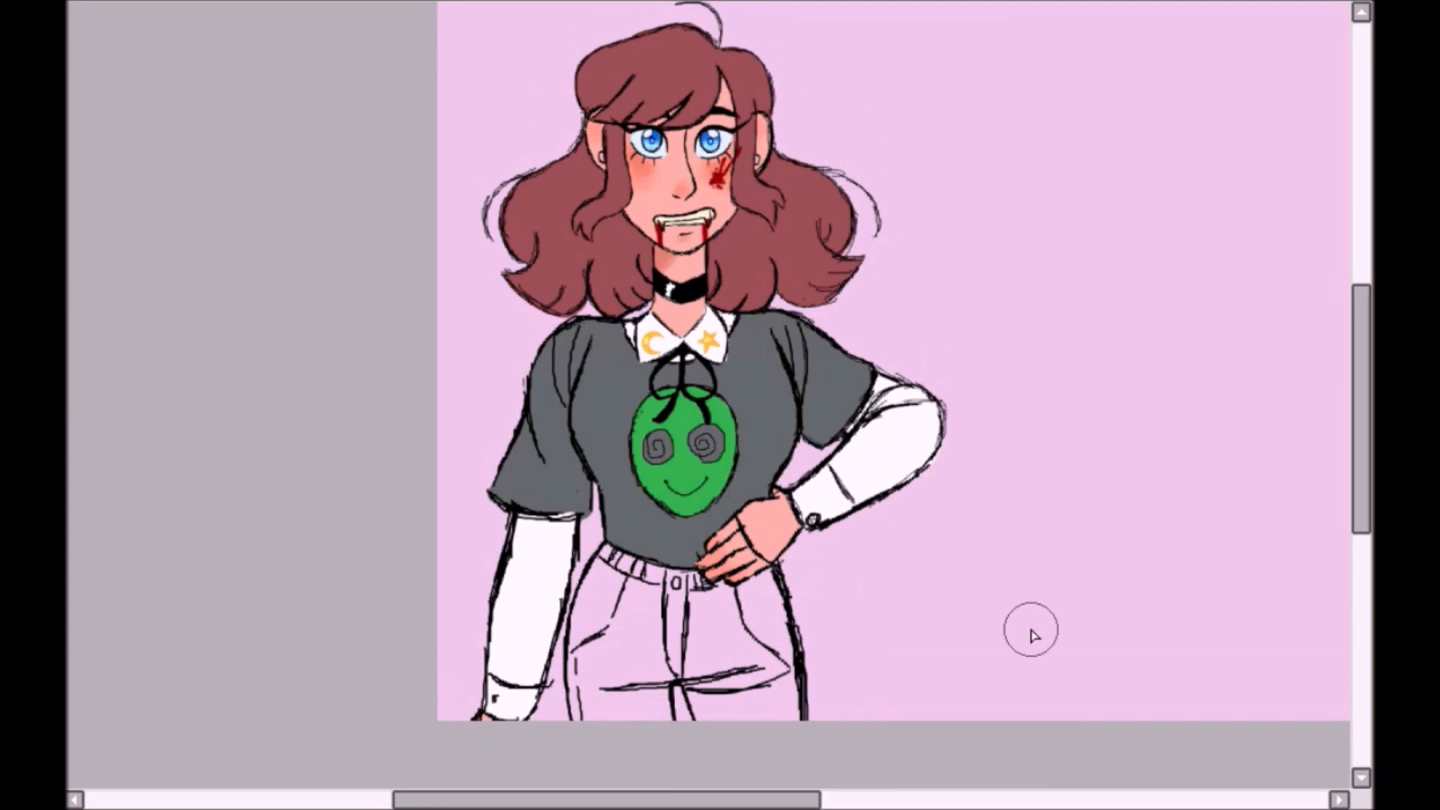
left_click_drag(624, 564, 608, 590)
mouse_move(712, 592)
left_mouse_down()
mouse_move(772, 630)
mouse_move(653, 653)
mouse_move(611, 618)
mouse_move(596, 634)
left_mouse_up()
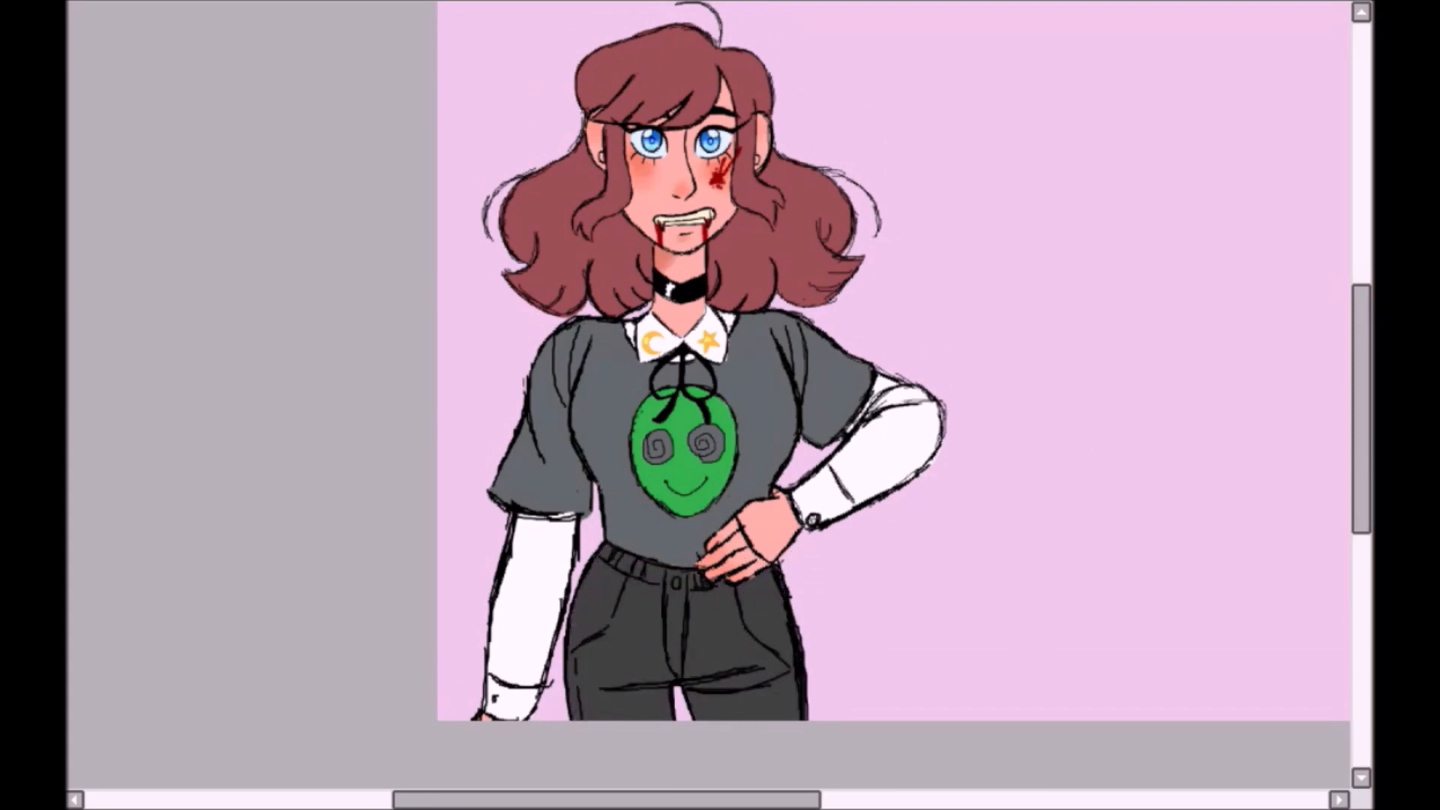
- Fill the round earrings in both ears with near-black
scroll(715, 321, "up", 5)
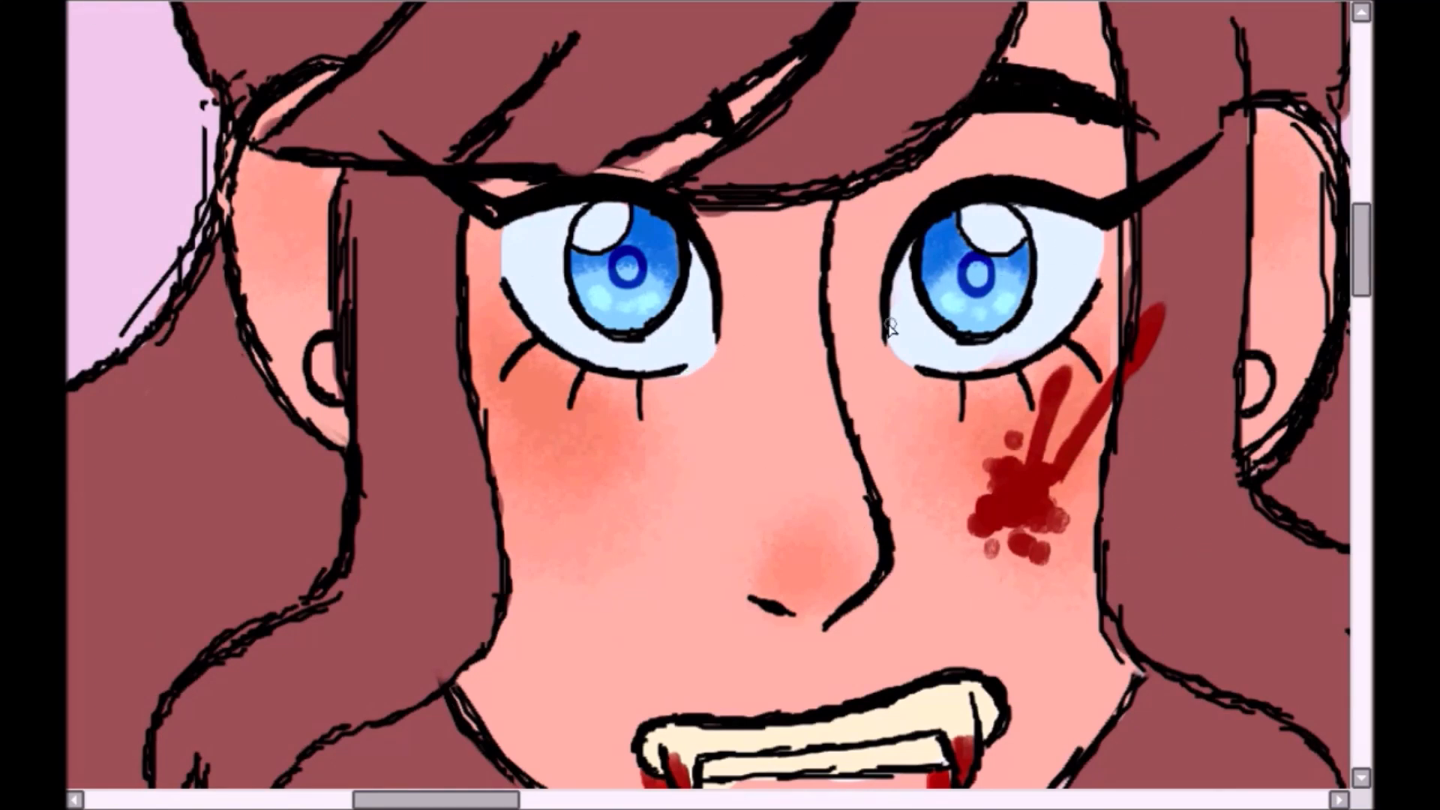
left_click_drag(321, 367, 332, 394)
left_click_drag(435, 800, 501, 800)
left_click_drag(793, 369, 752, 450)
scroll(772, 390, "down", 4)
scroll(708, 395, "up", 3)
- Sketch short slanted blush lines on the cheeks, undoing the last few strokes and redrawing one
left_click_drag(755, 398, 771, 460)
left_click_drag(770, 397, 785, 452)
left_click_drag(785, 394, 802, 442)
mouse_move(809, 392)
left_mouse_down()
mouse_move(827, 440)
mouse_move(812, 444)
left_mouse_up()
left_click_drag(855, 406, 884, 465)
key("h")
left_click_drag(895, 328, 851, 455)
left_click_drag(873, 407, 909, 476)
left_click_drag(911, 387, 930, 474)
left_click_drag(946, 386, 968, 491)
left_click_drag(981, 330, 999, 383)
key("ctrl+z")
key("ctrl+z")
key("ctrl+z")
key("ctrl+z")
key("ctrl+z")
left_click_drag(917, 406, 934, 473)
- Hatch short slanted red lines over the blush on the moon-side cheek and the tip of the nose
scroll(813, 341, "up", 1)
left_click_drag(814, 342, 567, 423)
left_click_drag(743, 488, 774, 576)
left_click_drag(767, 476, 803, 581)
left_click_drag(778, 446, 823, 568)
left_click_drag(488, 600, 517, 660)
left_click_drag(468, 611, 514, 686)
left_click_drag(452, 623, 492, 690)
scroll(708, 393, "down", 1)
key("h")
- Scatter dark red freckles of varied sizes across the cheeks and nose bridge and soften their colour
left_click_drag(716, 420, 592, 297)
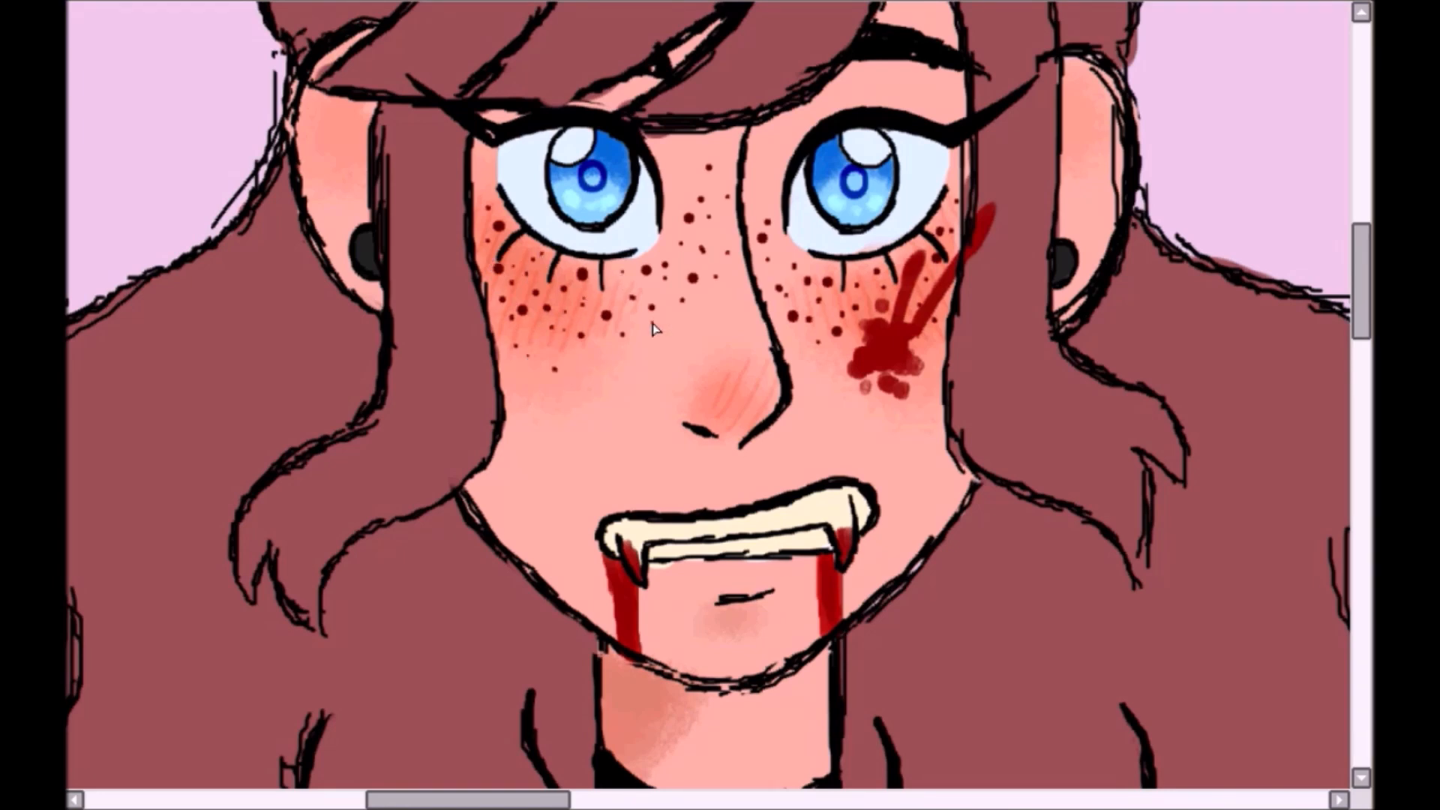
left_click(737, 246)
scroll(737, 245, "down", 2)
left_click_drag(498, 174, 914, 503)
key("ctrl+d")
scroll(830, 356, "up", 3)
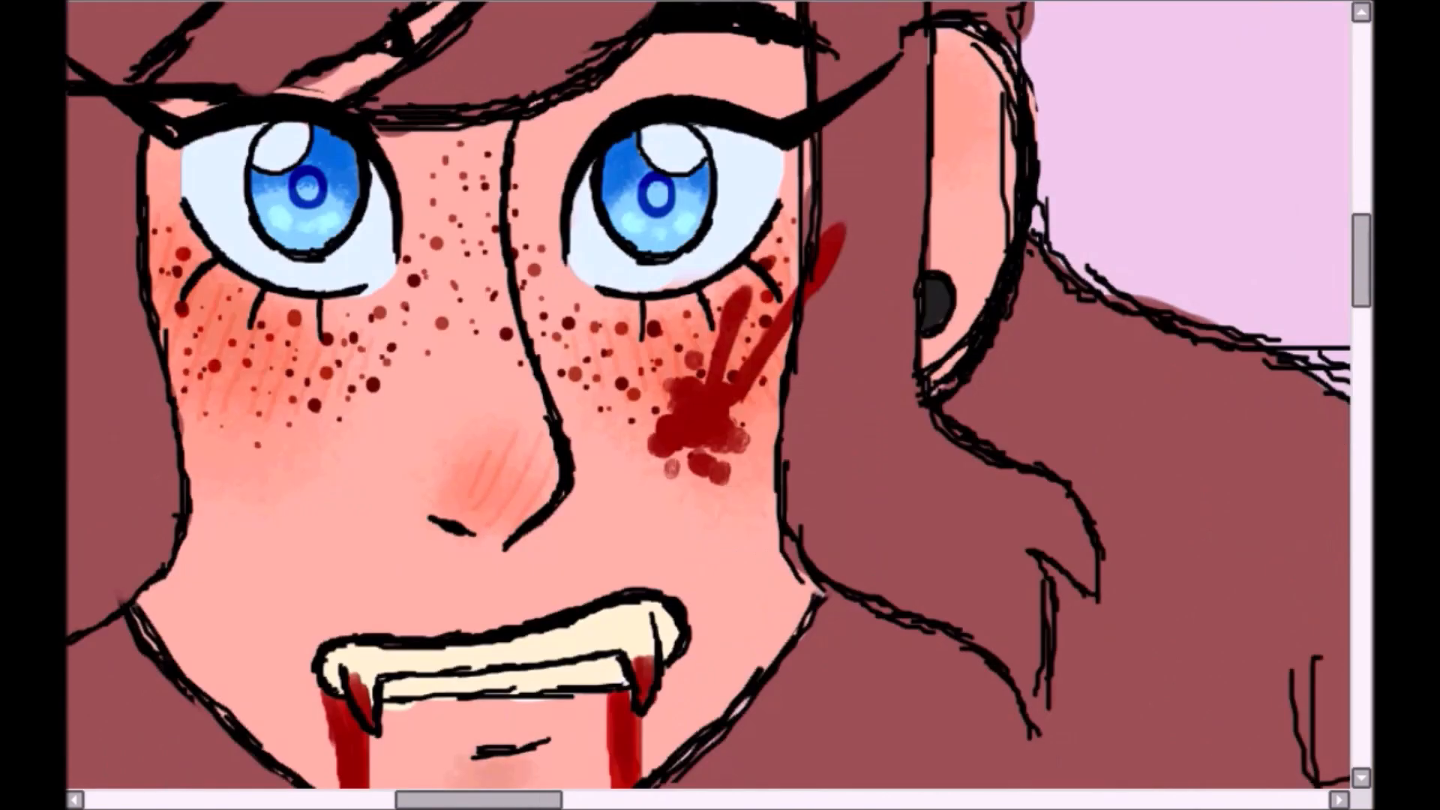
scroll(708, 396, "down", 1)
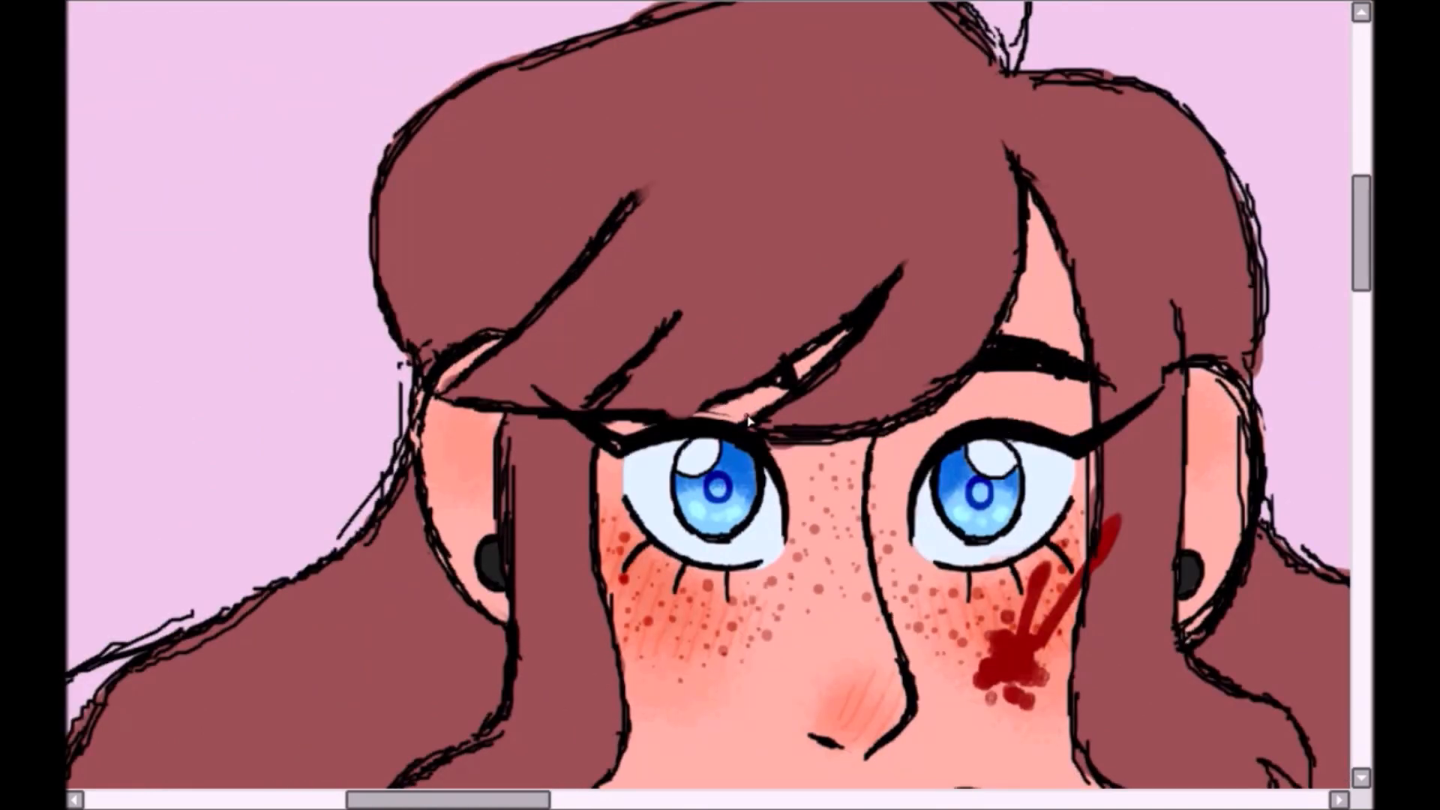
left_click_drag(1012, 638, 702, 389)
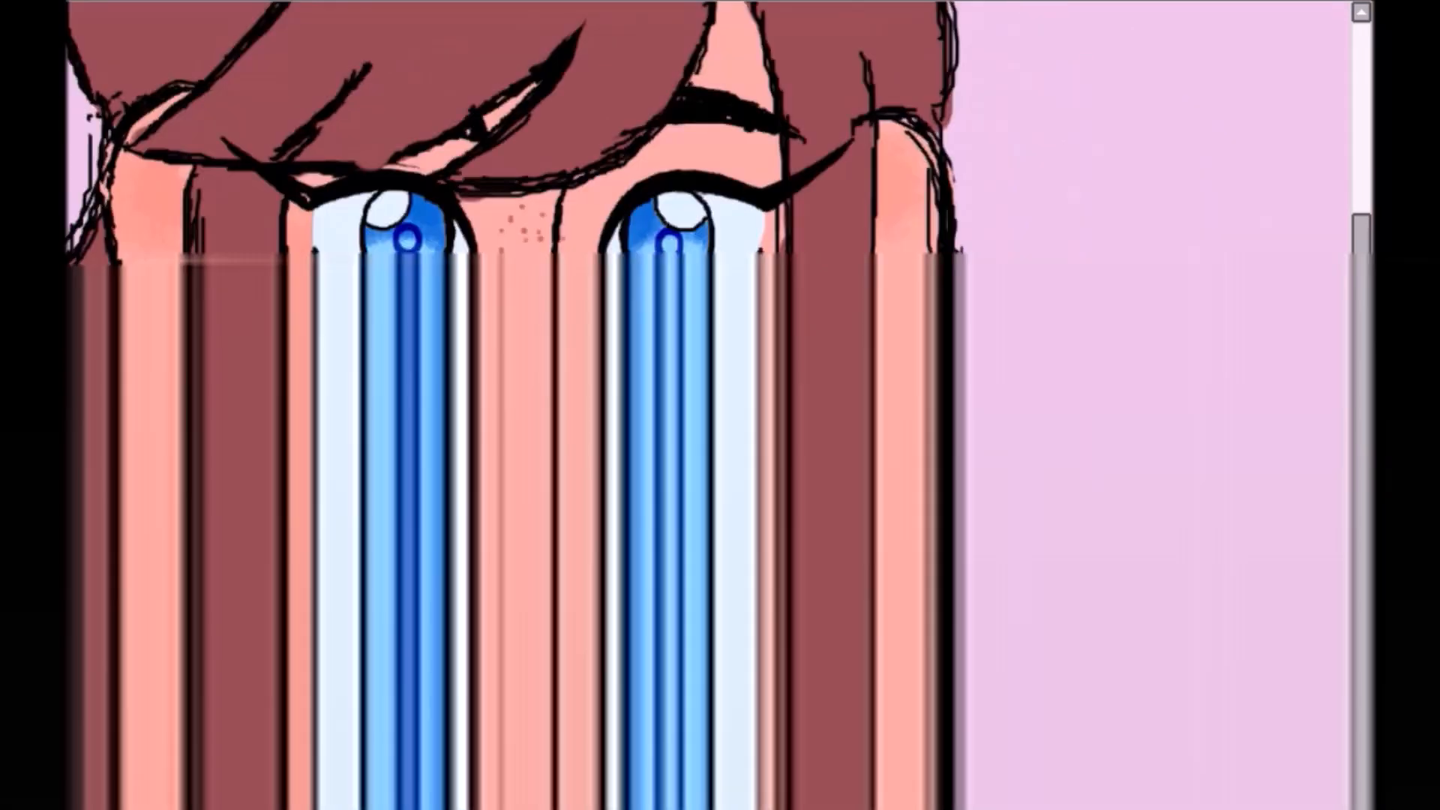